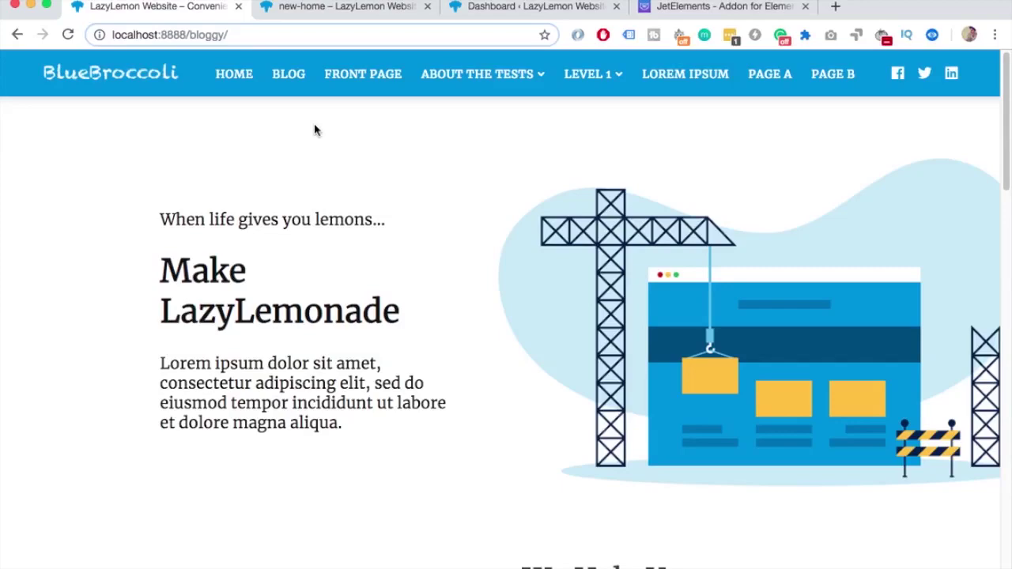
- Scroll through TemplateMonster's JetElements product page, switching between it and the jetelements-test Elementor editor
key("super+4")
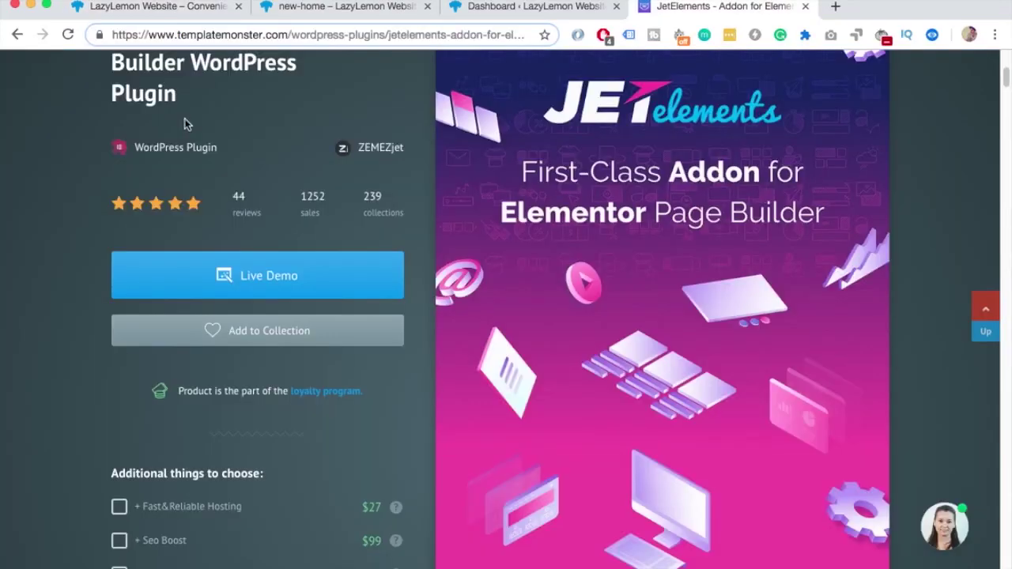
key("super+3")
scroll(335, 253, "down", 4)
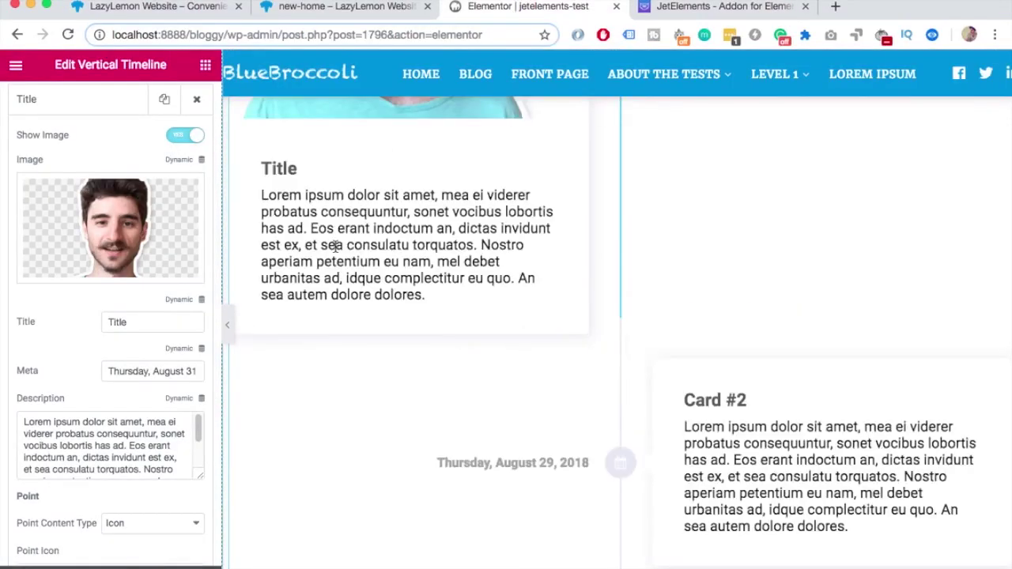
scroll(81, 368, "down", 2)
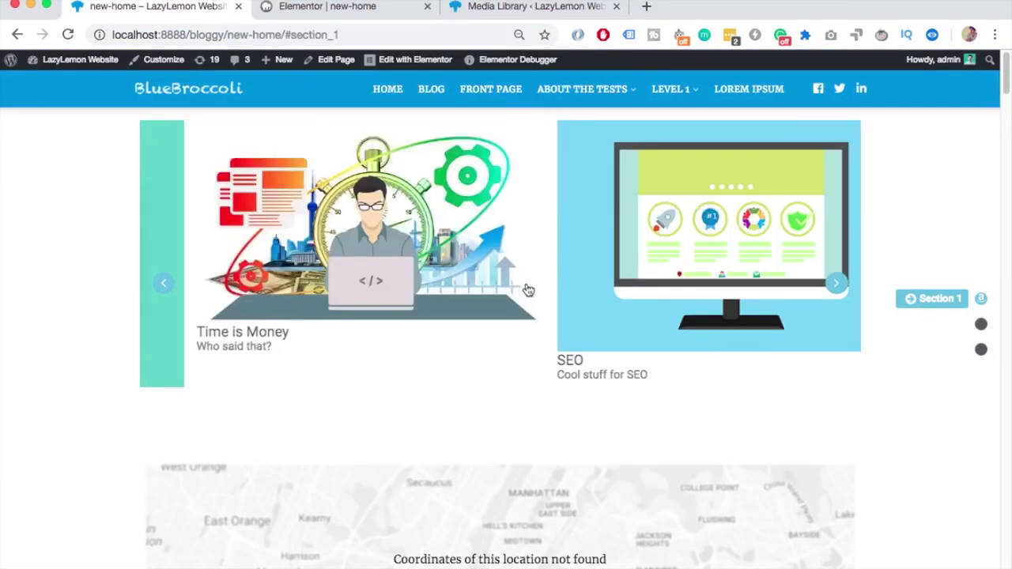
scroll(286, 278, "down", 7)
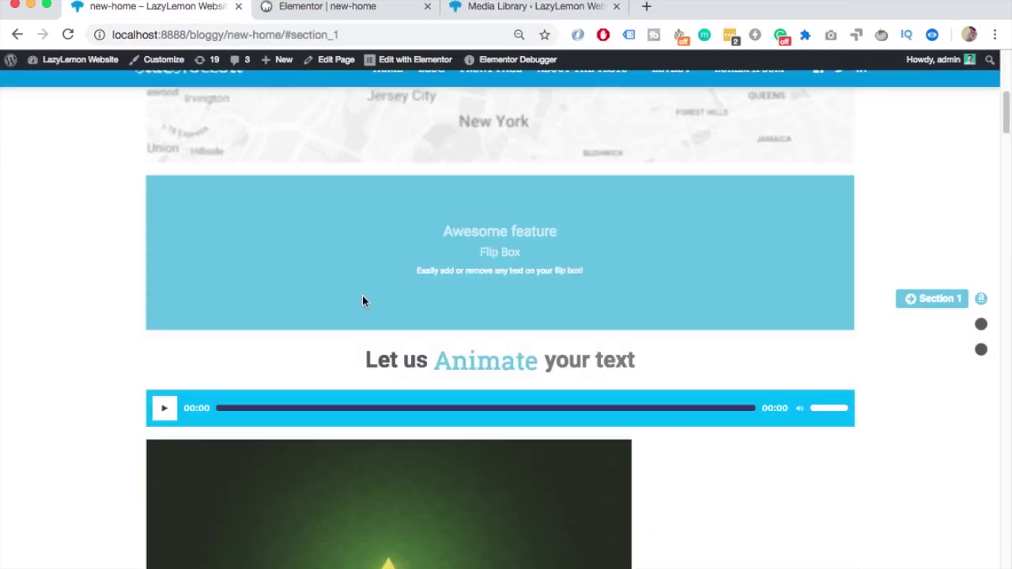
scroll(273, 281, "down", 5)
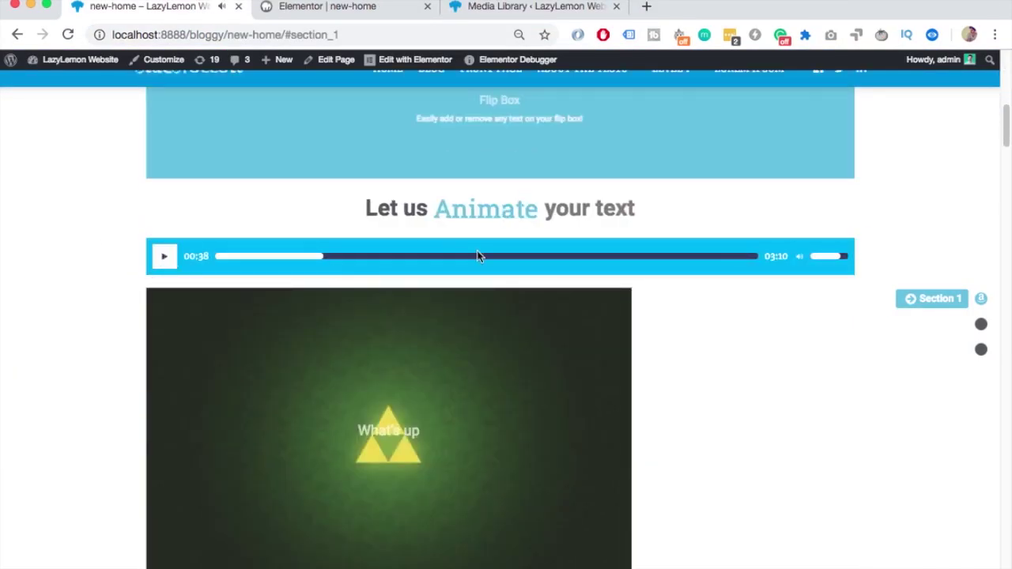
scroll(700, 356, "down", 12)
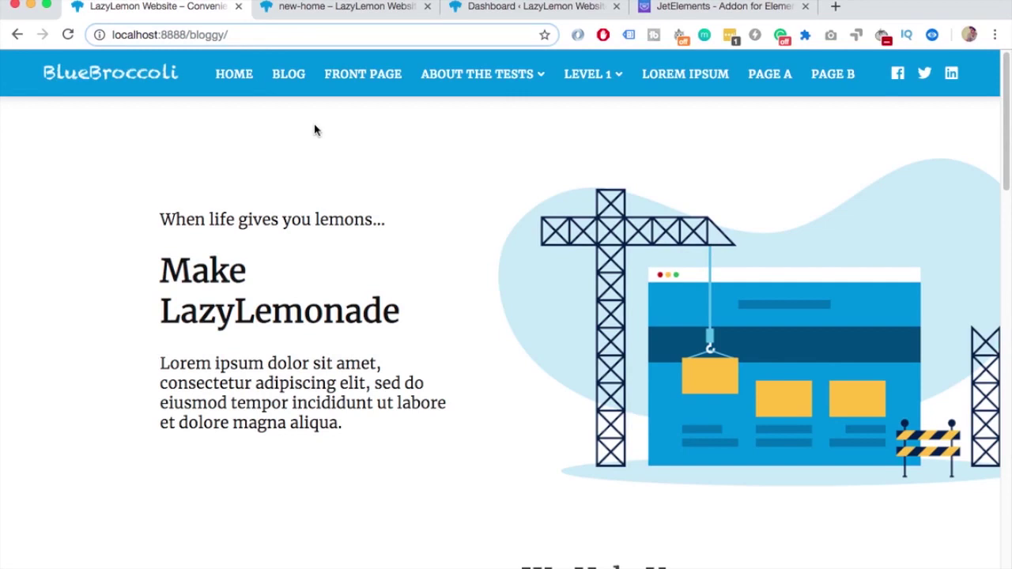
left_click(689, 7)
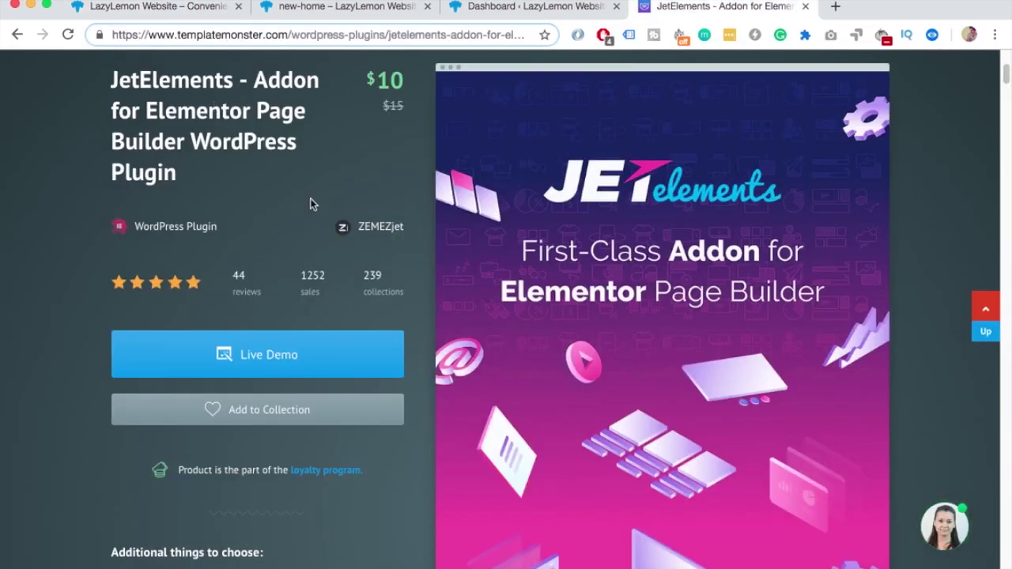
scroll(247, 157, "up", 4)
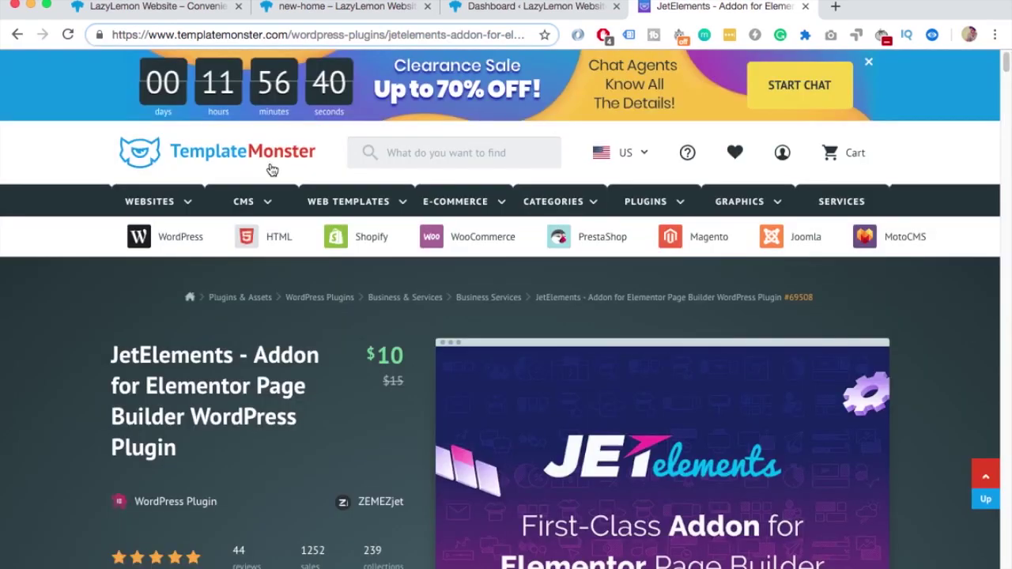
scroll(271, 165, "down", 5)
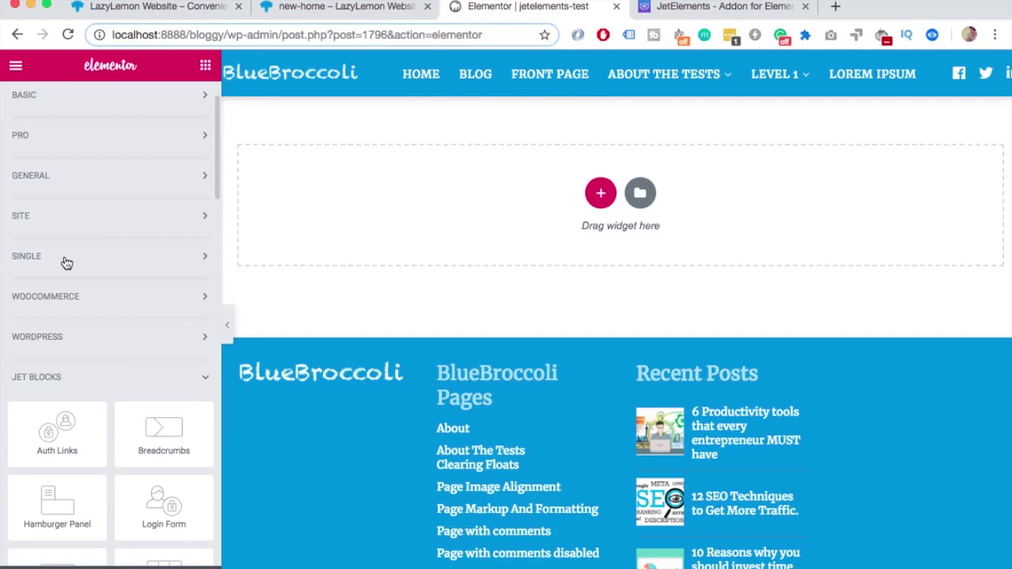
- Open the Jet Elements category and browse its widgets from Advanced Carousel to WooCommerce products
scroll(67, 263, "down", 3)
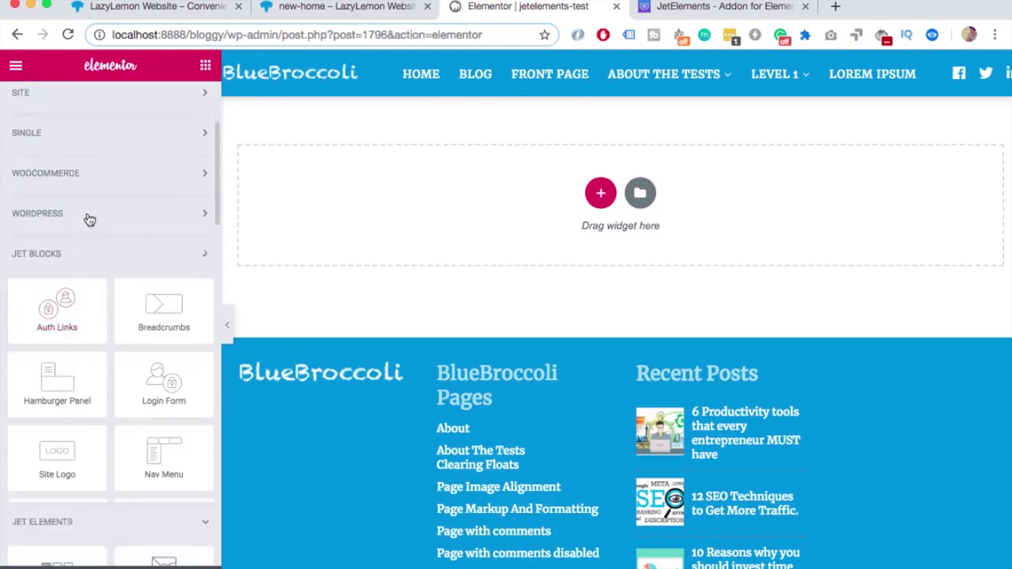
left_click(88, 254)
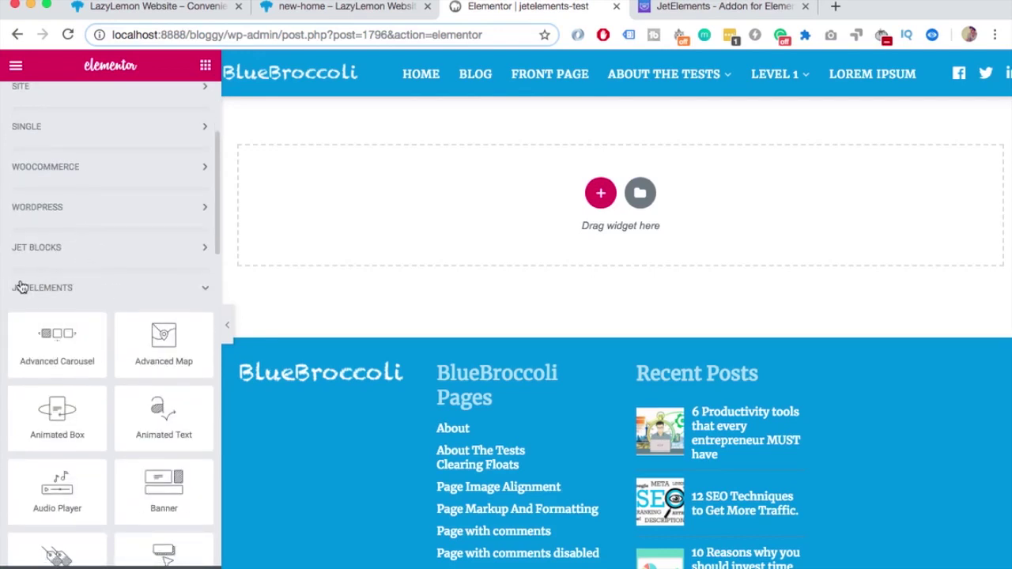
scroll(135, 294, "down", 3)
scroll(111, 158, "down", 10)
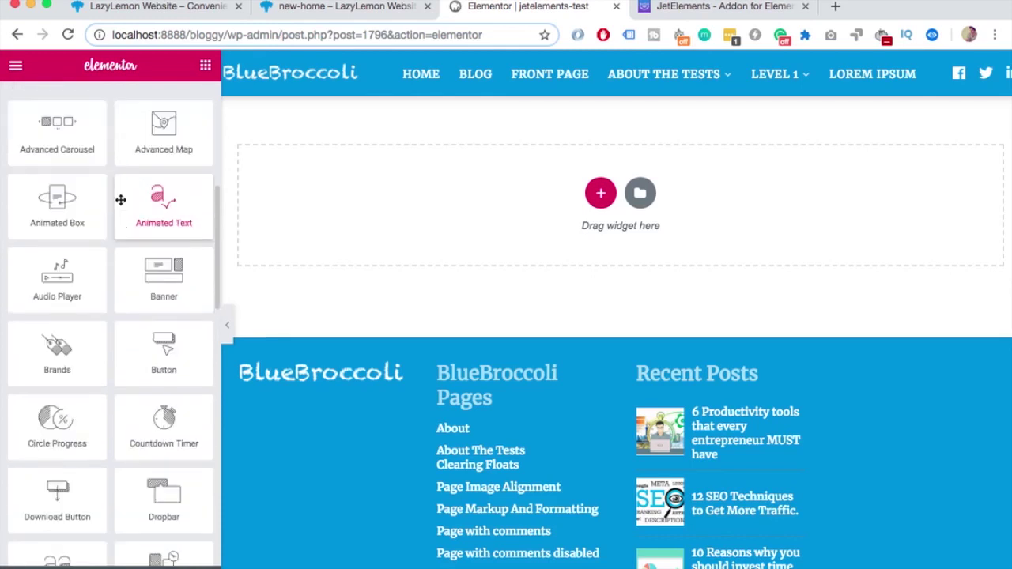
scroll(95, 237, "down", 10)
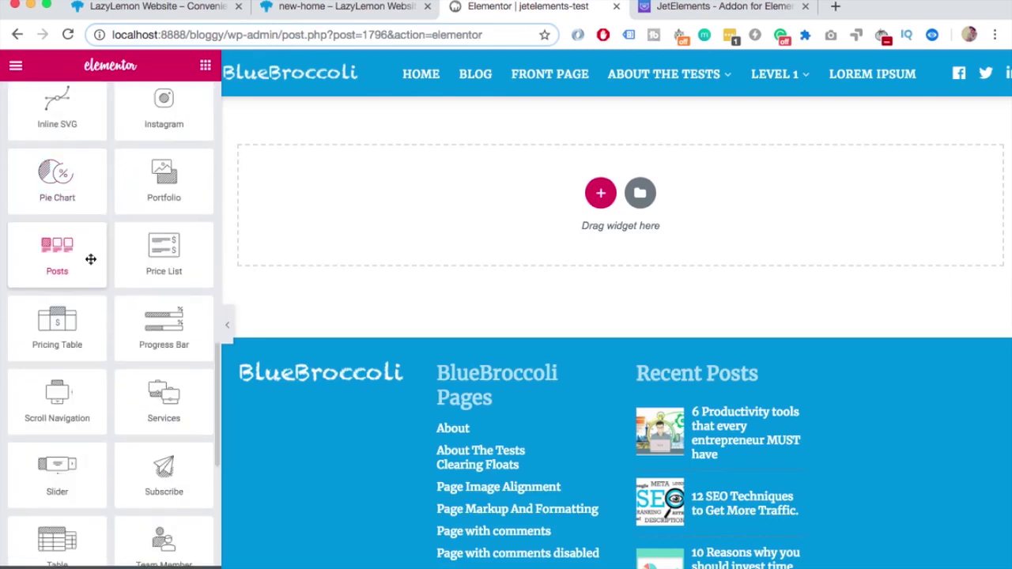
scroll(99, 230, "up", 8)
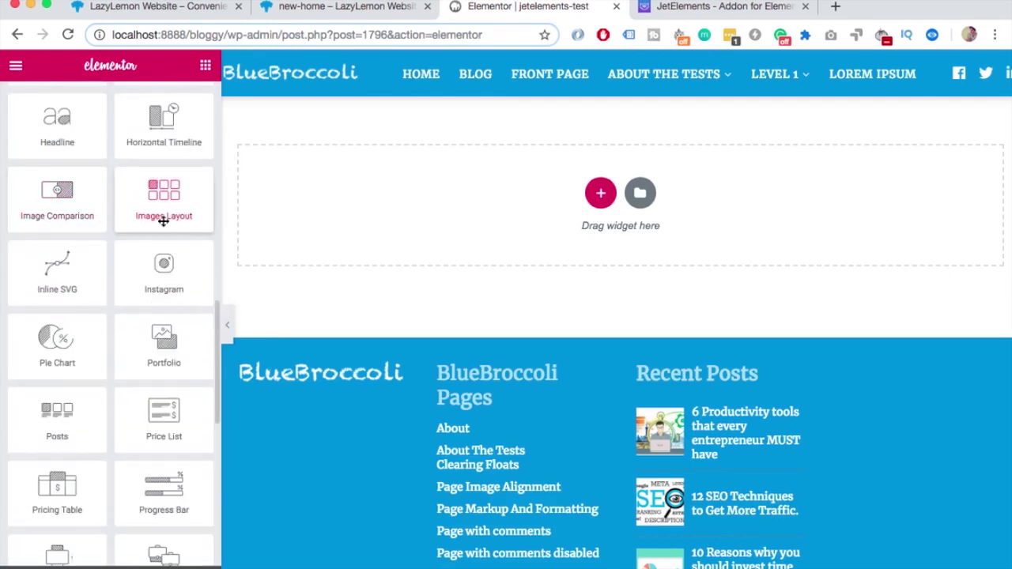
scroll(163, 210, "up", 9)
scroll(174, 197, "down", 10)
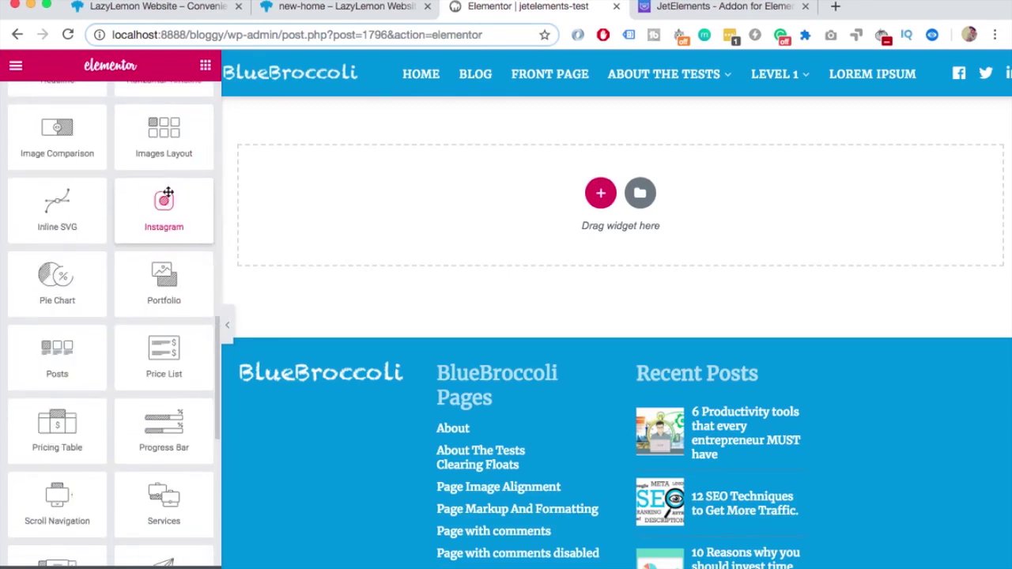
scroll(183, 166, "down", 2)
scroll(158, 229, "down", 8)
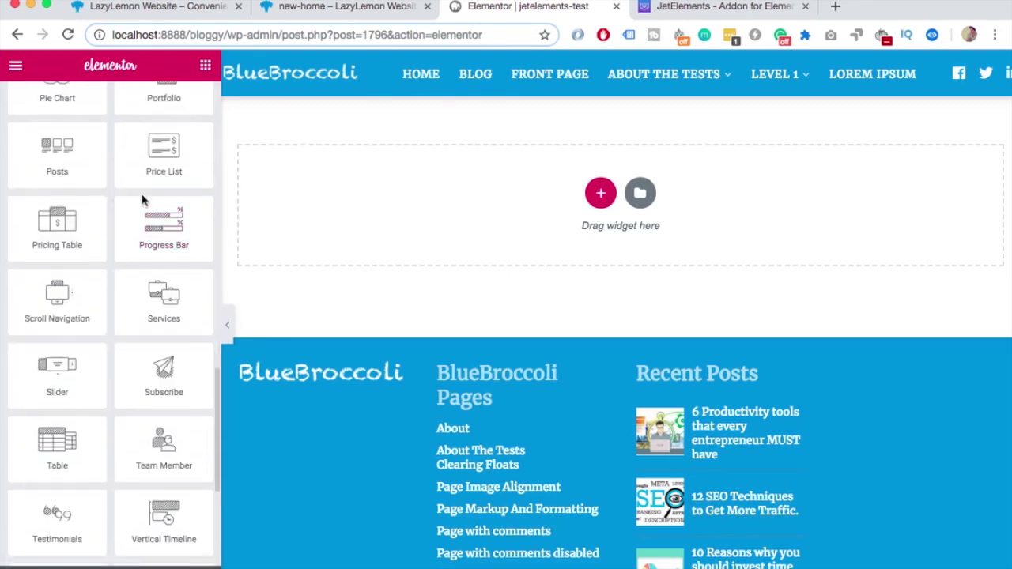
- Drop a Vertical Timeline widget into the empty section
left_click_drag(145, 275, 497, 197)
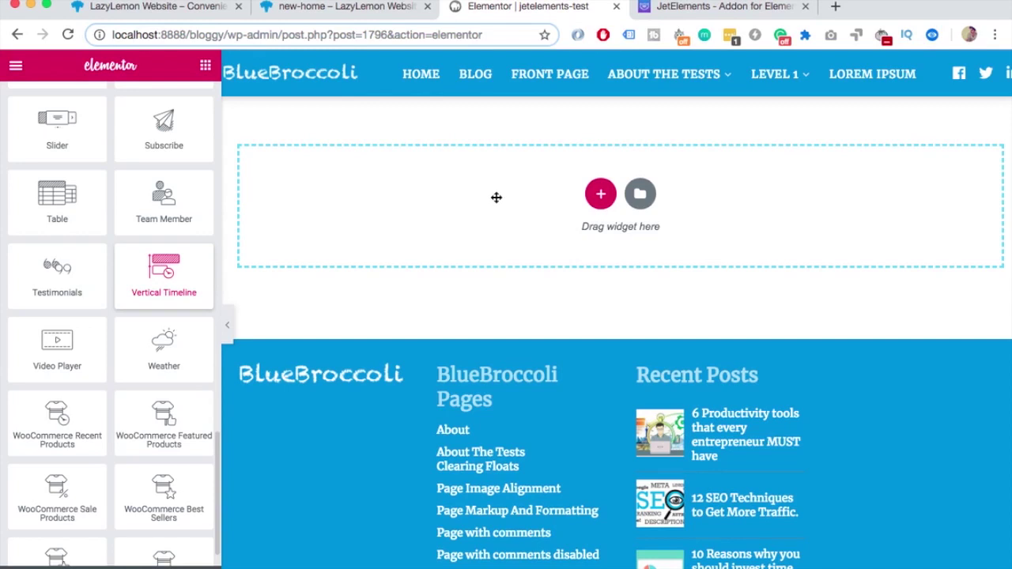
left_click_drag(496, 198, 496, 201)
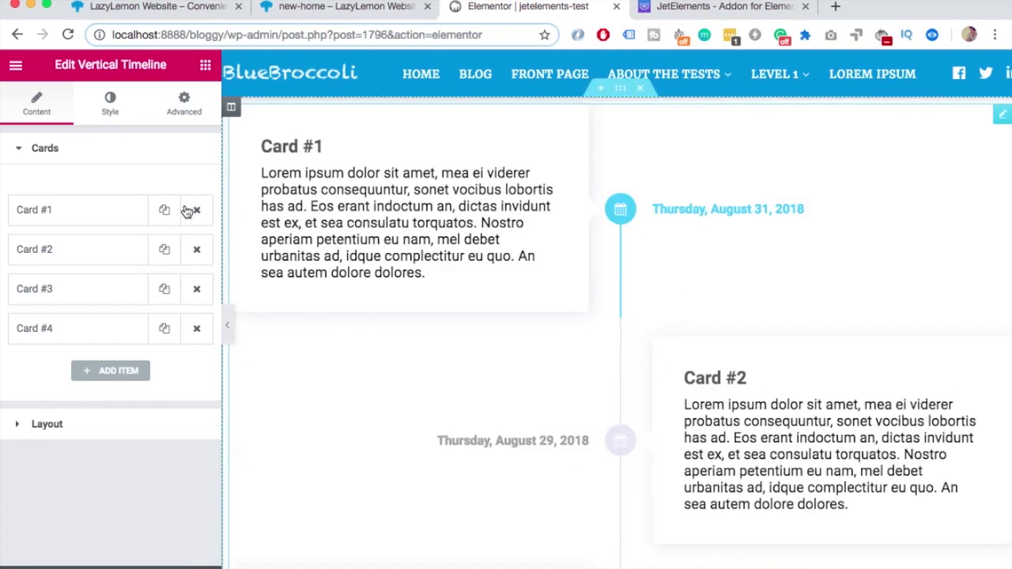
scroll(431, 207, "down", 6)
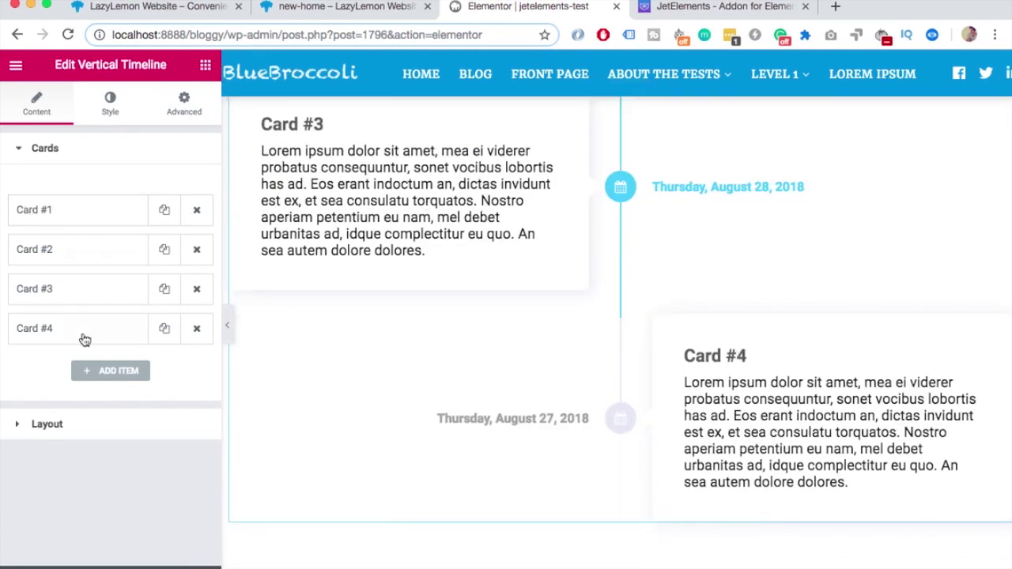
scroll(393, 282, "up", 6)
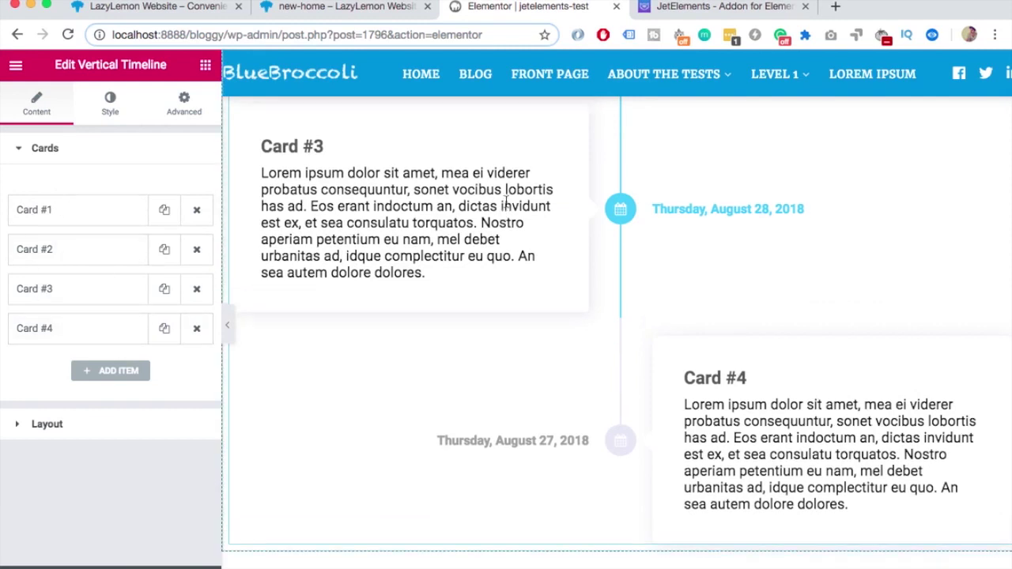
- Title Card #1 'Title' and switch on Show Image with a portrait photo
left_click(52, 212)
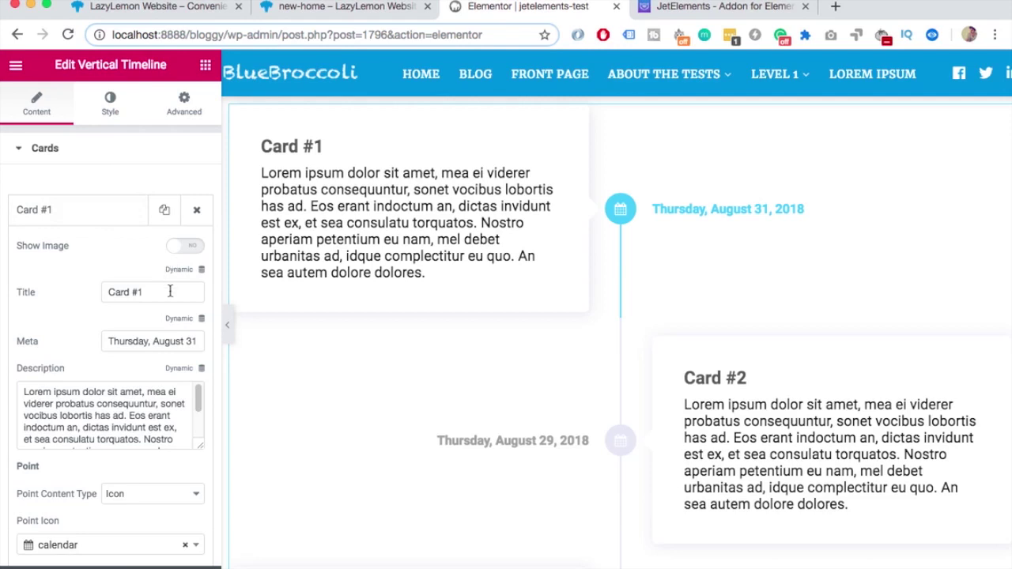
left_click_drag(169, 289, 12, 277)
type("Ti")
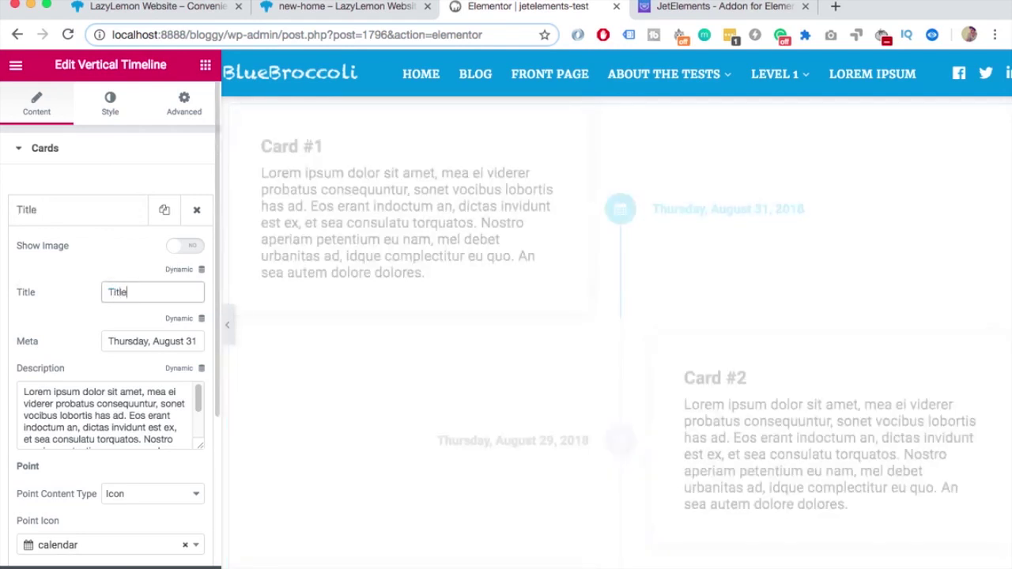
type("tle")
left_click(140, 339)
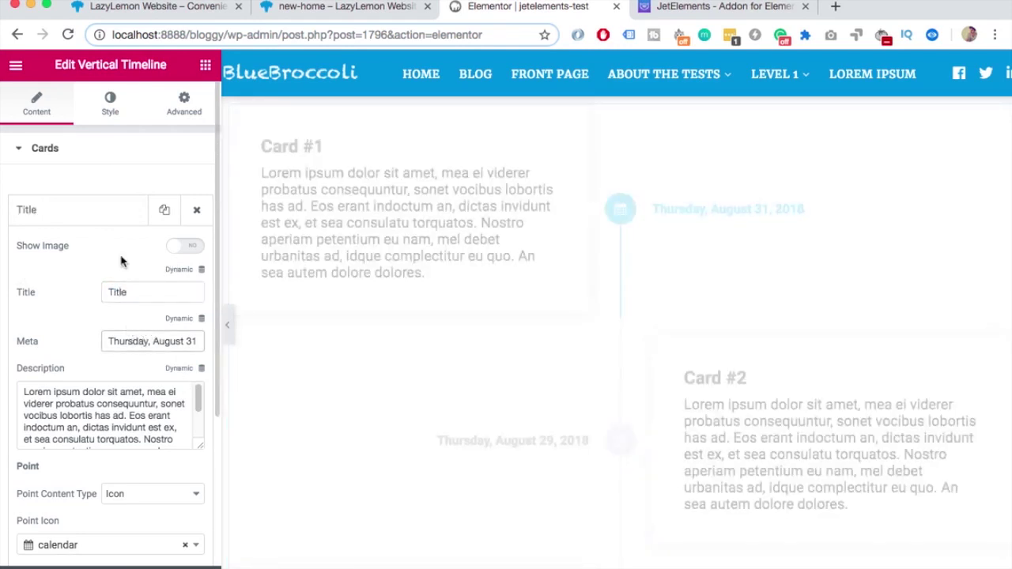
left_click(190, 258)
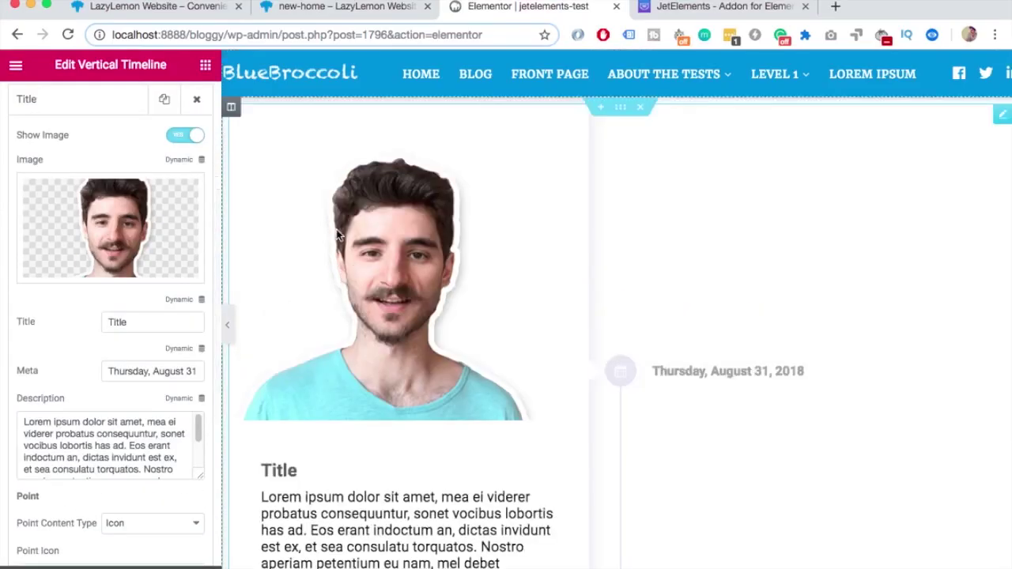
- Set the first card's point icon to calendar-check-o
scroll(337, 235, "down", 5)
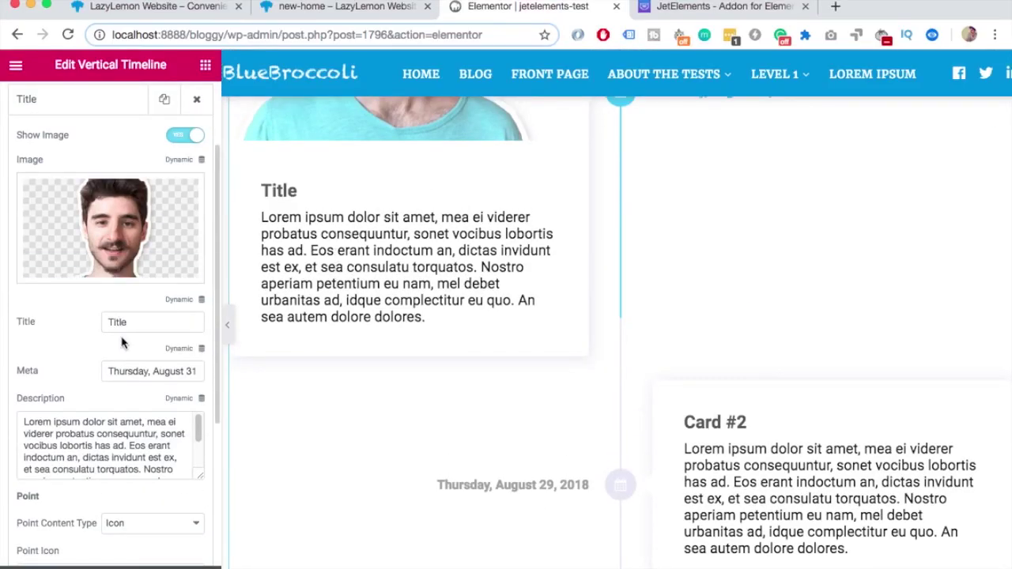
scroll(79, 369, "down", 2)
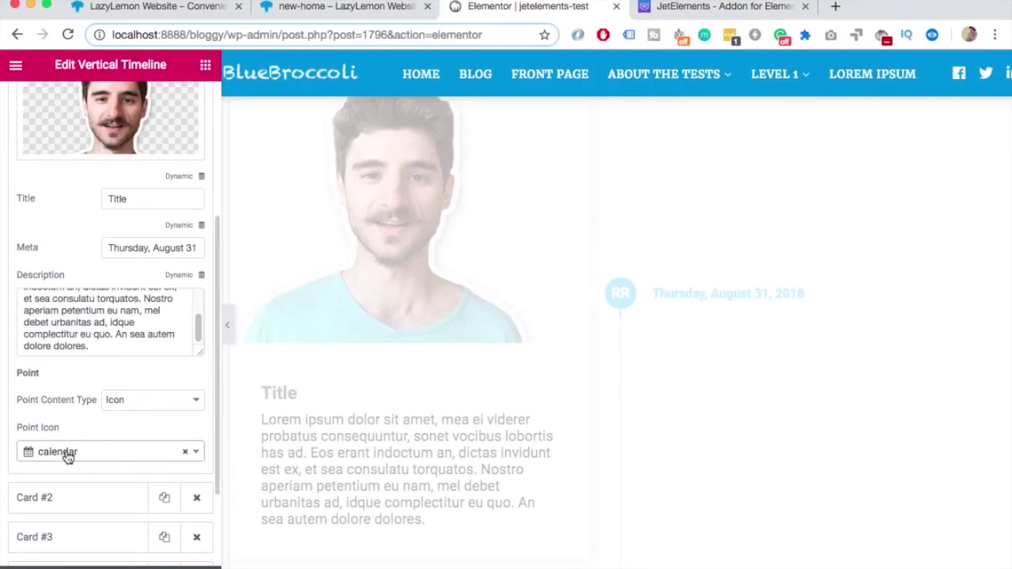
left_click(67, 457)
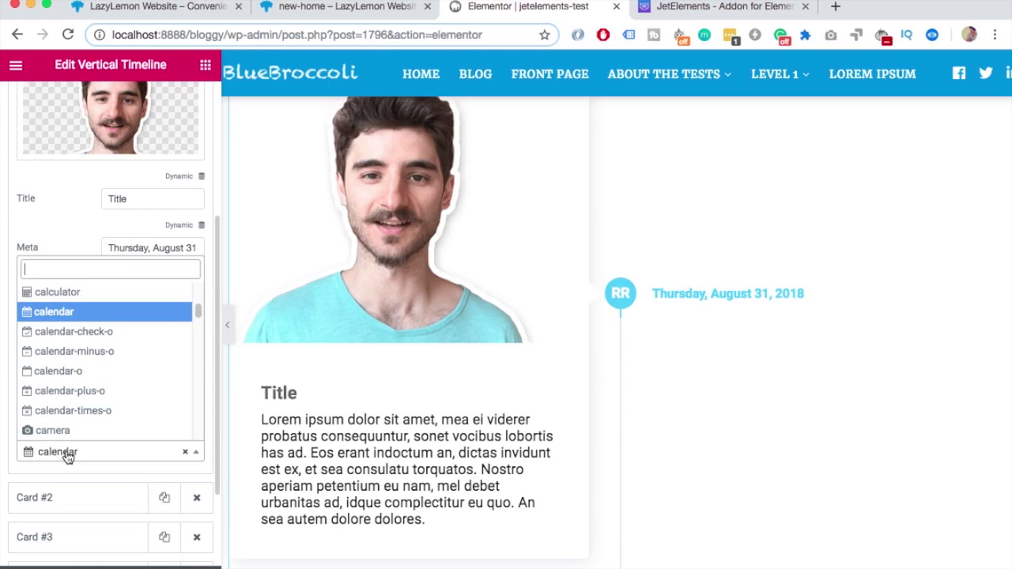
left_click(63, 333)
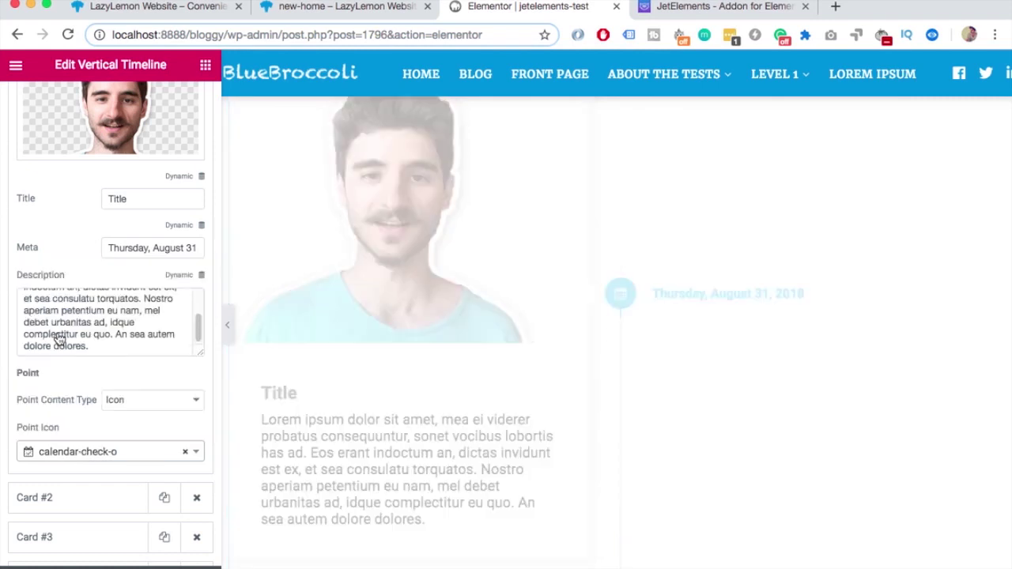
- Set Animate Cards to Yes in the timeline's Layout settings and preview the result
scroll(79, 474, "down", 3)
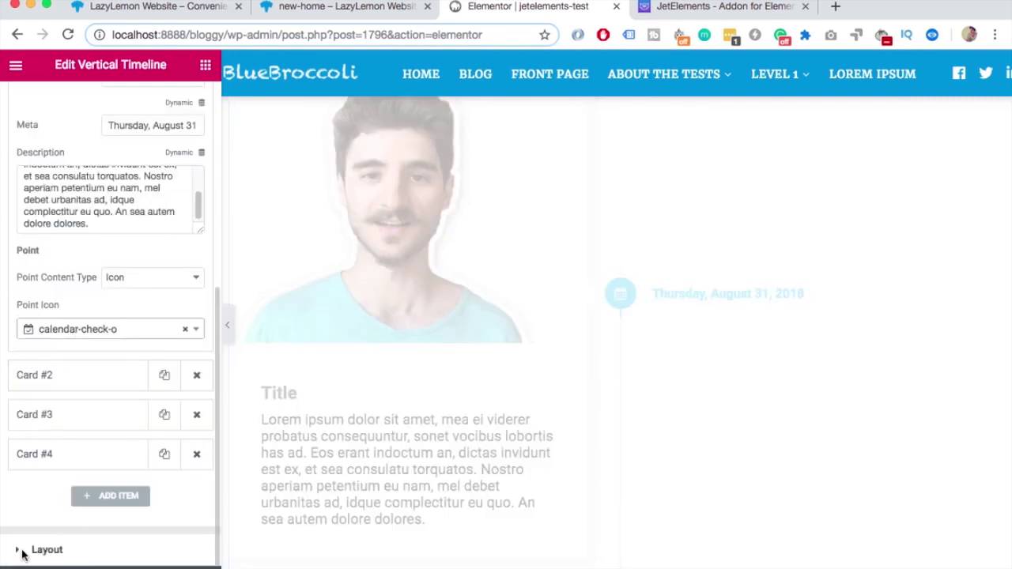
left_click(36, 550)
left_click(190, 223)
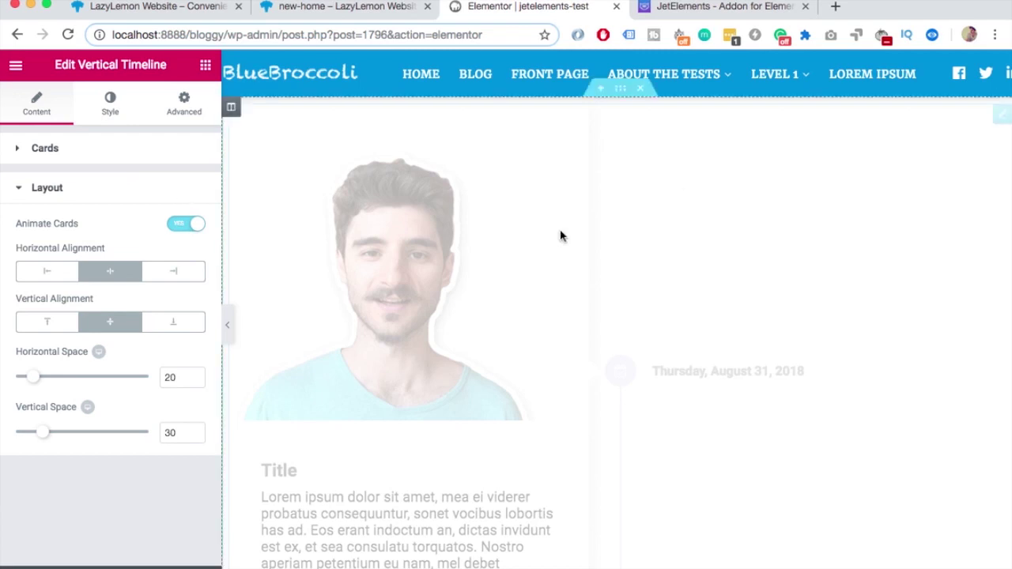
scroll(565, 230, "down", 5)
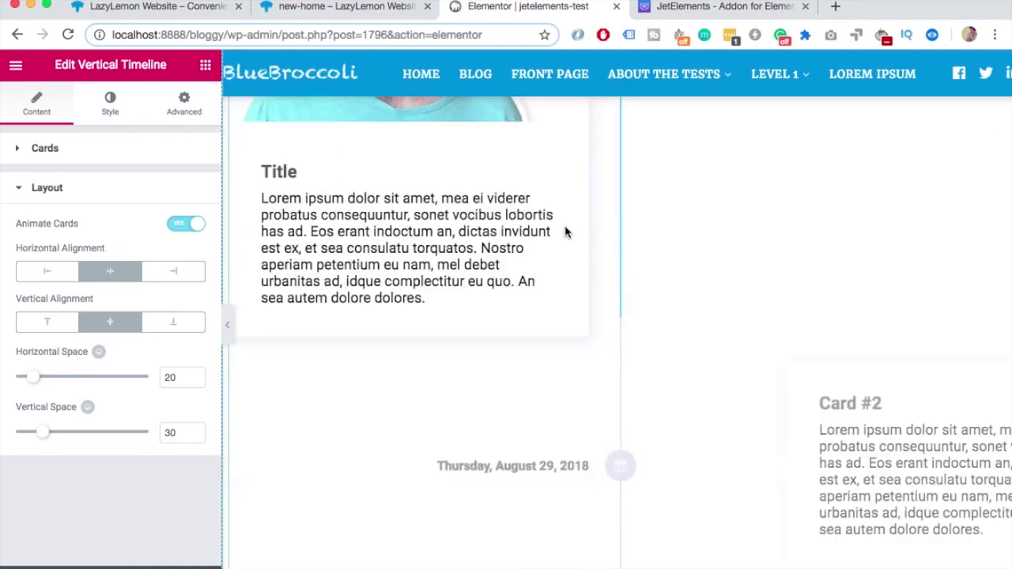
scroll(564, 231, "down", 5)
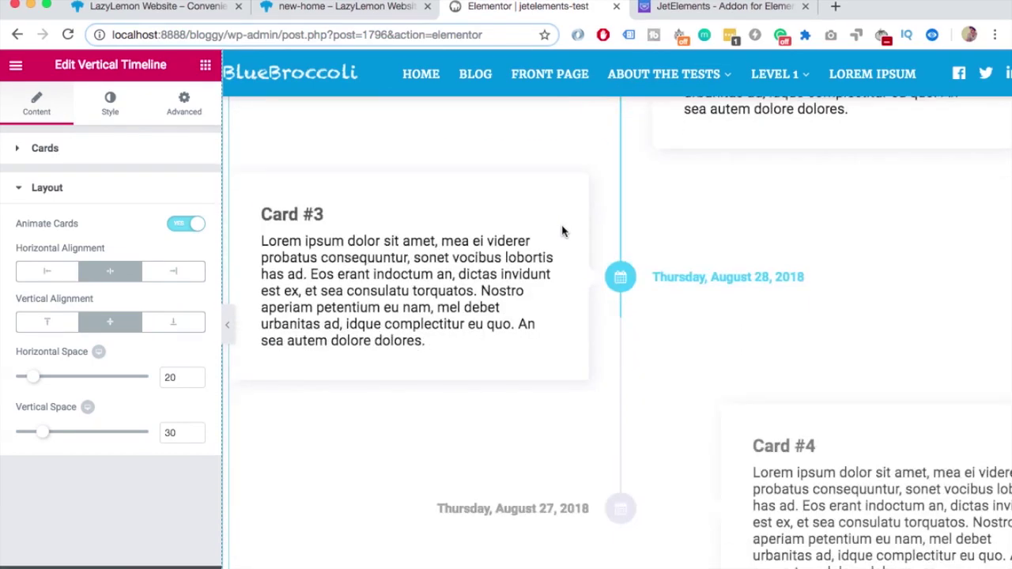
scroll(560, 230, "up", 7)
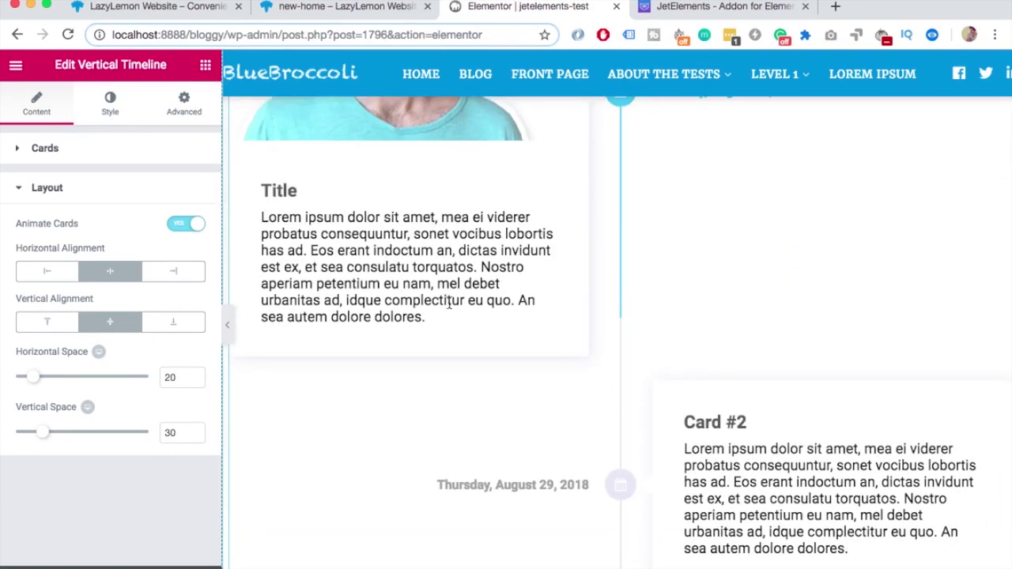
scroll(533, 314, "up", 4)
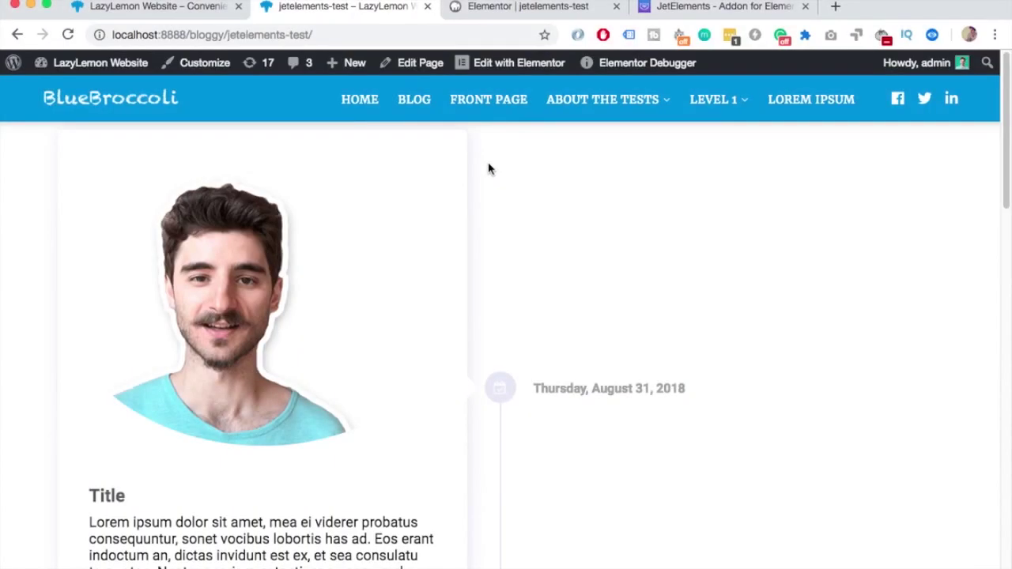
- Scroll the Elements panel down to the Jet Elements widget grid
scroll(490, 167, "down", 4)
scroll(494, 170, "down", 6)
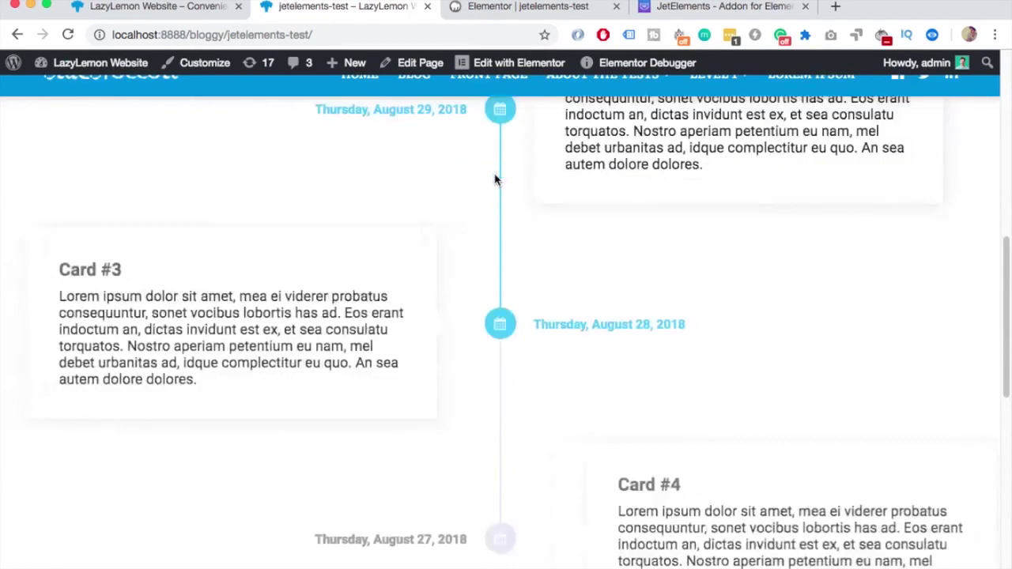
scroll(487, 214, "up", 4)
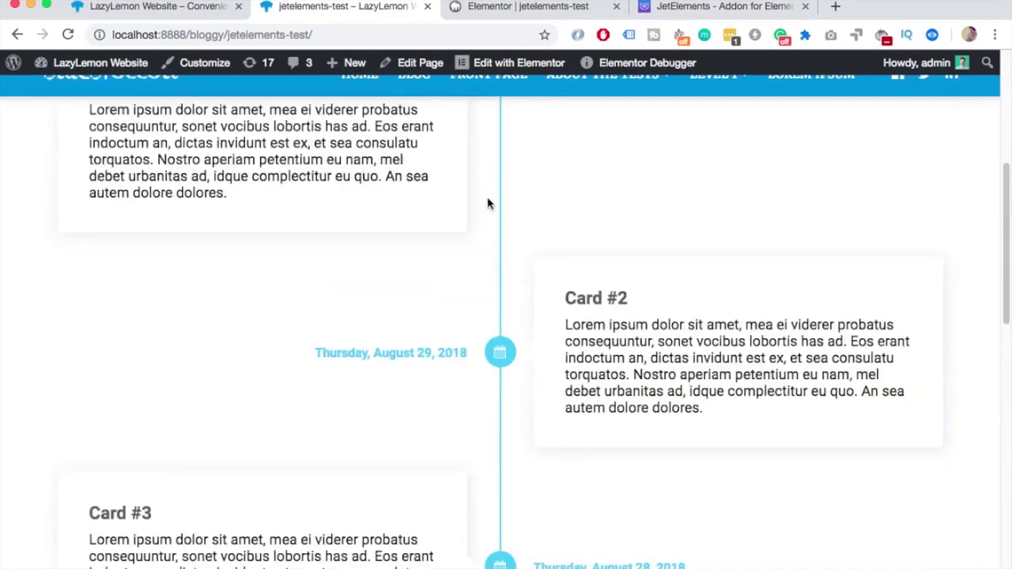
scroll(474, 229, "up", 5)
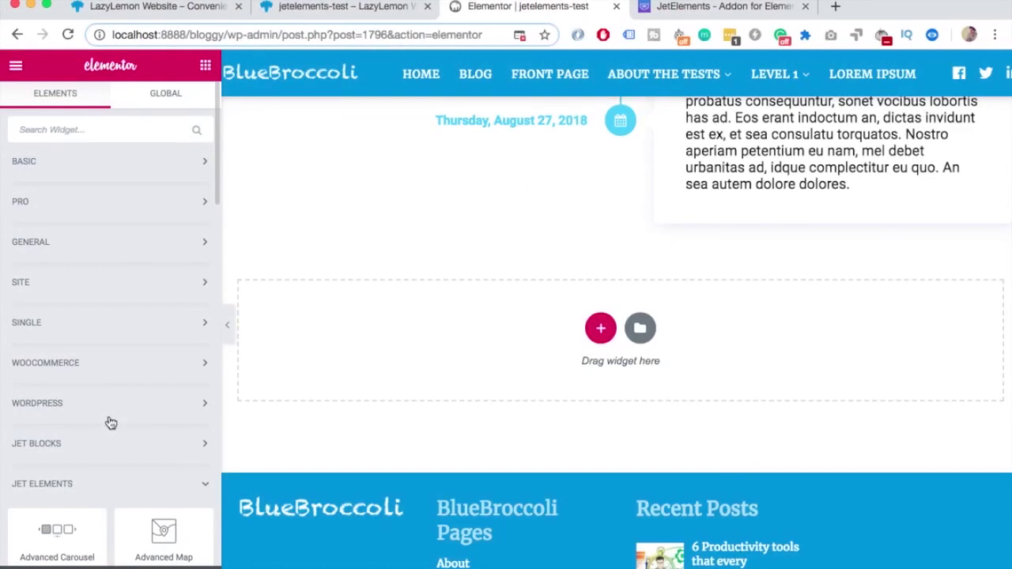
scroll(95, 407, "down", 3)
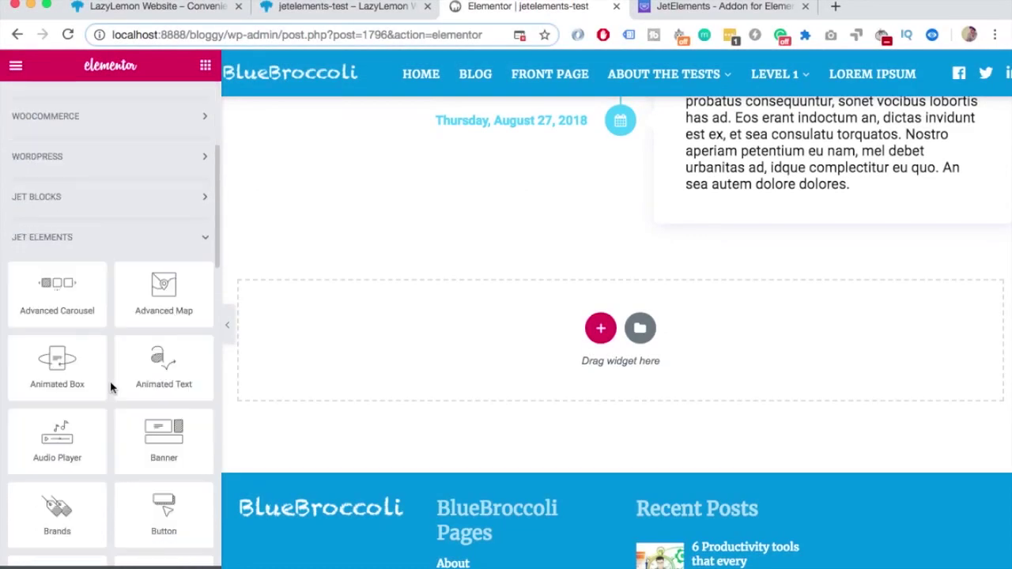
scroll(87, 237, "down", 1)
scroll(87, 166, "down", 4)
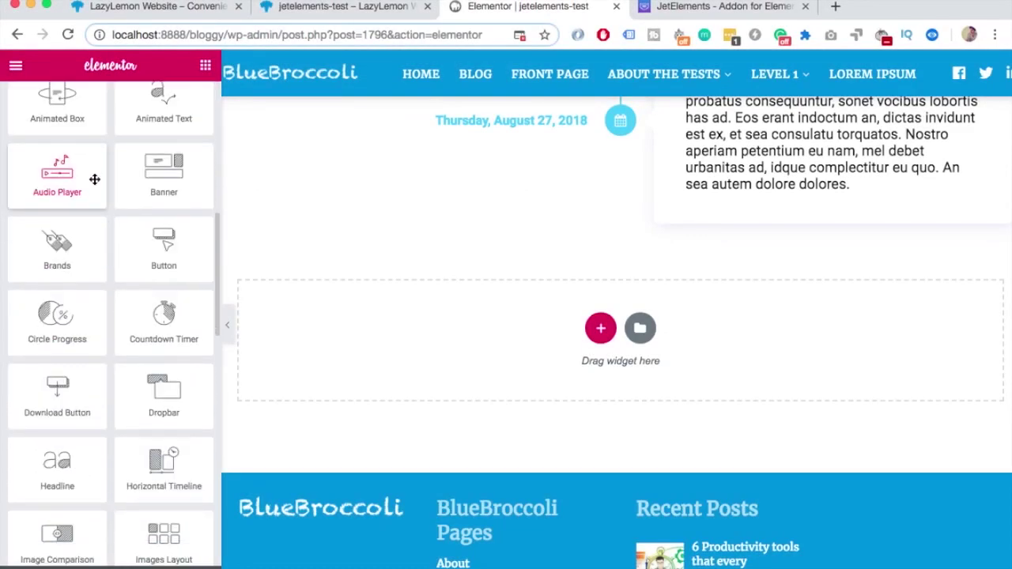
- Place an Image Comparison widget in the empty section with Autoplay off
left_click_drag(38, 443, 543, 342)
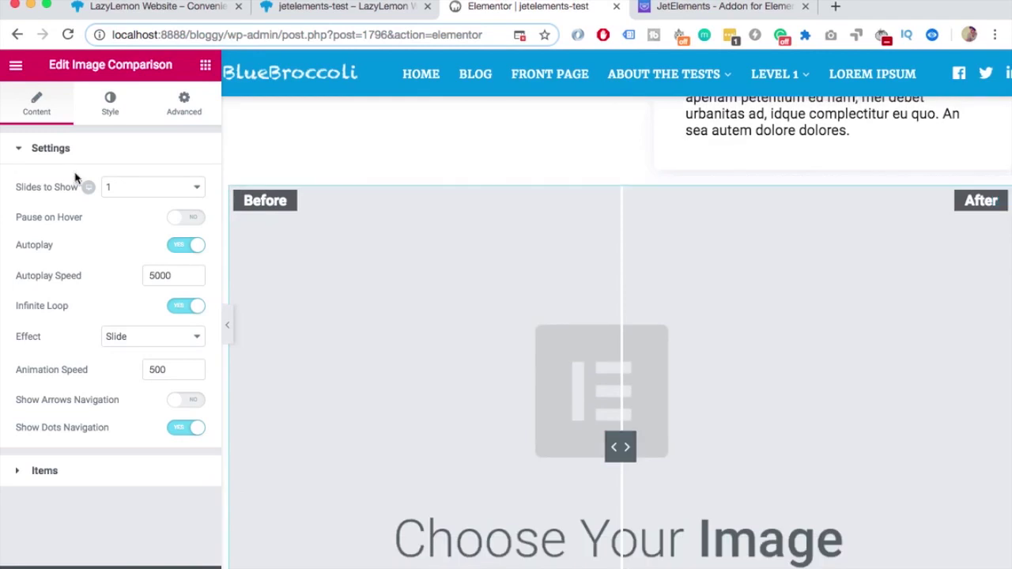
left_click(187, 249)
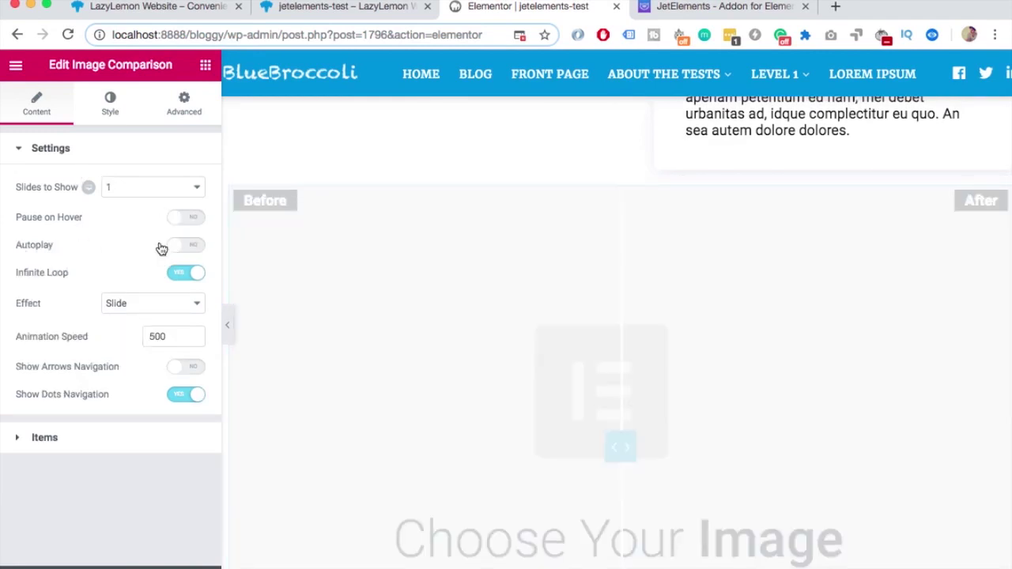
- Delete the first comparison item, keeping only one item to edit
left_click(39, 437)
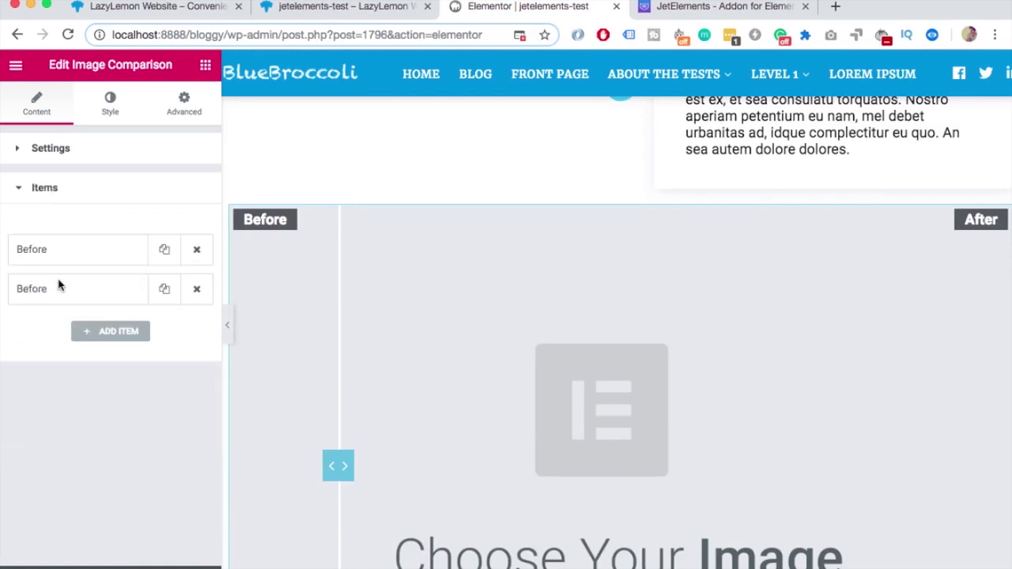
left_click(72, 251)
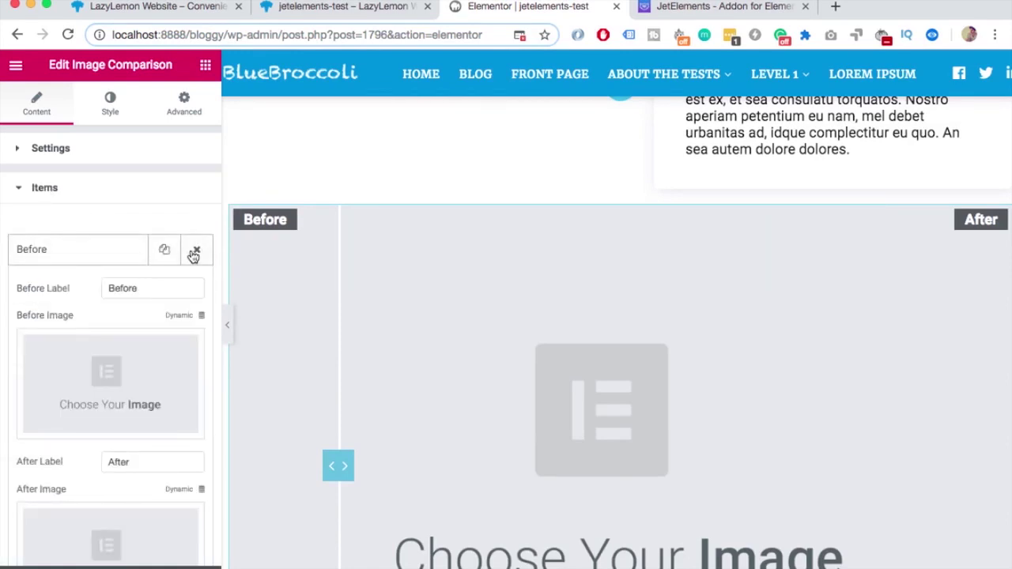
left_click(193, 253)
left_click(54, 259)
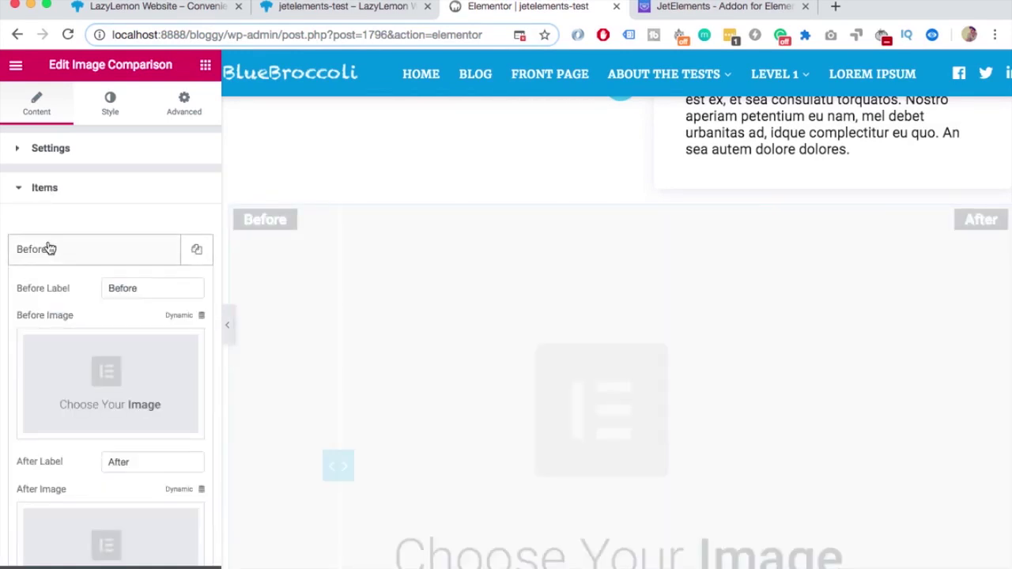
scroll(49, 249, "down", 2)
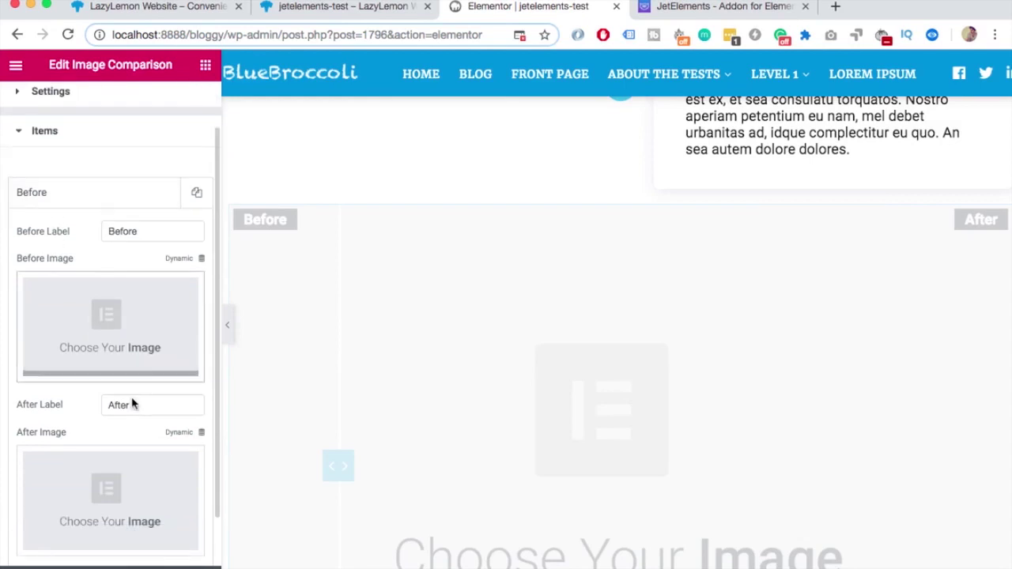
- Use the fern photo as the Before image and the water-drop leaf as After
left_click(103, 310)
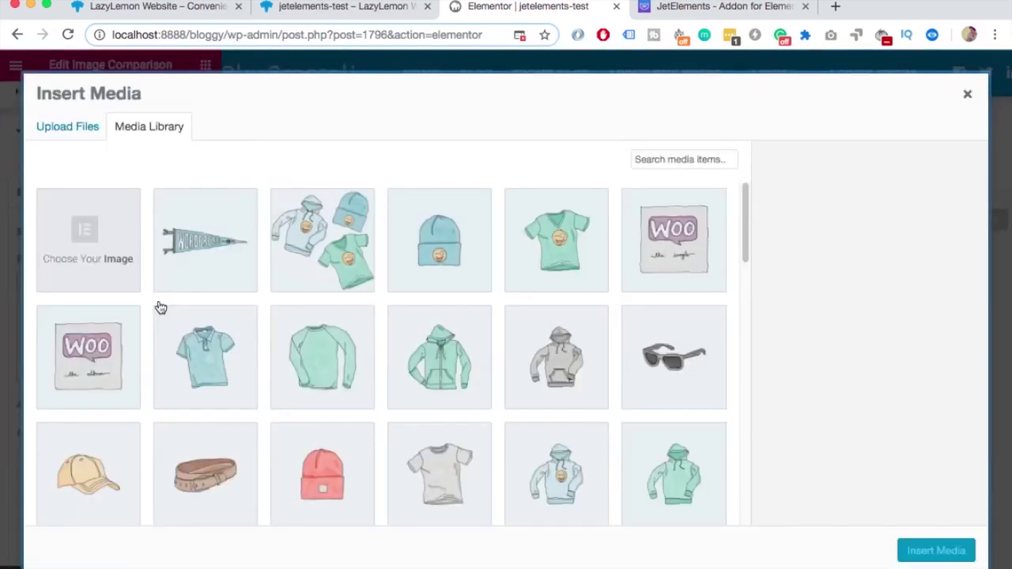
scroll(260, 348, "down", 10)
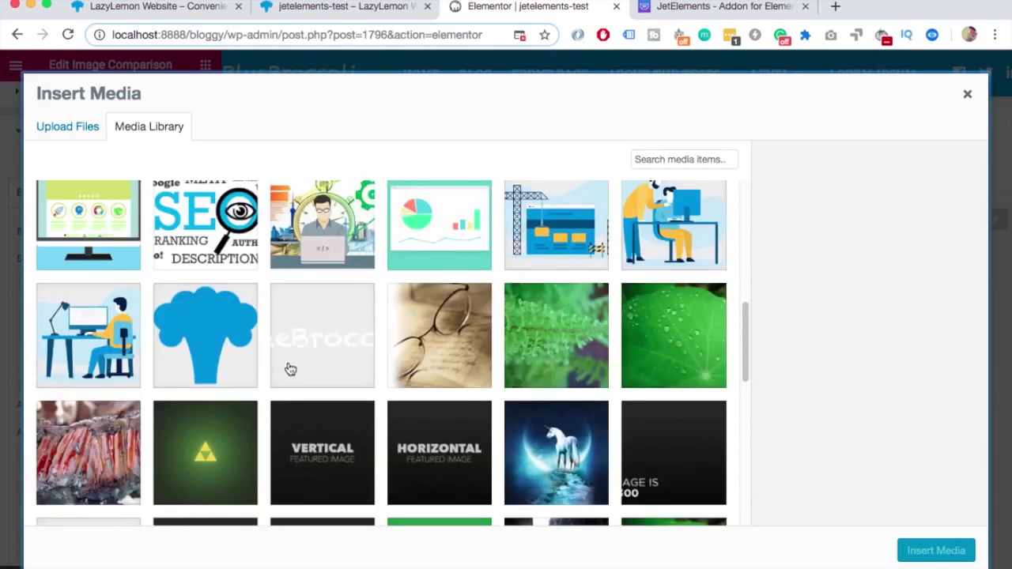
left_click(594, 323)
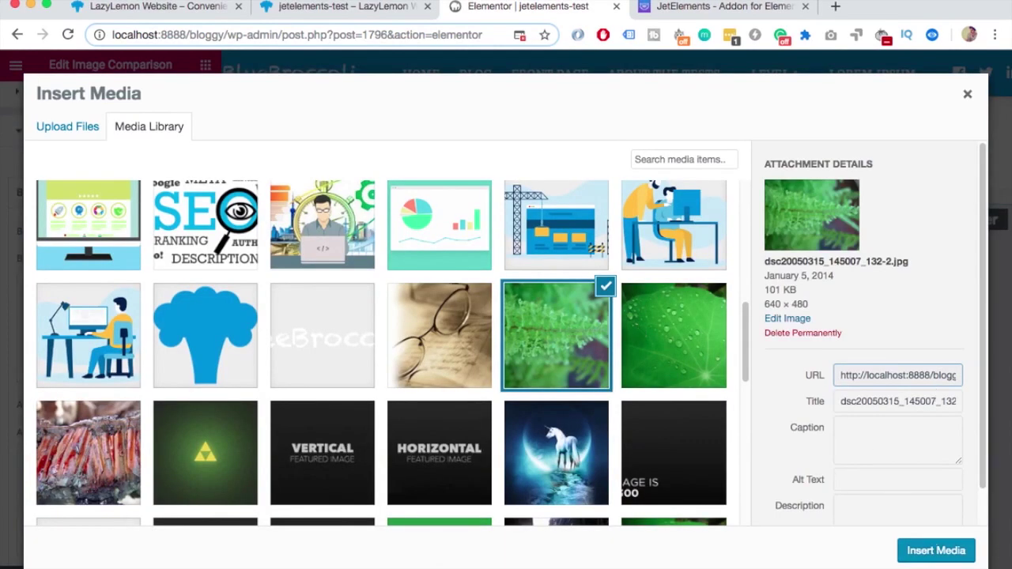
left_click(933, 551)
scroll(141, 351, "down", 2)
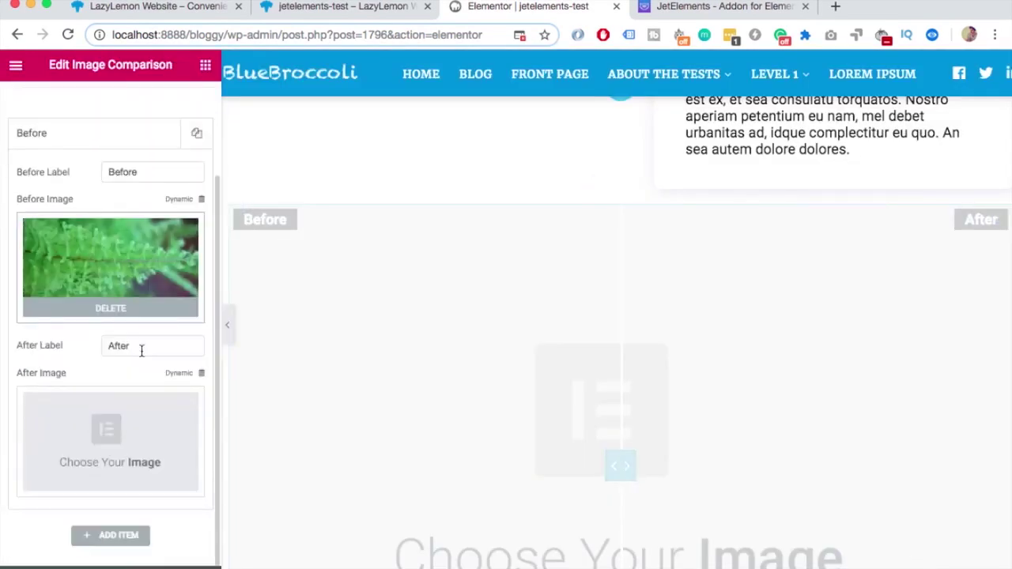
left_click(83, 416)
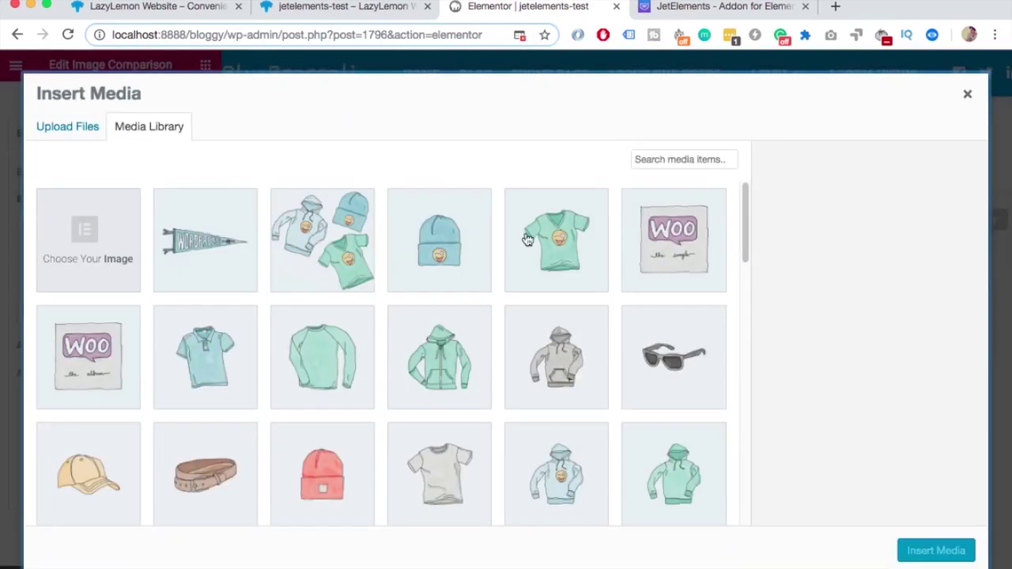
scroll(545, 293, "down", 10)
left_click(673, 314)
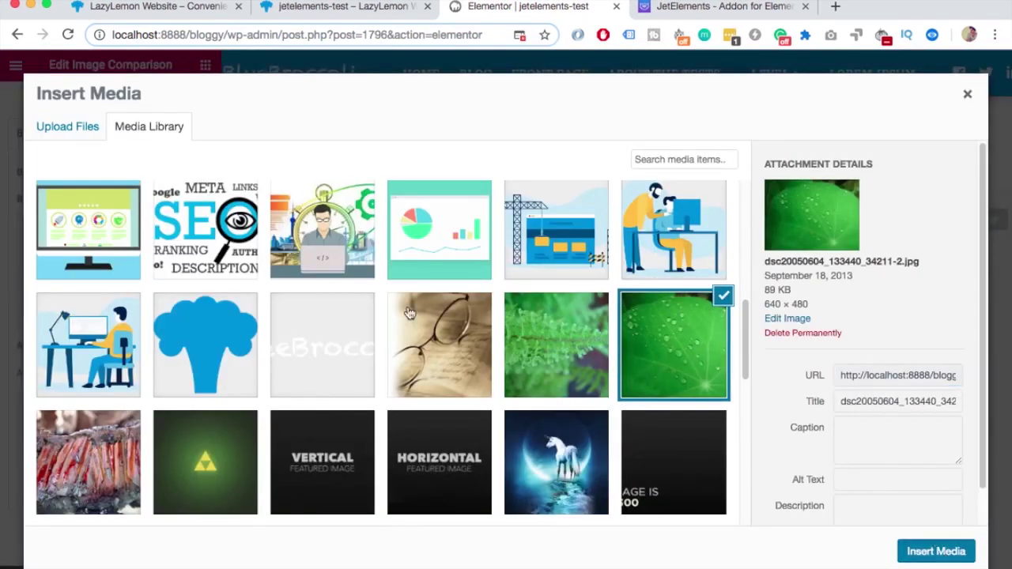
left_click(937, 551)
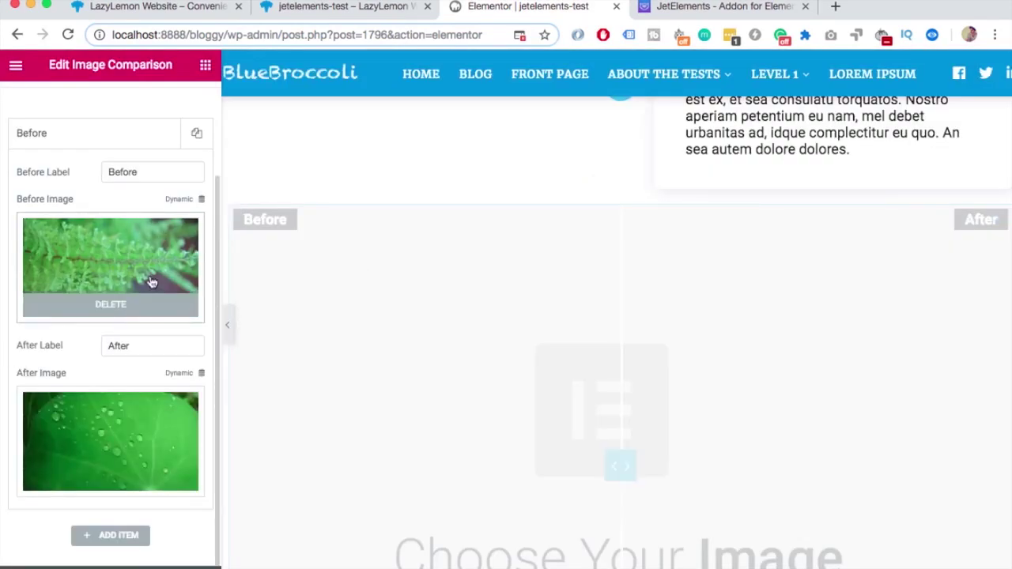
- Label the Before image 2018 and the After image 2019, then view the live page
double_click(119, 174)
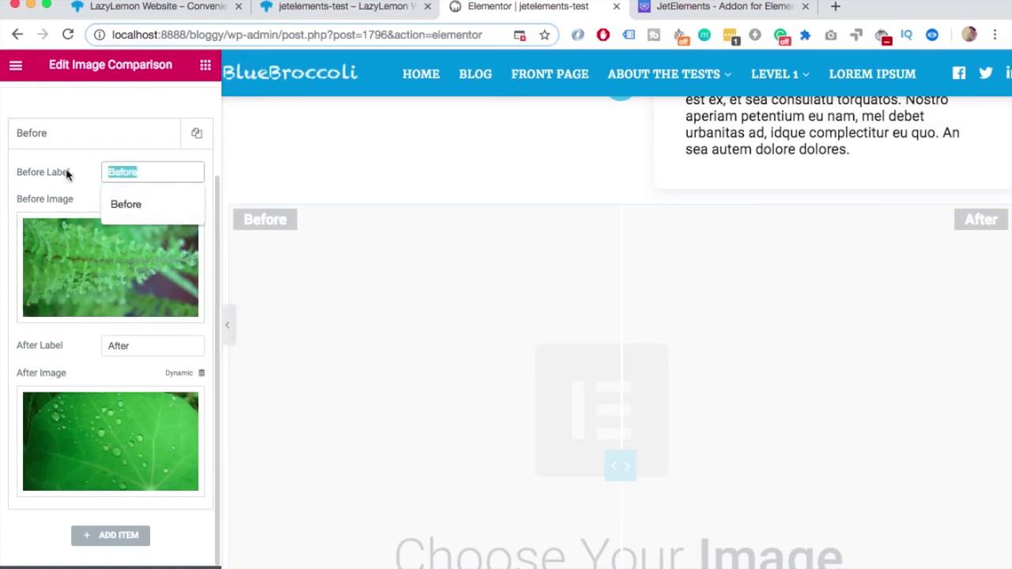
type("2018")
double_click(119, 346)
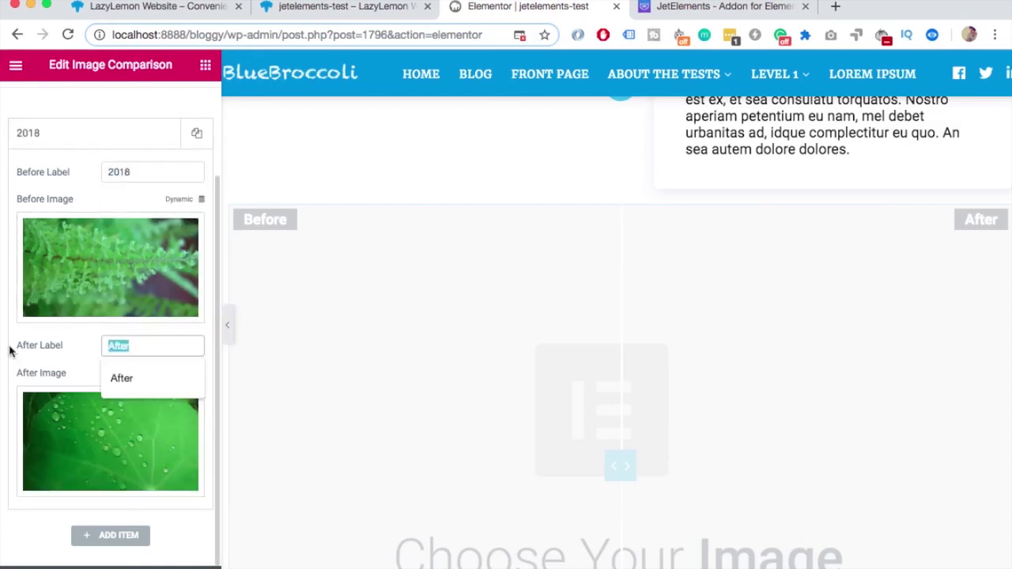
type("2019")
left_click(67, 356)
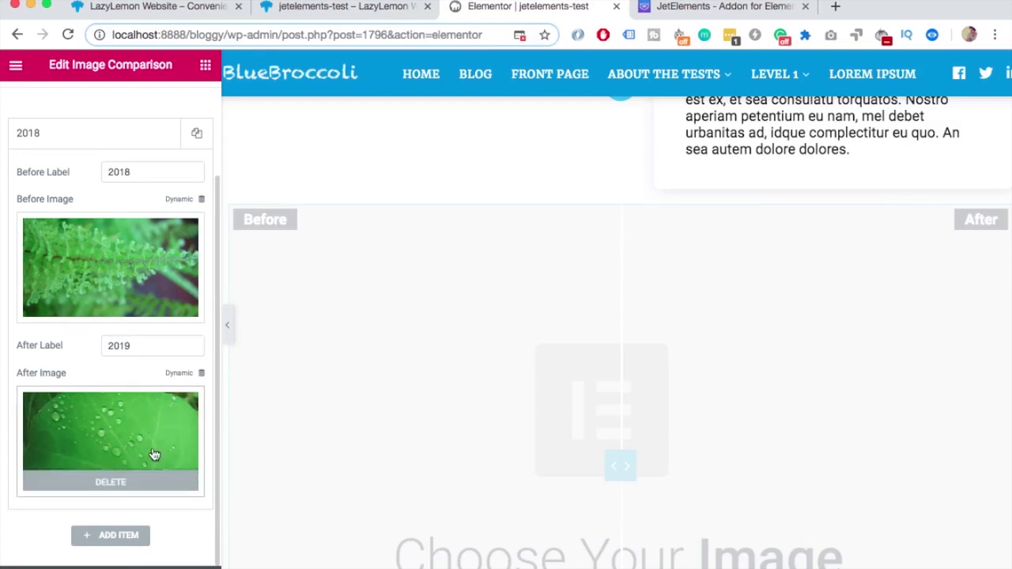
left_click(340, 6)
- Drag the live page's comparison divider to reveal both photos, then return to the editor
scroll(558, 313, "down", 10)
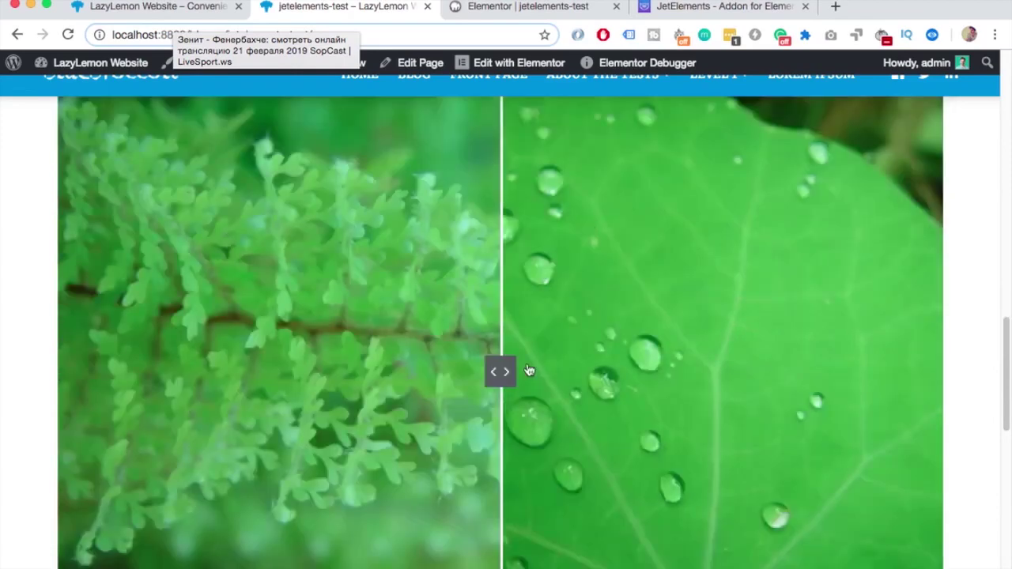
left_click_drag(499, 368, 742, 309)
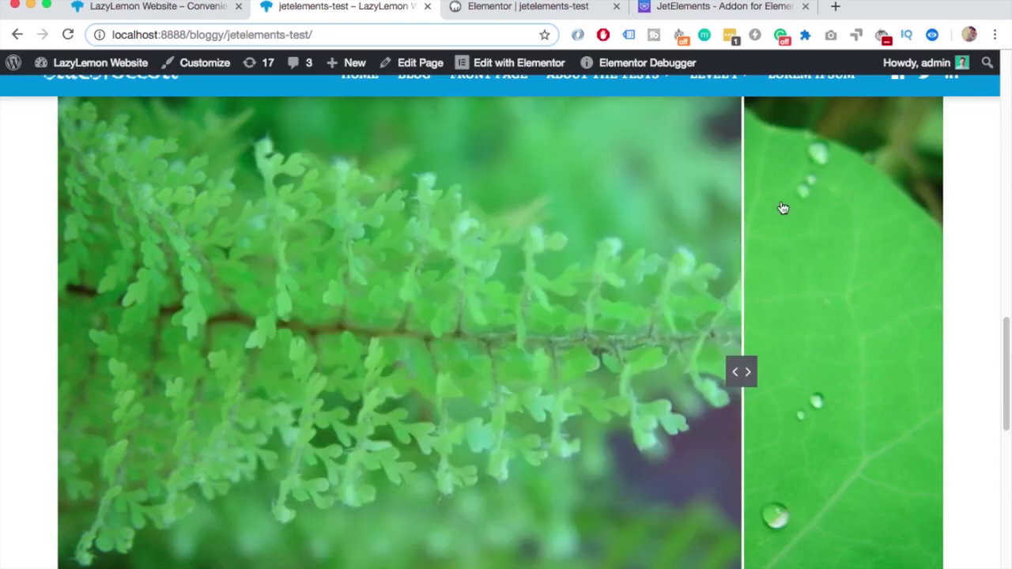
scroll(782, 208, "down", 5)
scroll(752, 142, "up", 8)
scroll(197, 255, "down", 1)
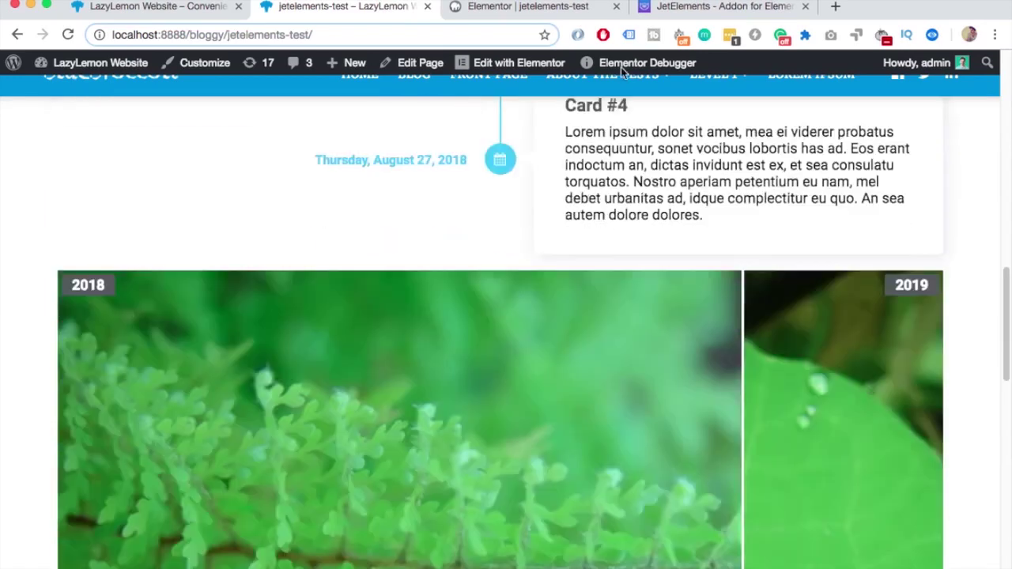
left_click(526, 7)
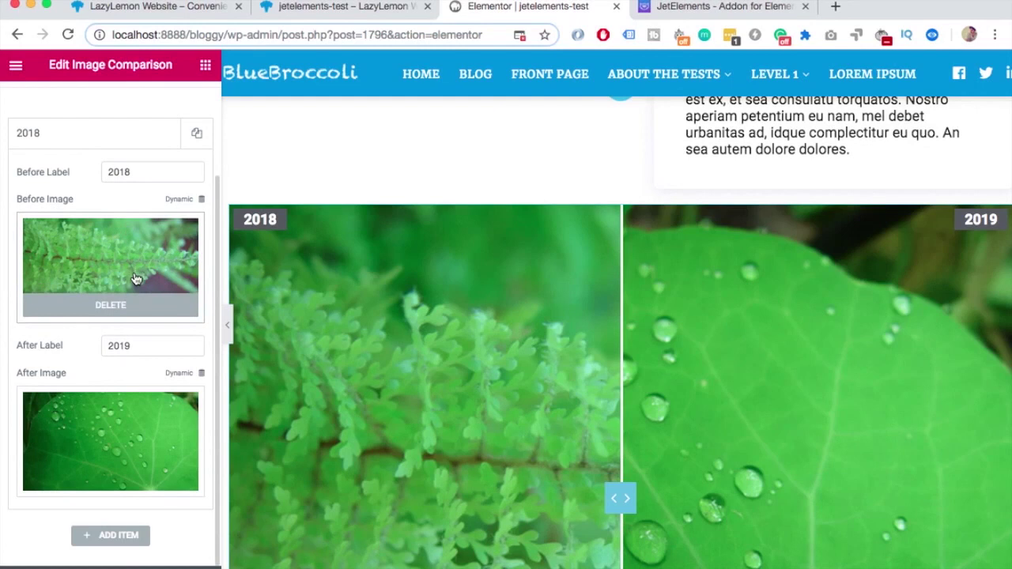
- Expand the Image Comparison widget's Settings section to review its options
scroll(134, 268, "up", 5)
left_click(33, 156)
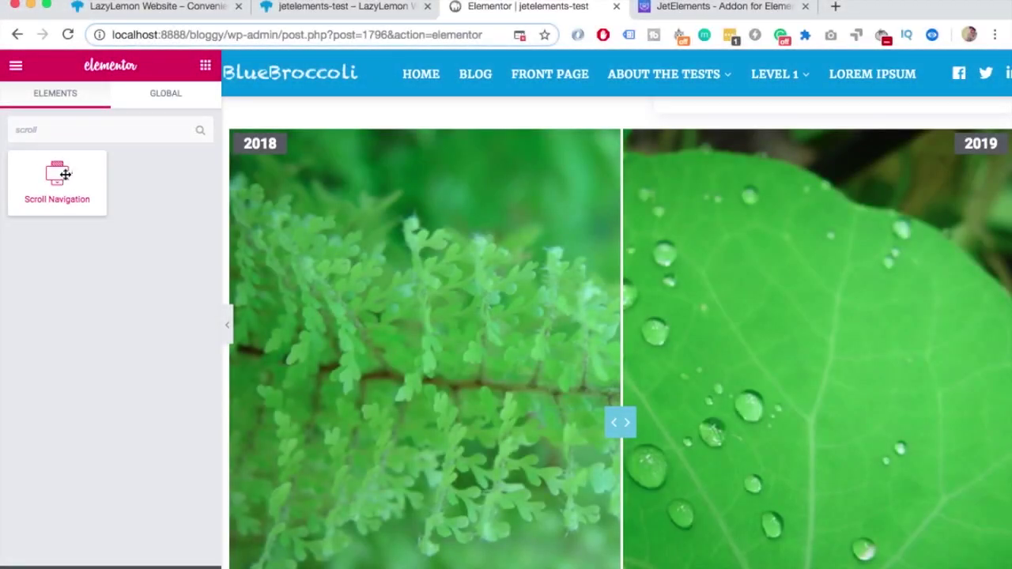
- Drag a Scroll Navigation widget onto the page below the comparison slider
scroll(513, 276, "down", 5)
left_click_drag(57, 180, 619, 343)
scroll(711, 316, "down", 2)
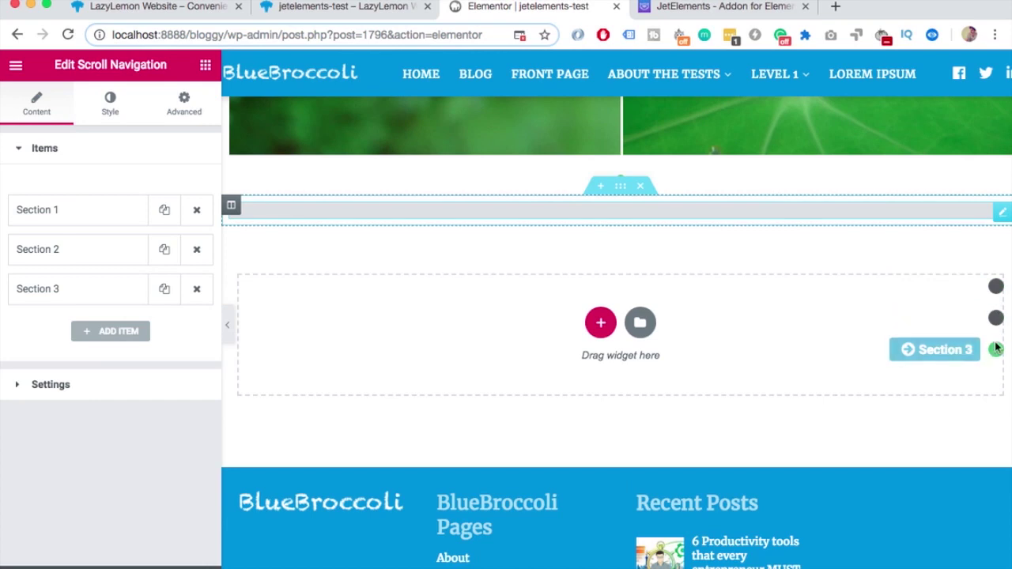
- Give Section 1 the label 'Comparison img' and the section ID 'comp_img'
left_click(87, 212)
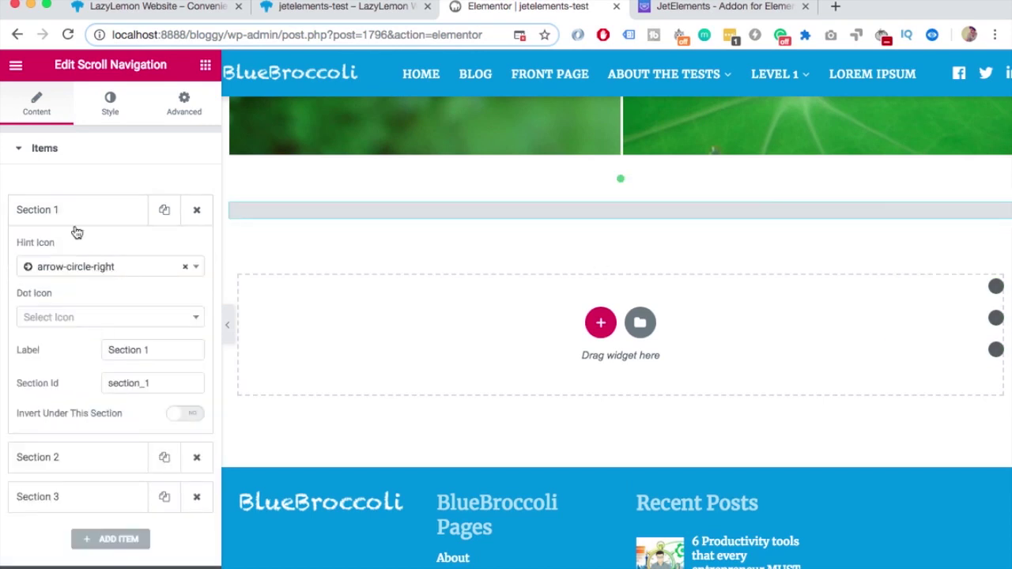
left_click(22, 339)
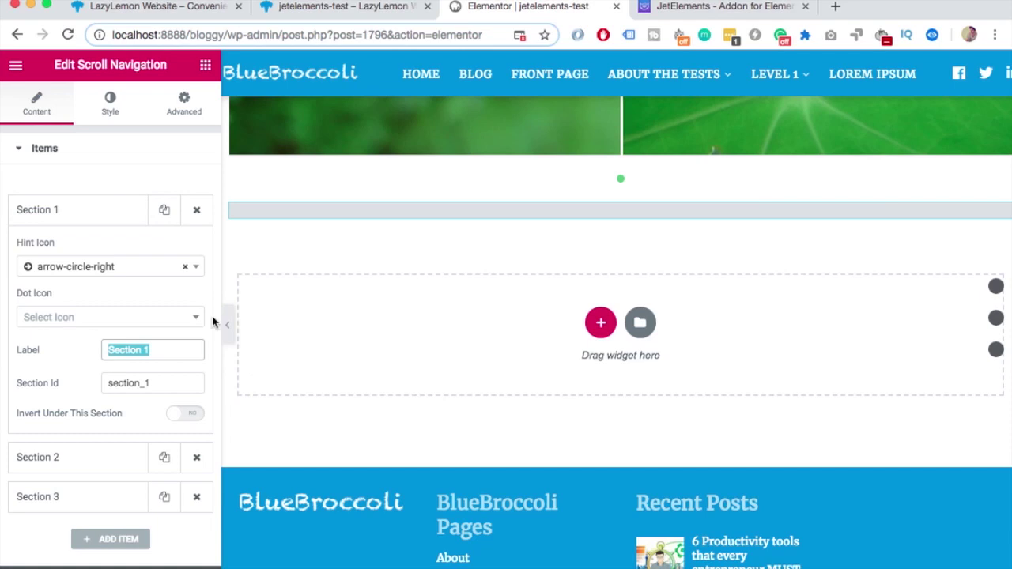
type("Comparison img")
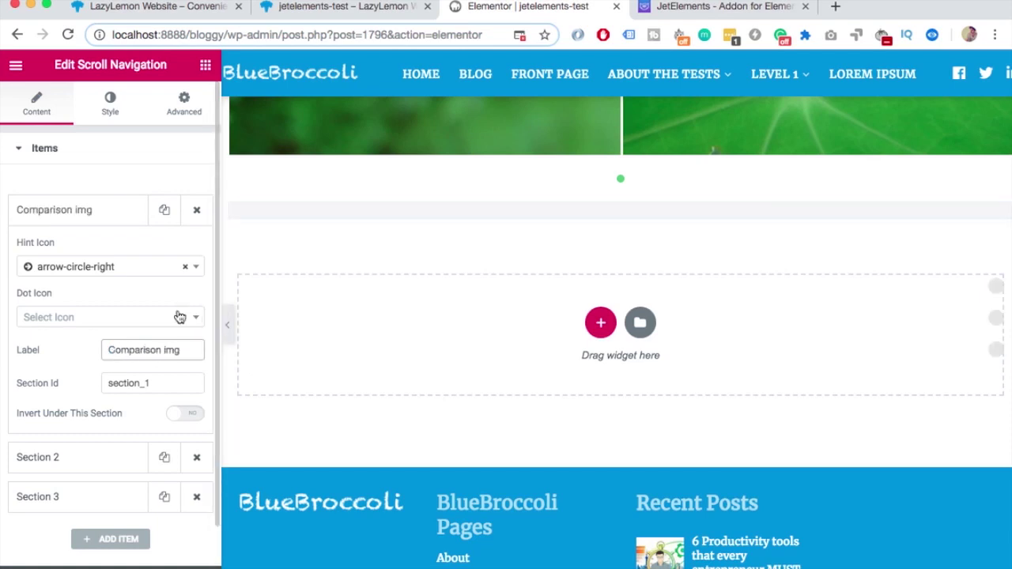
left_click_drag(155, 385, 90, 389)
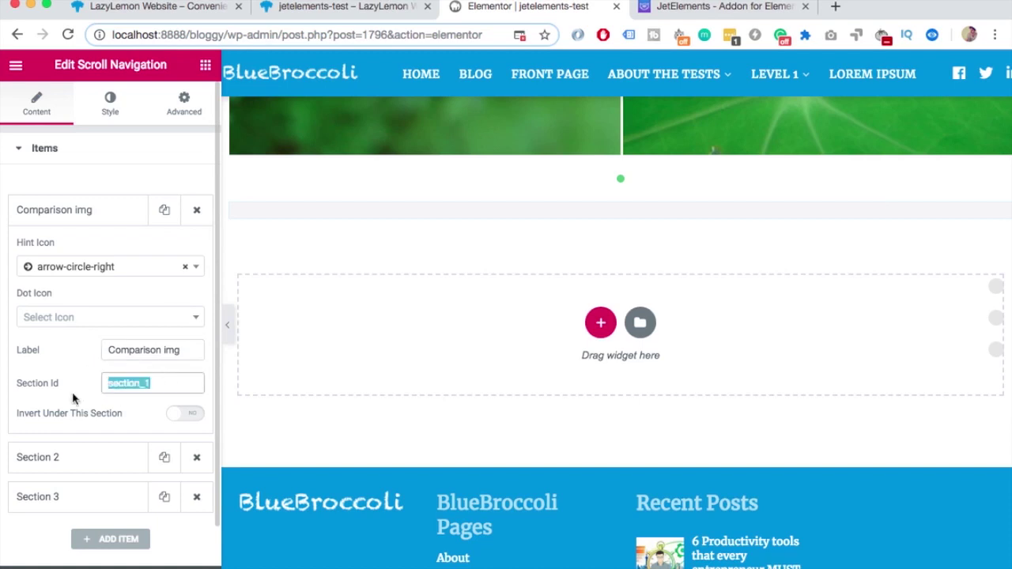
scroll(366, 250, "up", 5)
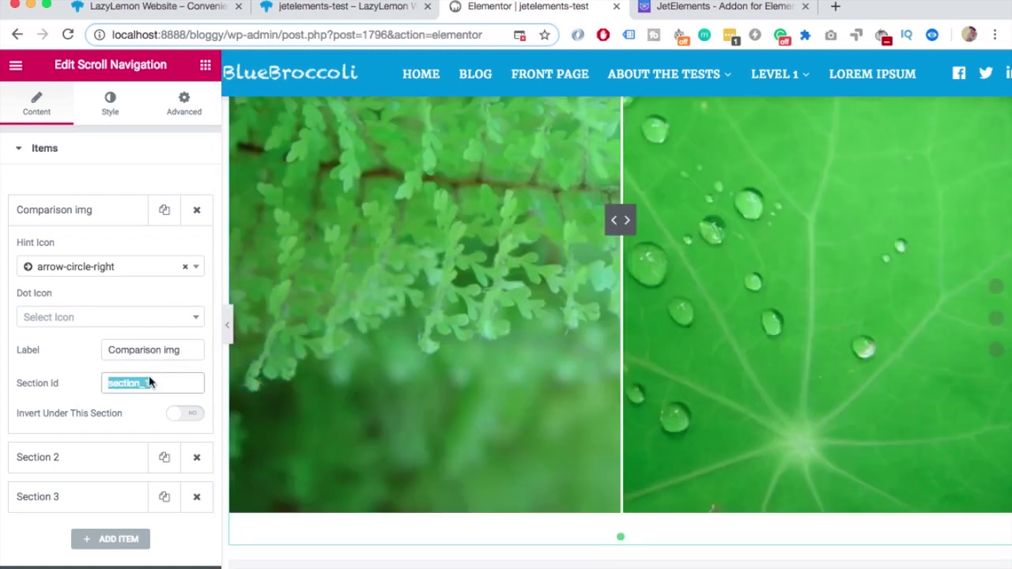
left_click_drag(151, 383, 17, 387)
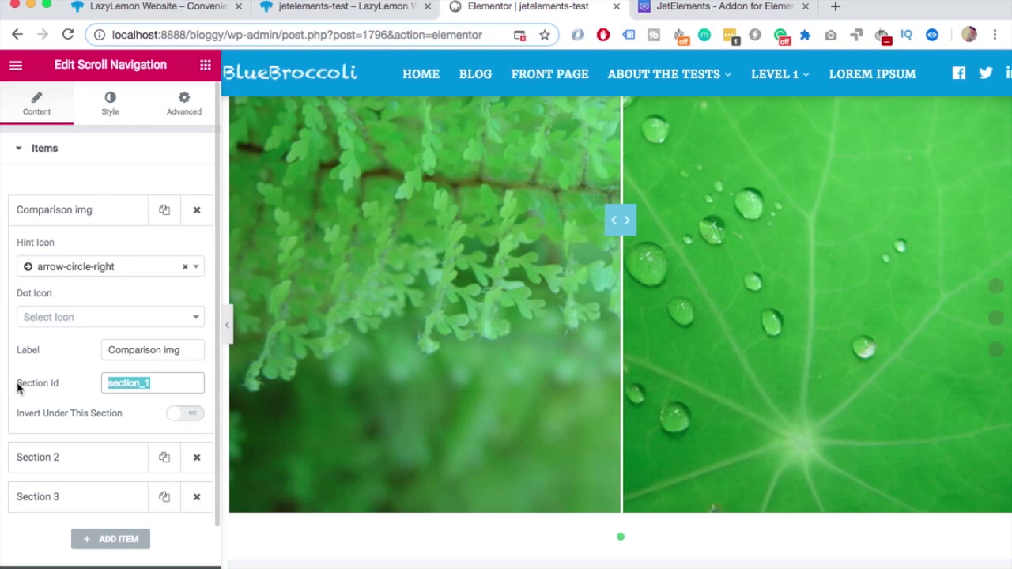
type("comp")
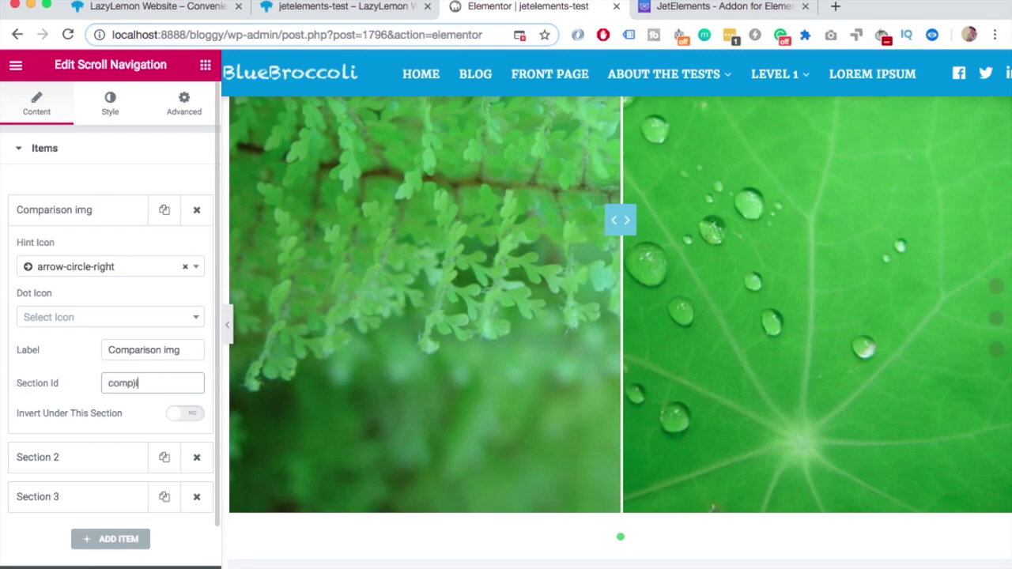
type("_img")
left_click_drag(179, 387, 20, 386)
- Set the Image Comparison widget's Advanced CSS ID to comp_img
scroll(419, 158, "up", 3)
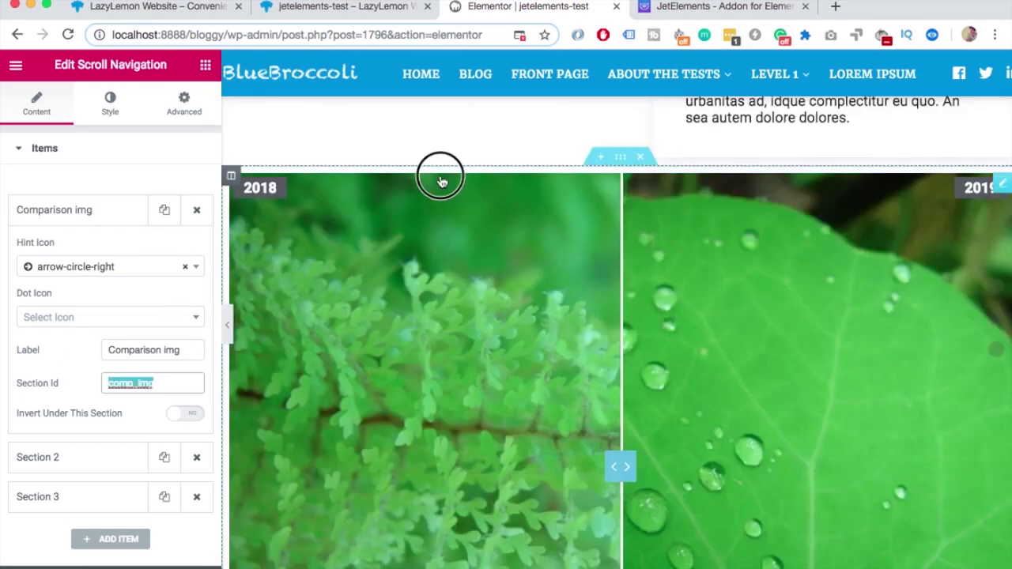
left_click(441, 182)
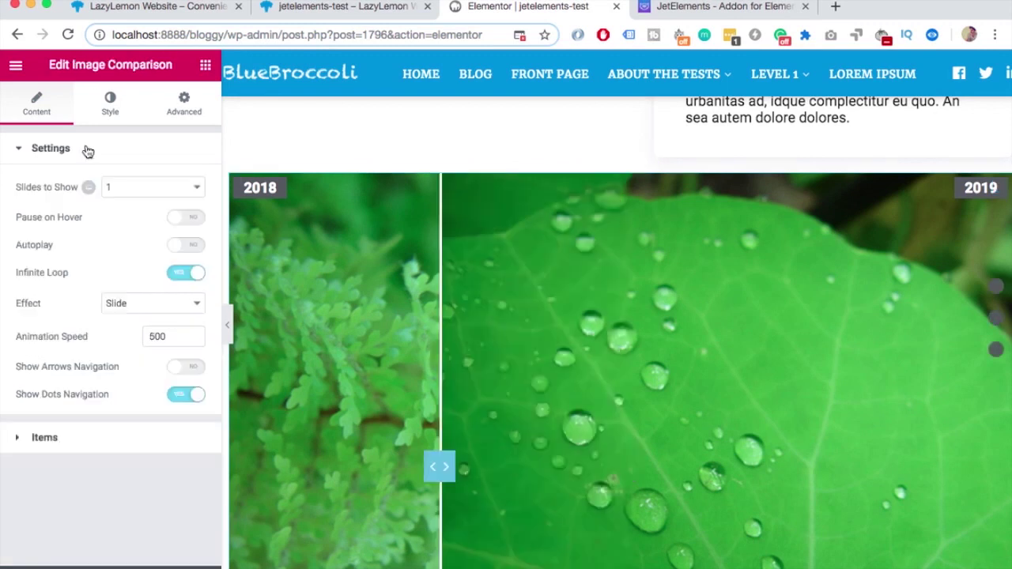
left_click(115, 111)
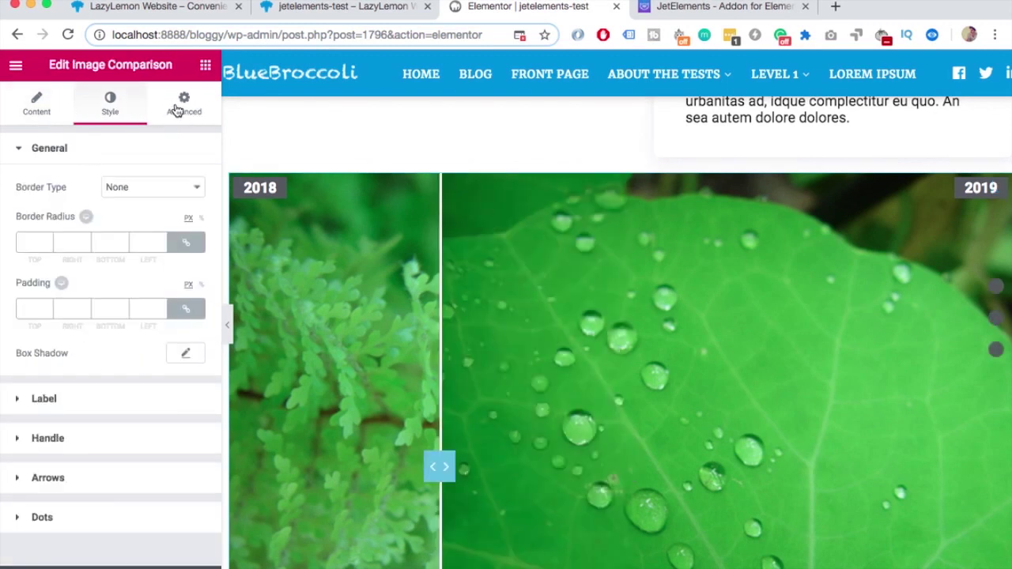
left_click(177, 111)
left_click(127, 385)
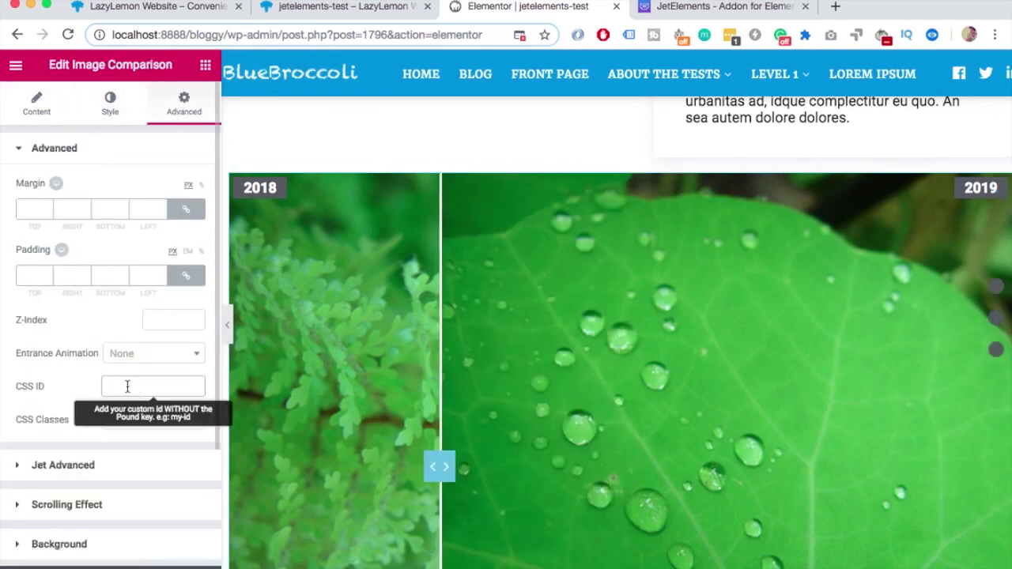
type("comp_img")
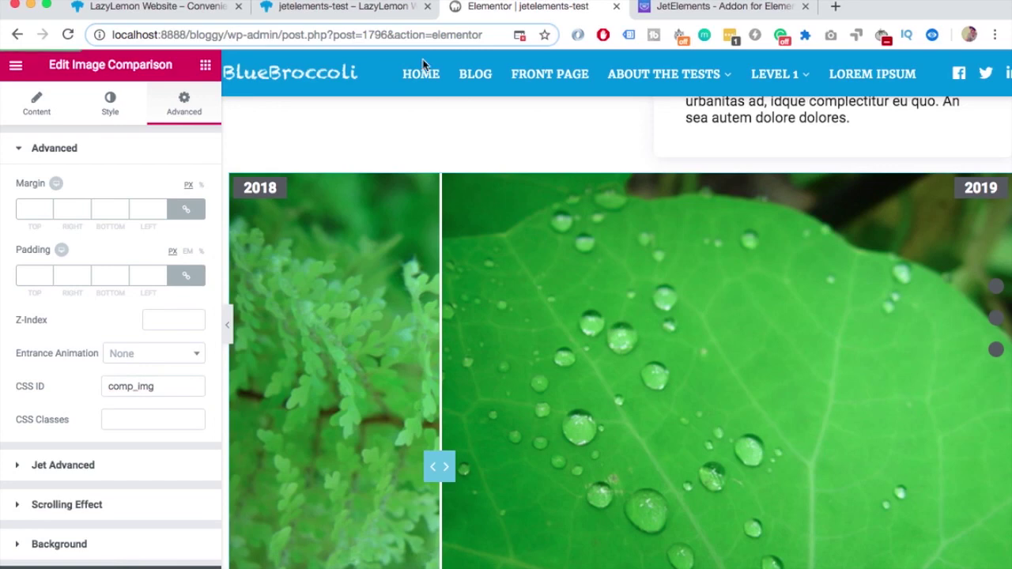
- On the live page, test that the Comparison Img nav dot jumps to the image comparison, then reload
left_click(348, 7)
scroll(441, 210, "down", 5)
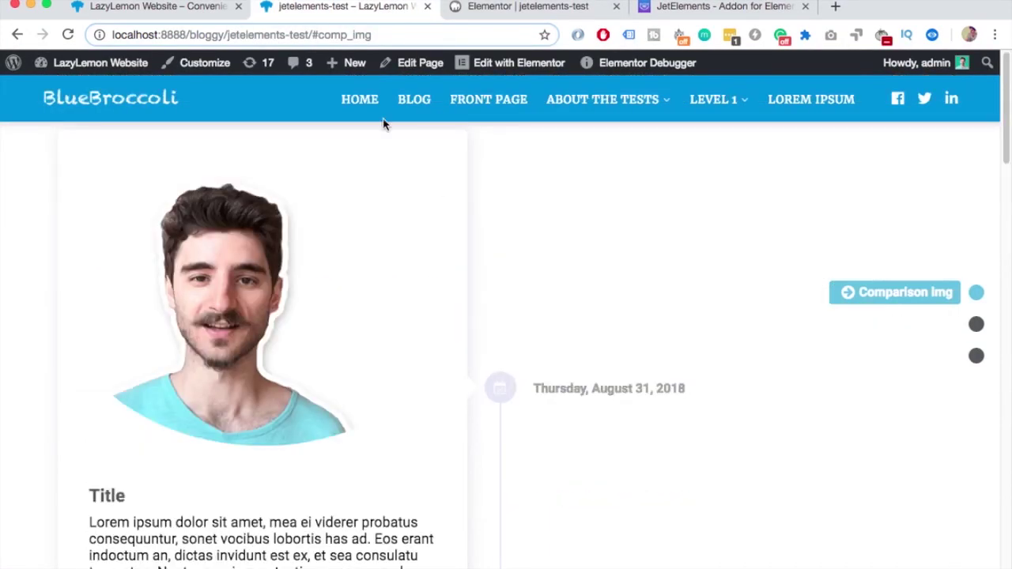
scroll(545, 239, "down", 1)
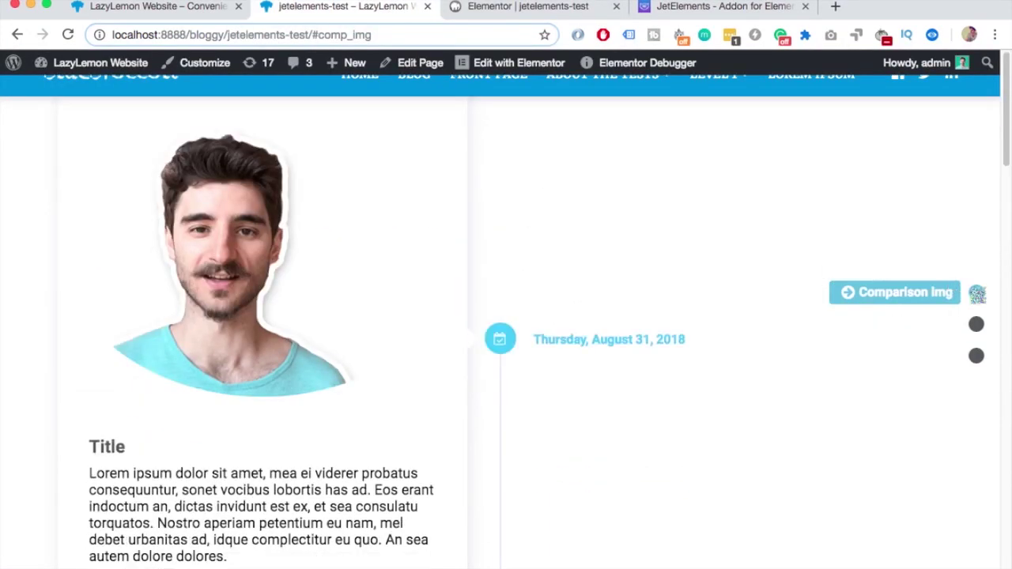
left_click(977, 294)
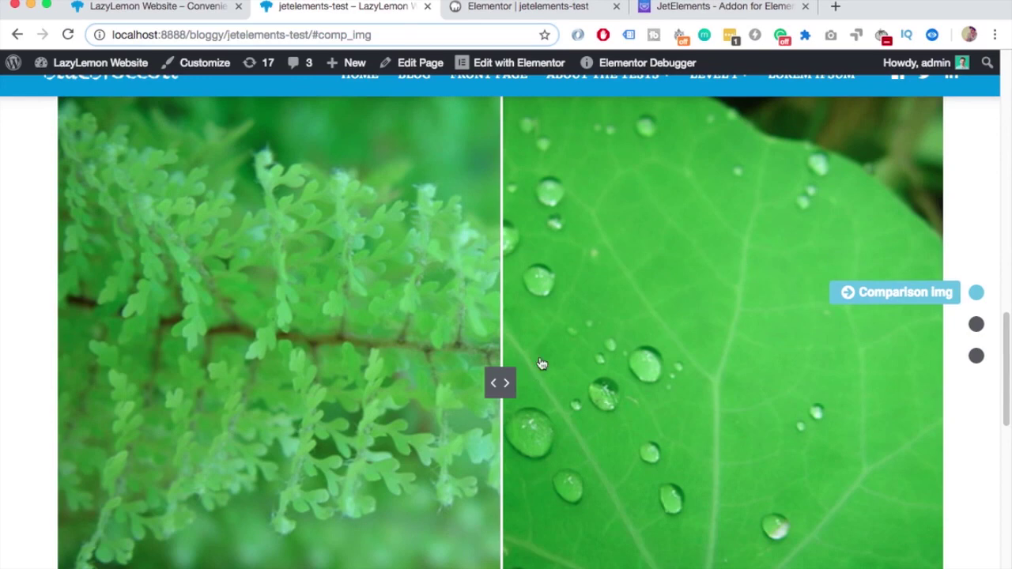
key("super+r")
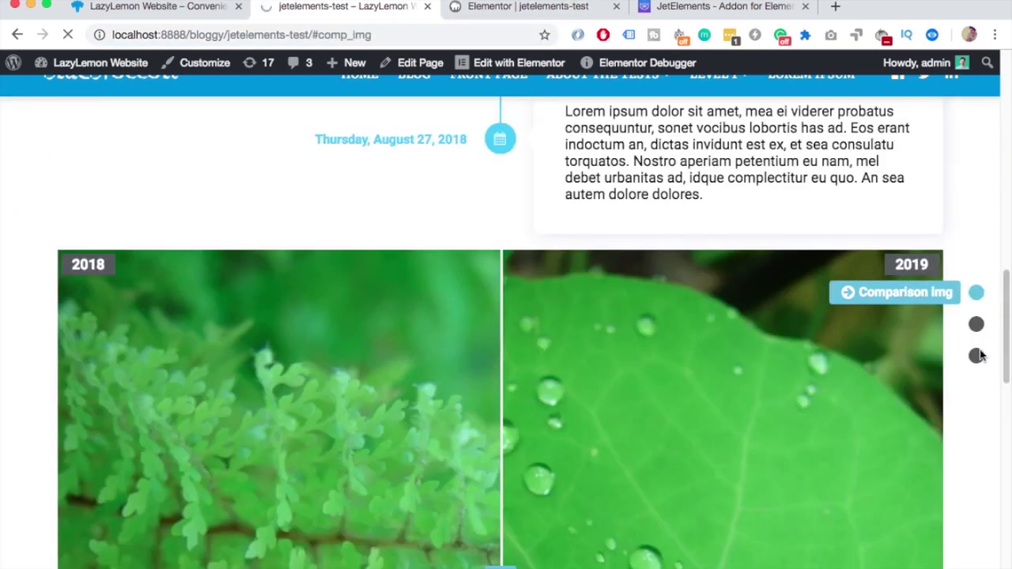
key("super+r")
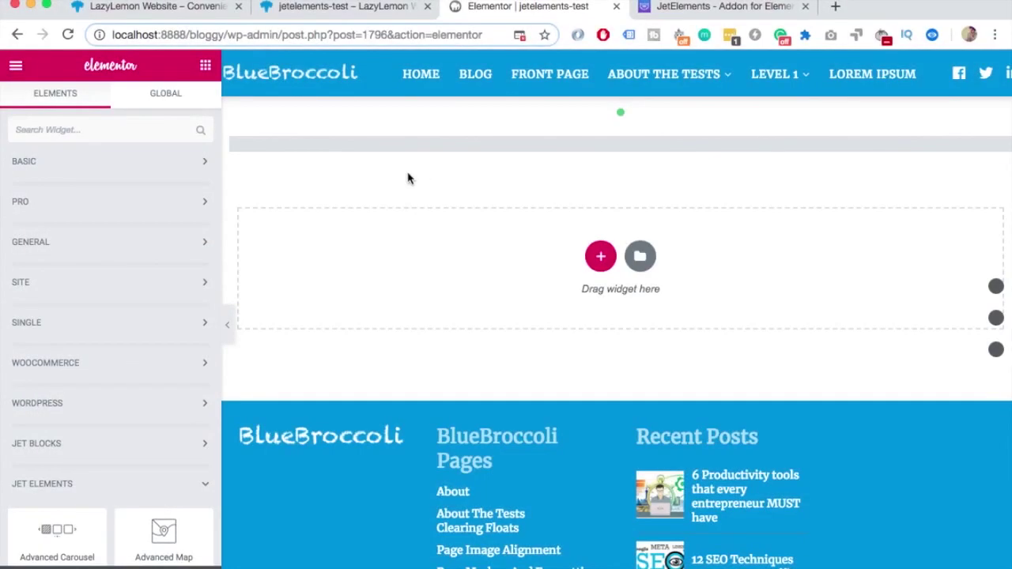
- Add a three-column section and place a Pricing Table widget in its first column
left_click(600, 256)
left_click(577, 296)
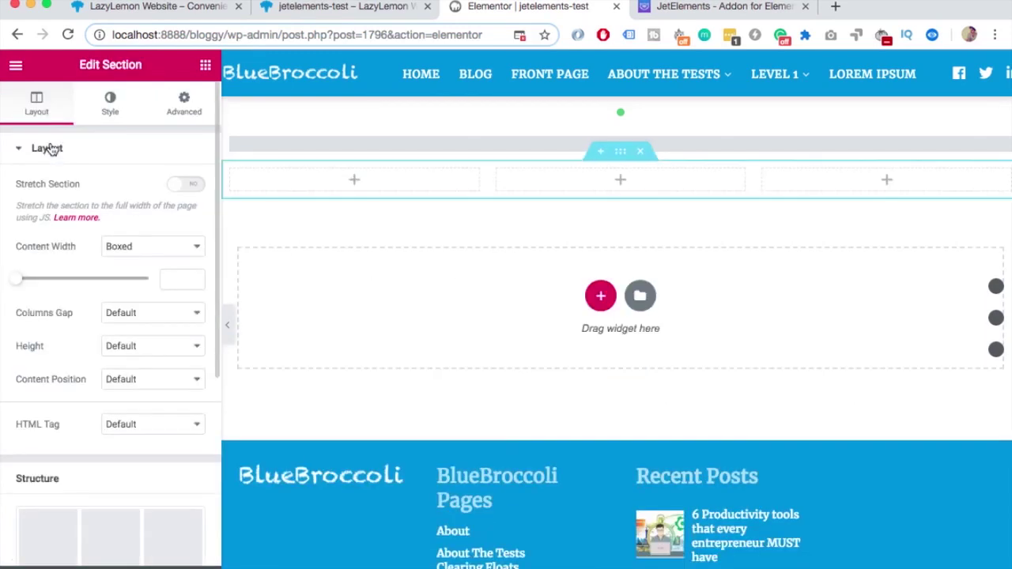
scroll(48, 135, "down", 5)
left_click(205, 65)
scroll(86, 319, "down", 10)
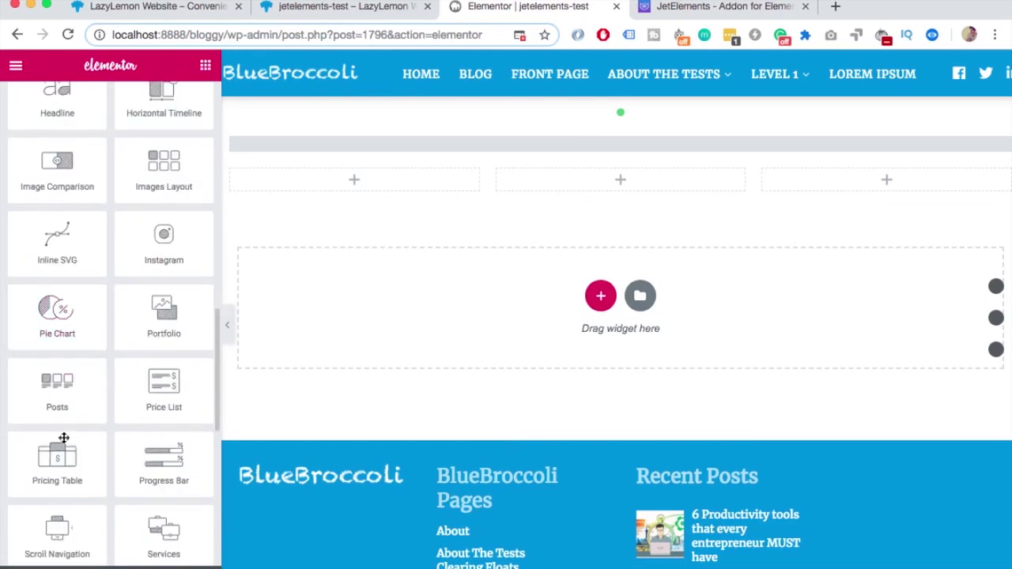
left_click_drag(63, 448, 341, 179)
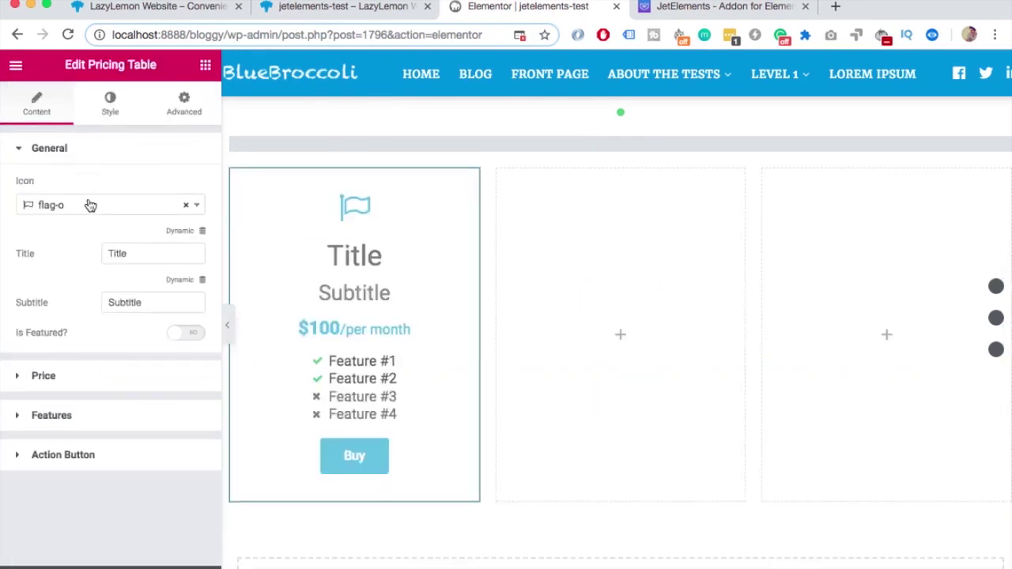
- Remove the pricing table icon, title it Silver, set subtitle 'This is description', and mark it featured
left_click(82, 210)
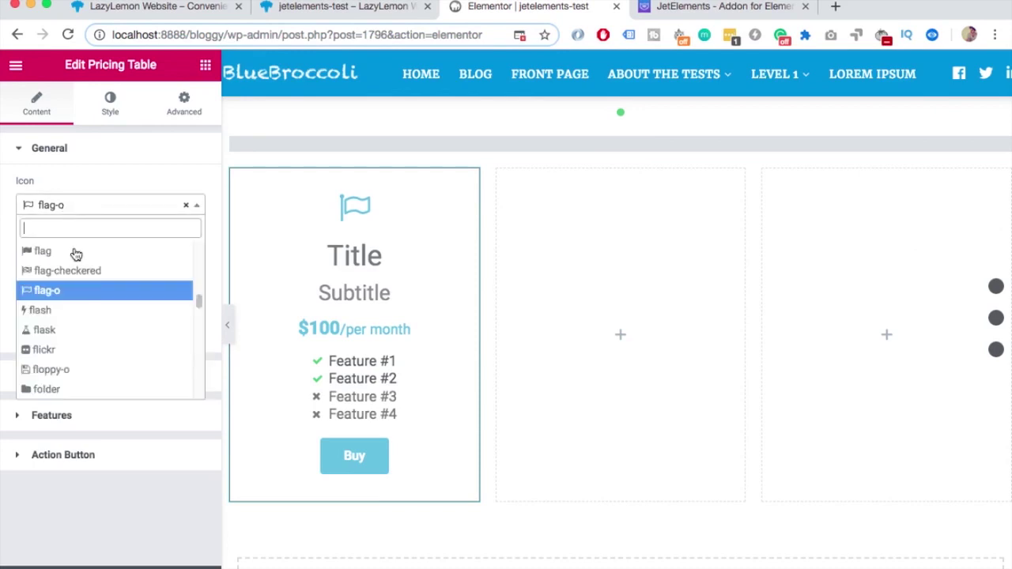
left_click_drag(198, 296, 203, 237)
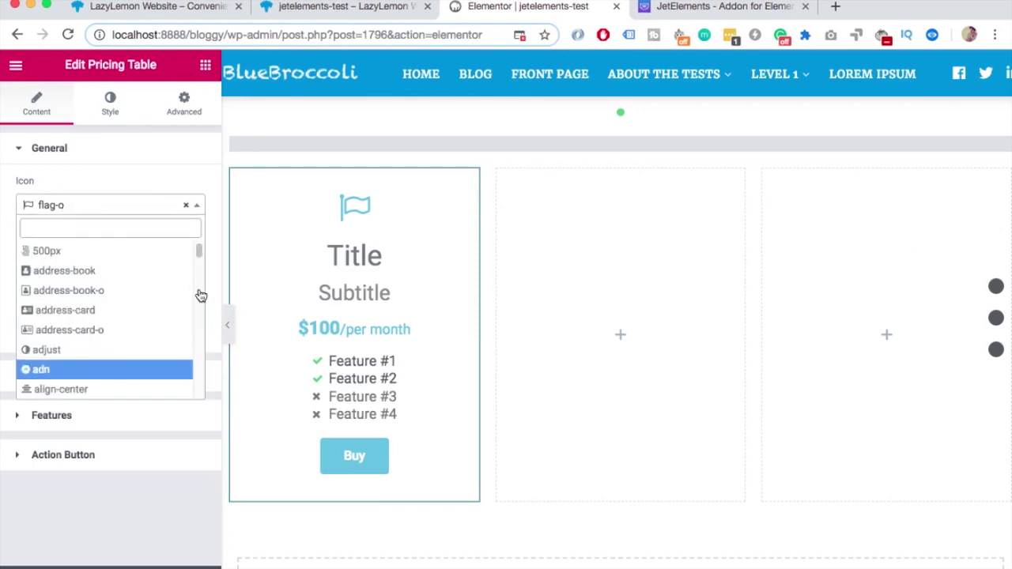
left_click(185, 204)
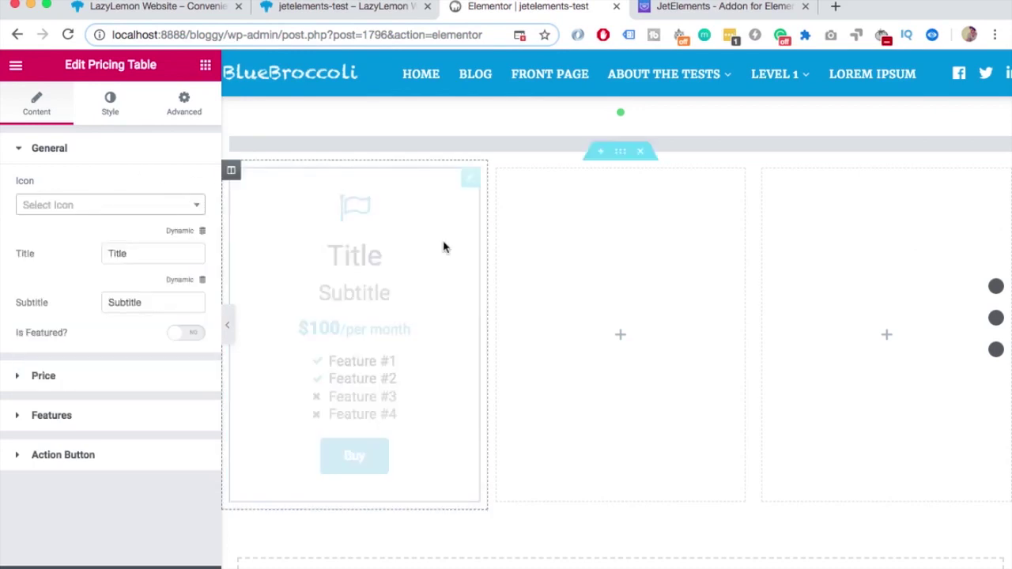
left_click_drag(128, 245, 4, 245)
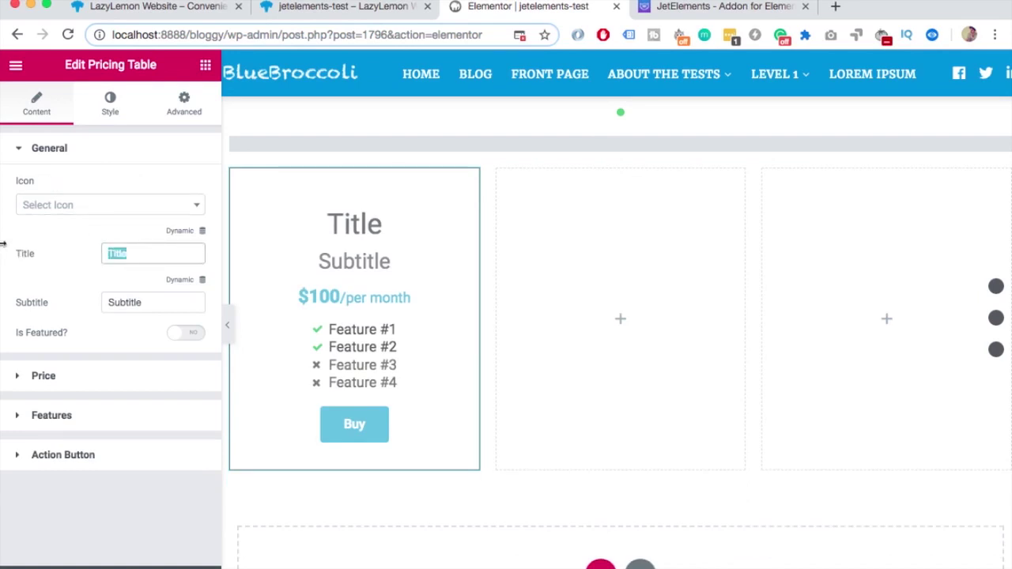
type("Silver")
left_click_drag(142, 301, 12, 306)
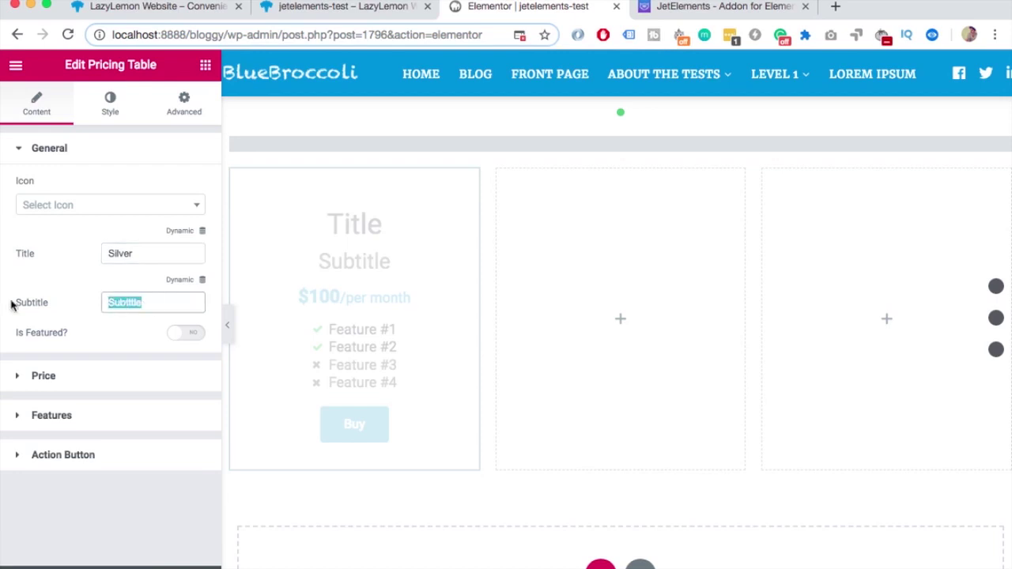
type("D")
left_click(187, 334)
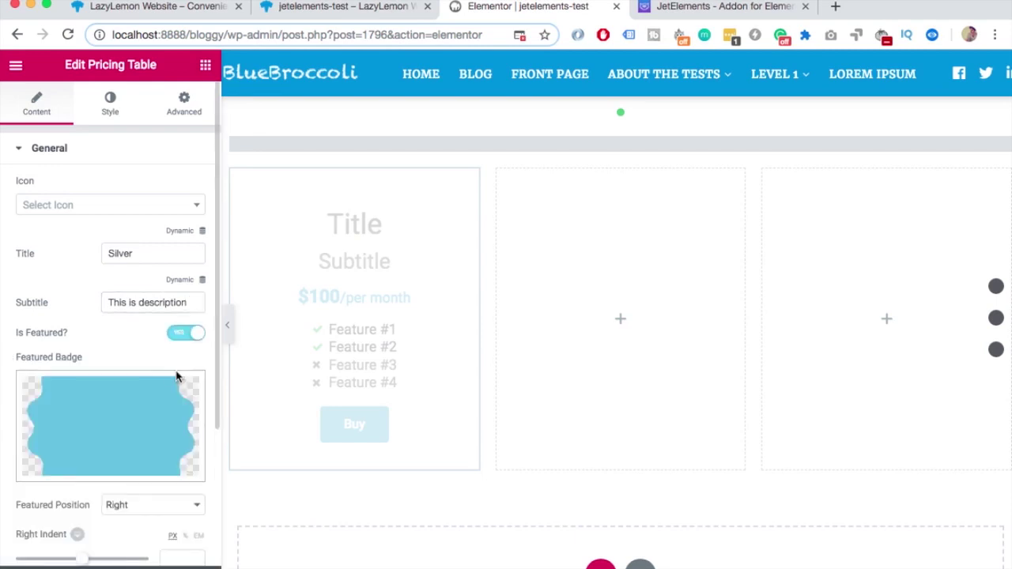
scroll(123, 364, "down", 3)
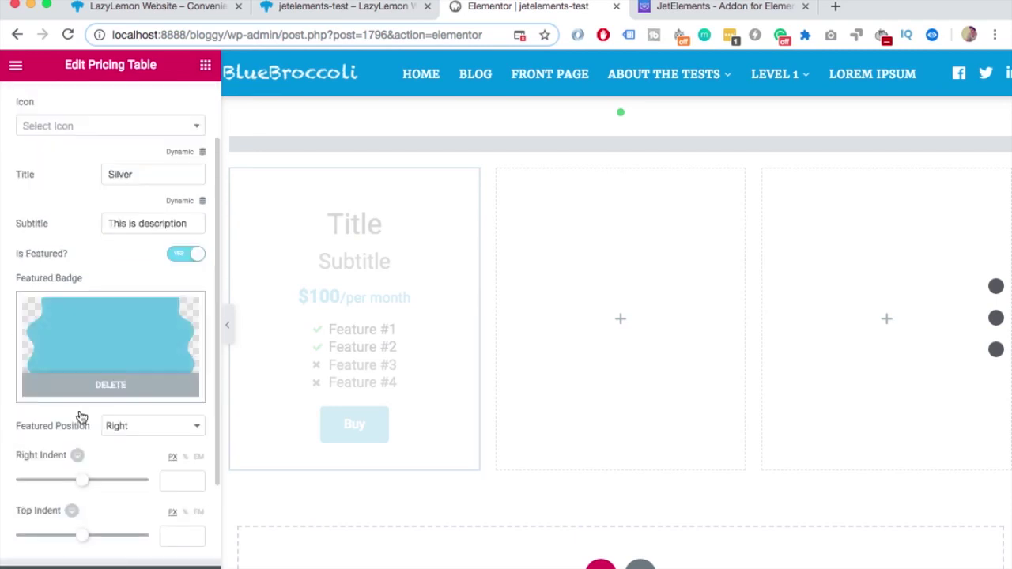
scroll(144, 430, "down", 2)
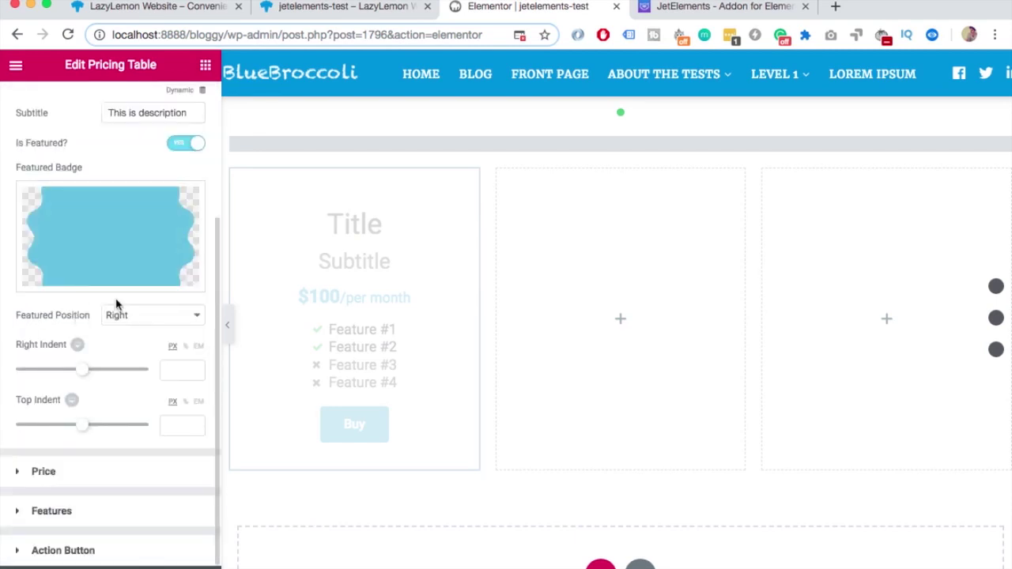
left_click(40, 471)
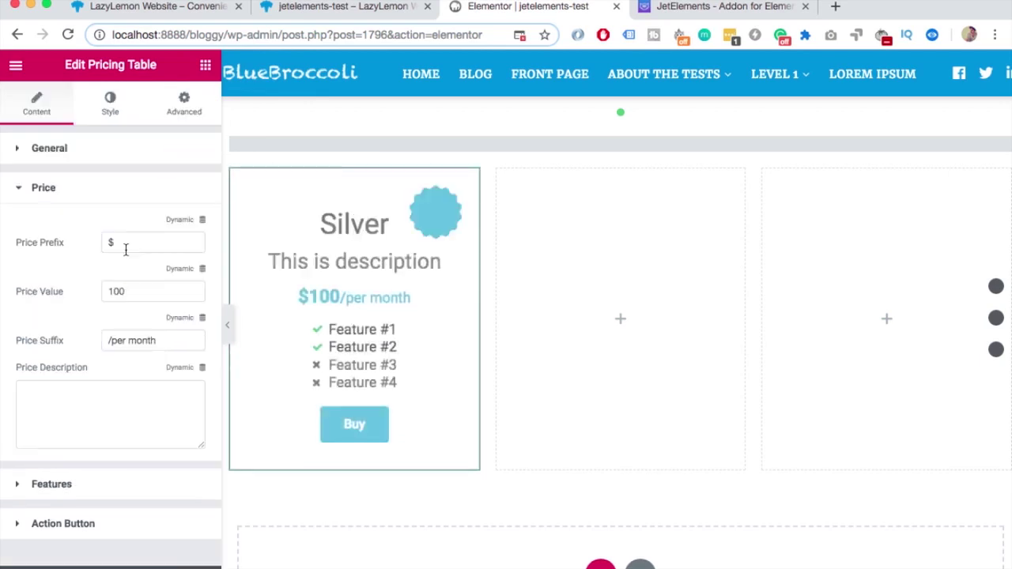
- Set the Silver plan price to 49.99 with the description 'Another description'
left_click(129, 238)
left_click(43, 293)
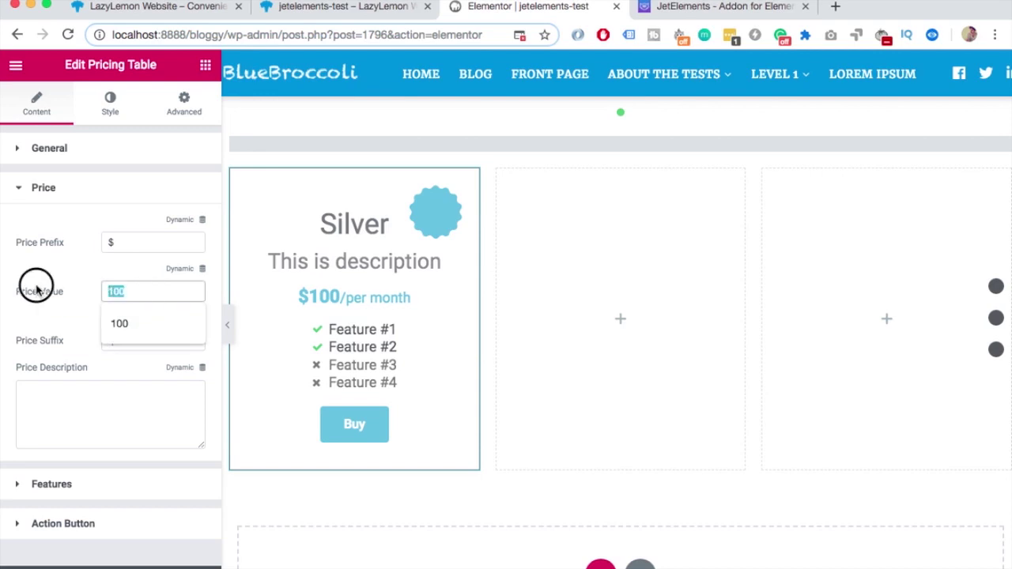
type("5")
key("BackSpace")
type("9.99")
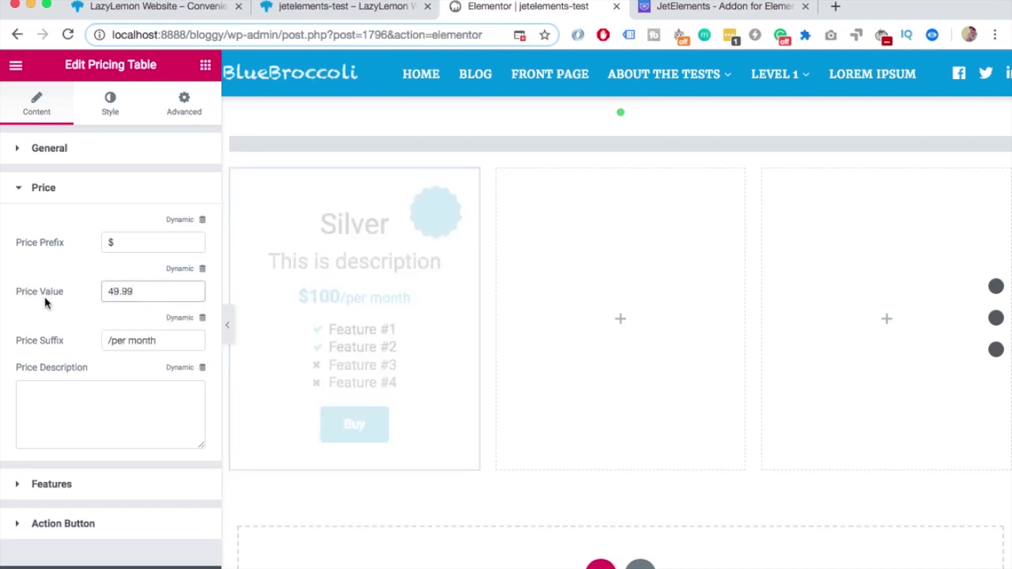
left_click(45, 296)
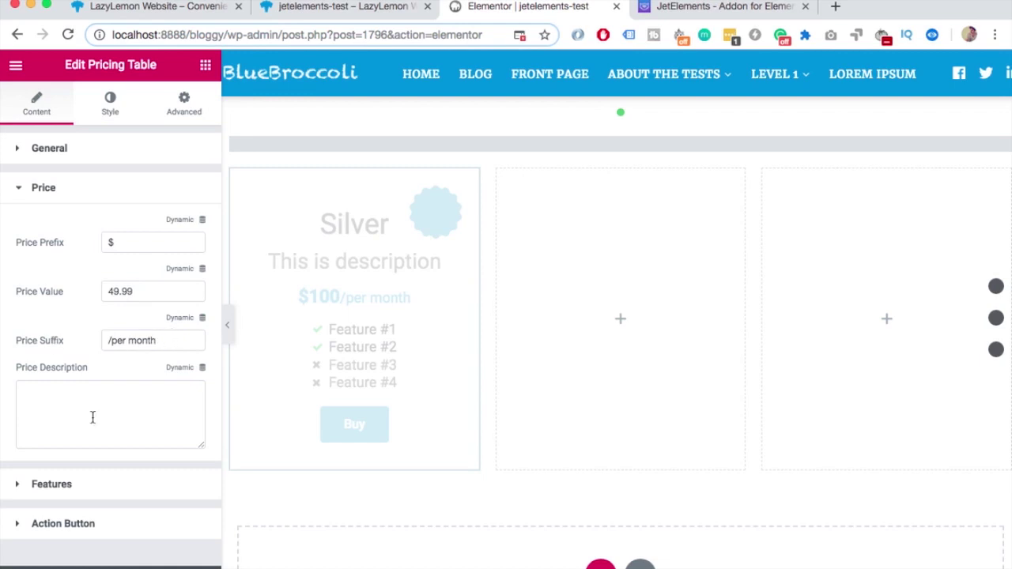
left_click(87, 417)
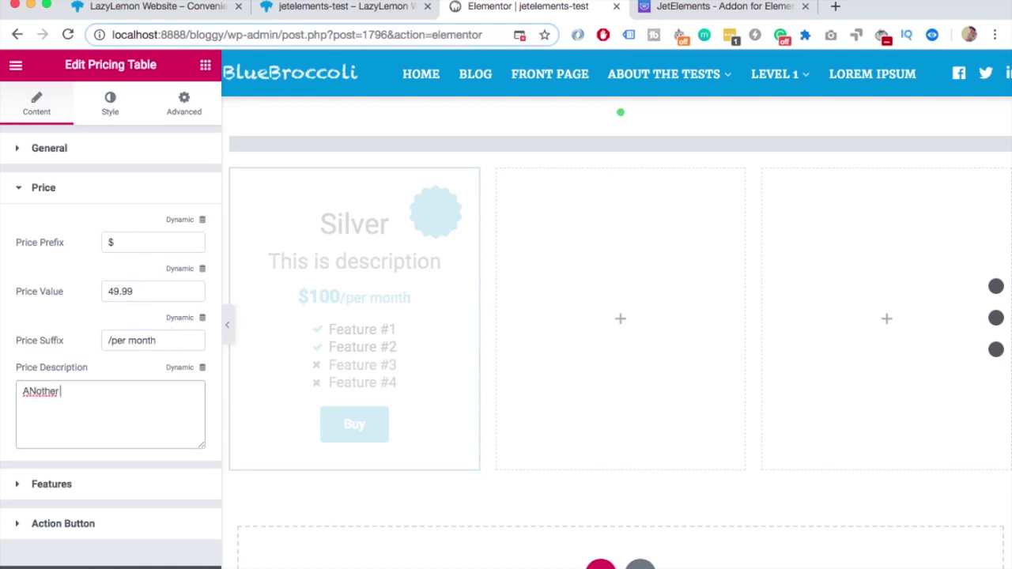
key("BackSpace")
type("n")
- Rename Feature #1 to SEO, keeping it marked as included
left_click(40, 487)
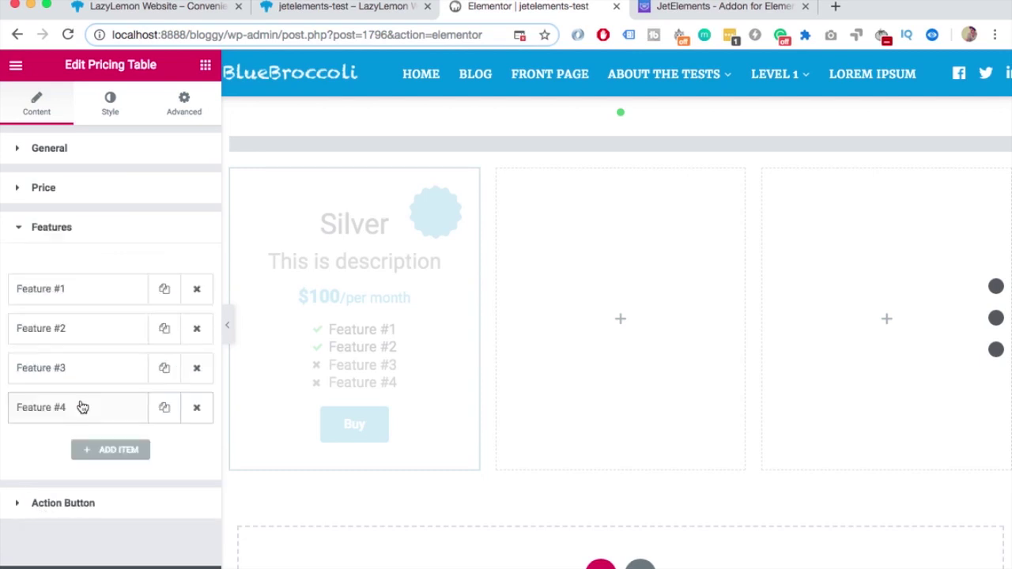
left_click(50, 288)
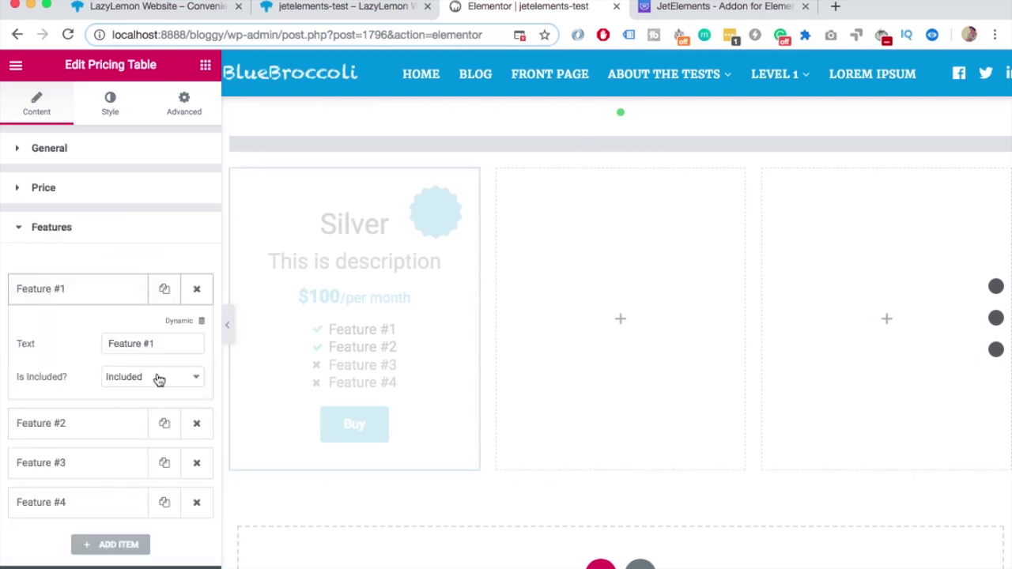
left_click(133, 383)
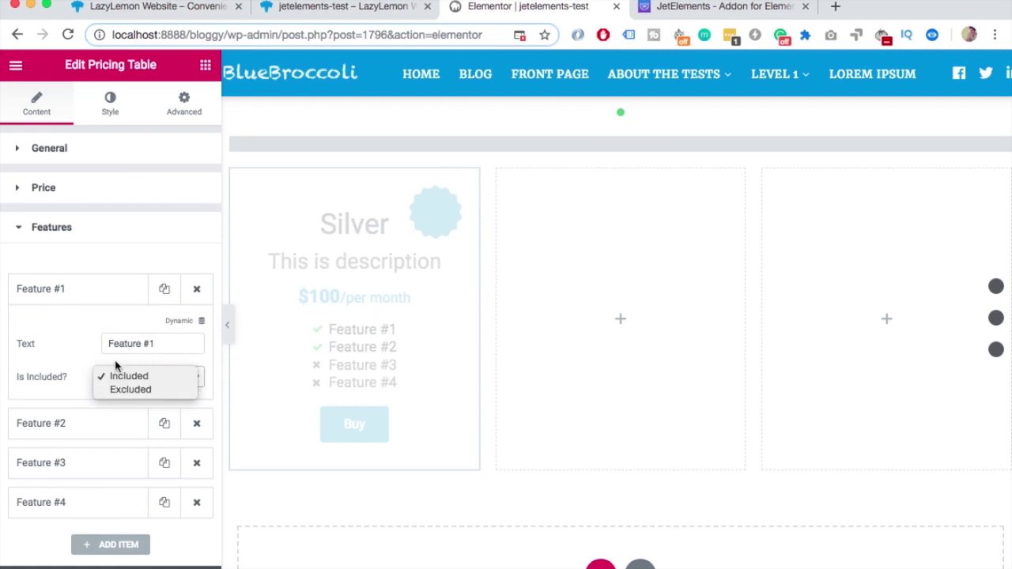
left_click(131, 376)
left_click_drag(175, 351, 91, 346)
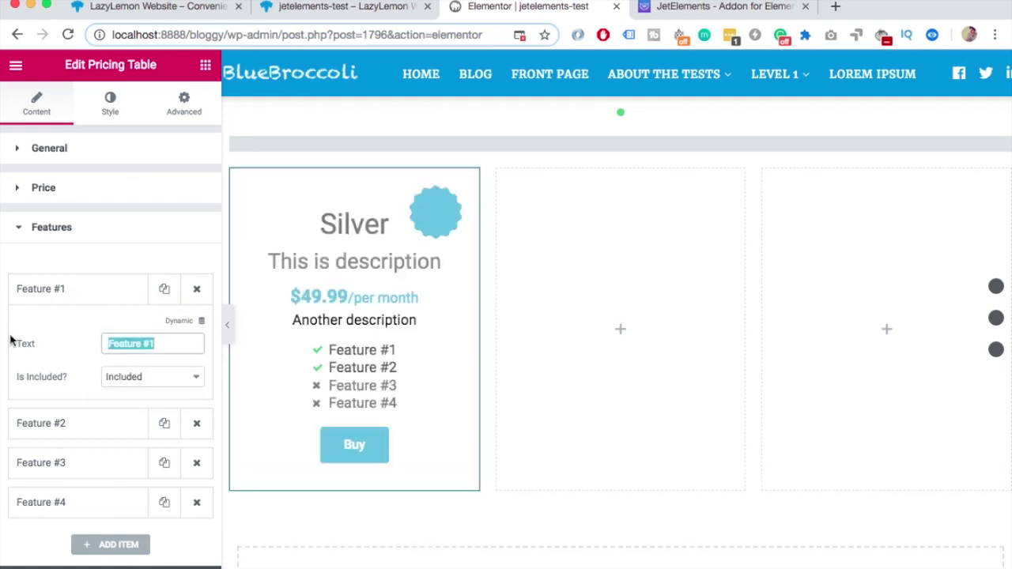
type("SEO")
left_click(87, 239)
- Change the action button text to 'Learn more'
left_click(49, 269)
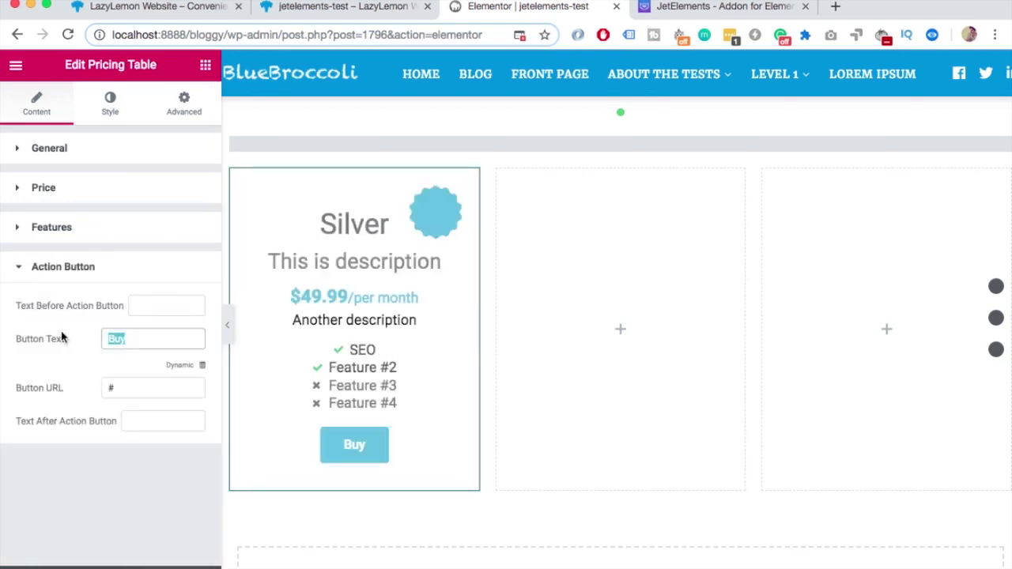
type("Learn more")
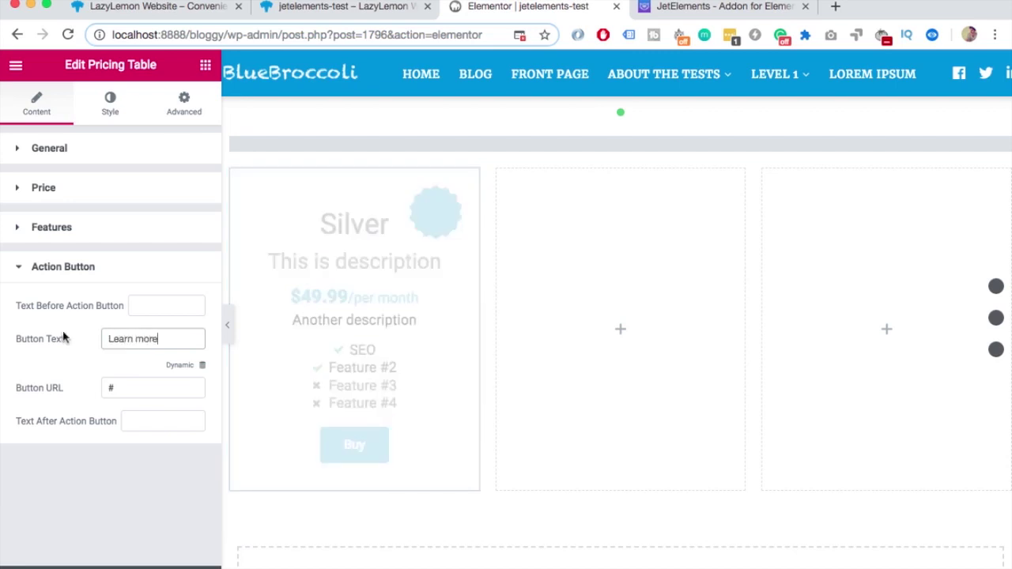
left_click(37, 107)
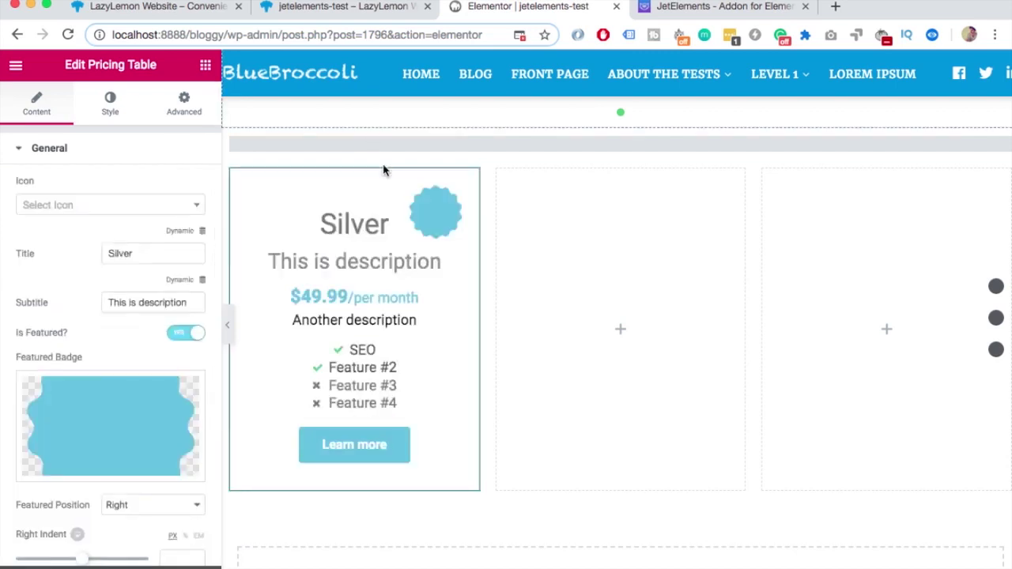
- Copy the Silver pricing table and paste it into the middle and right columns
right_click(385, 180)
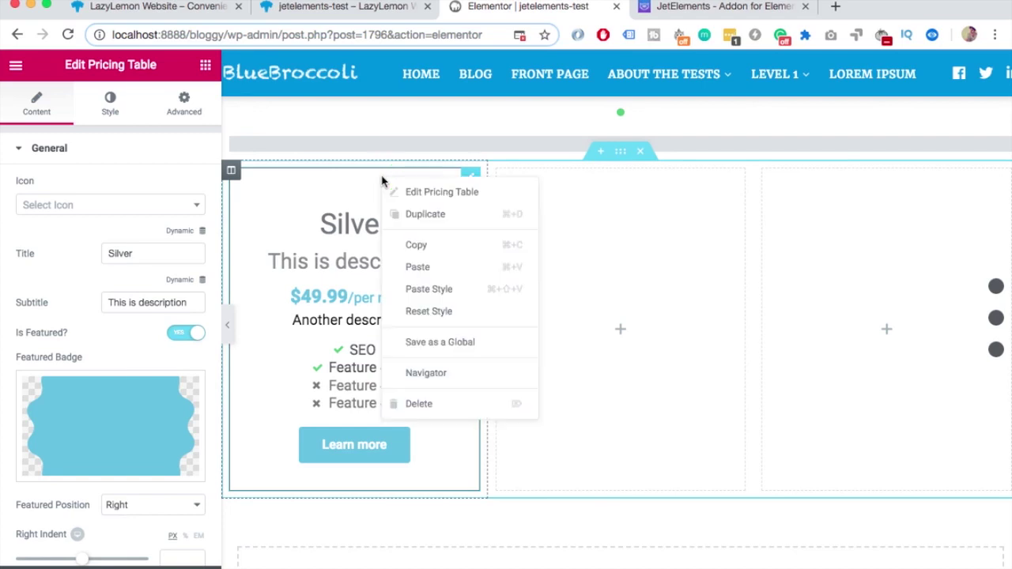
left_click(467, 246)
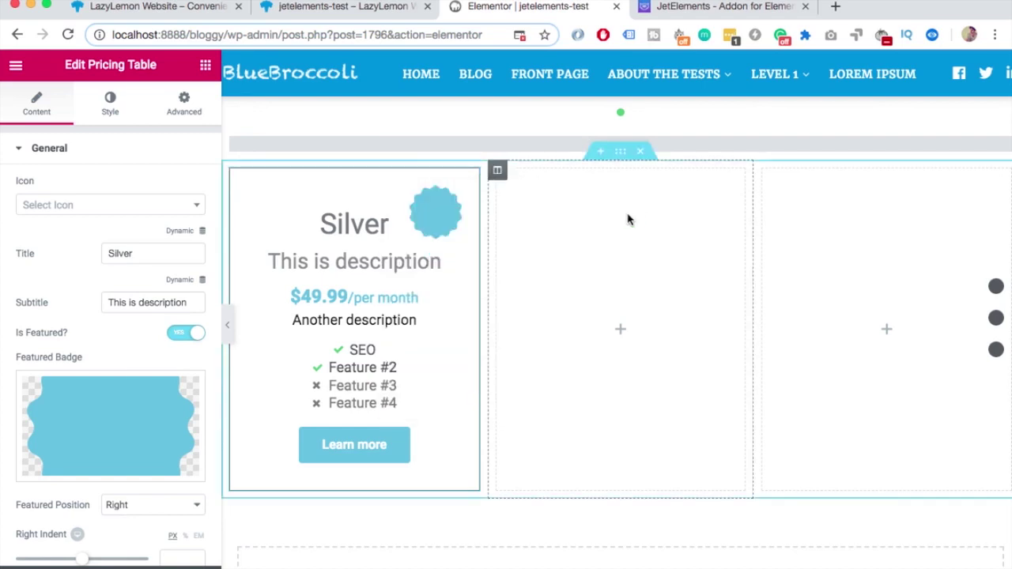
right_click(626, 217)
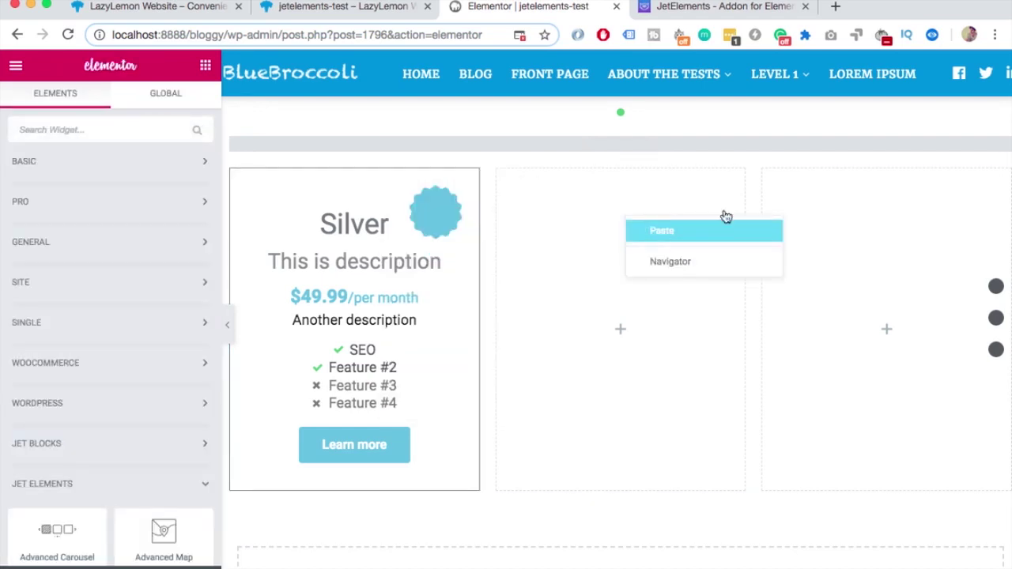
left_click(778, 230)
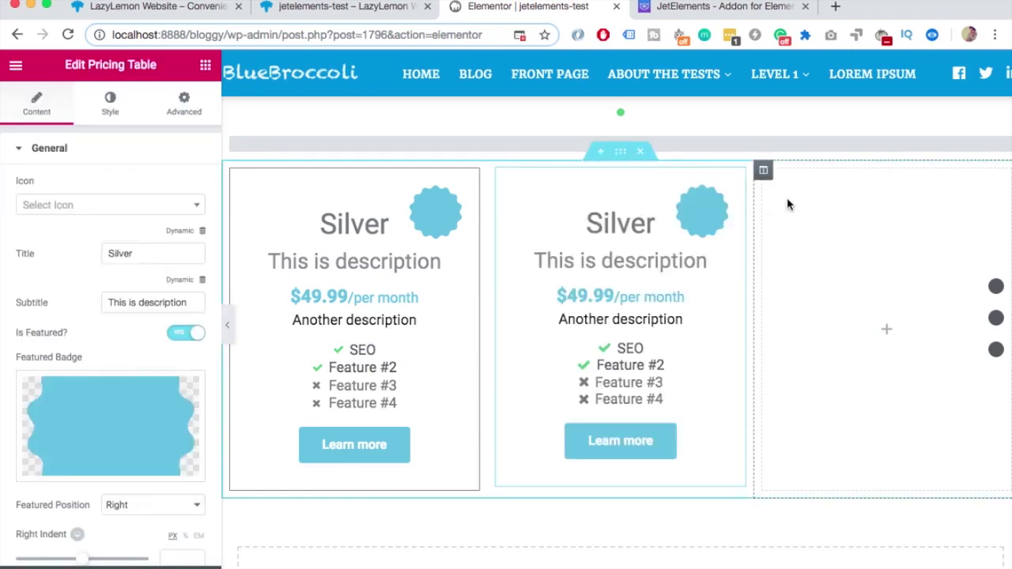
right_click(836, 217)
left_click(868, 228)
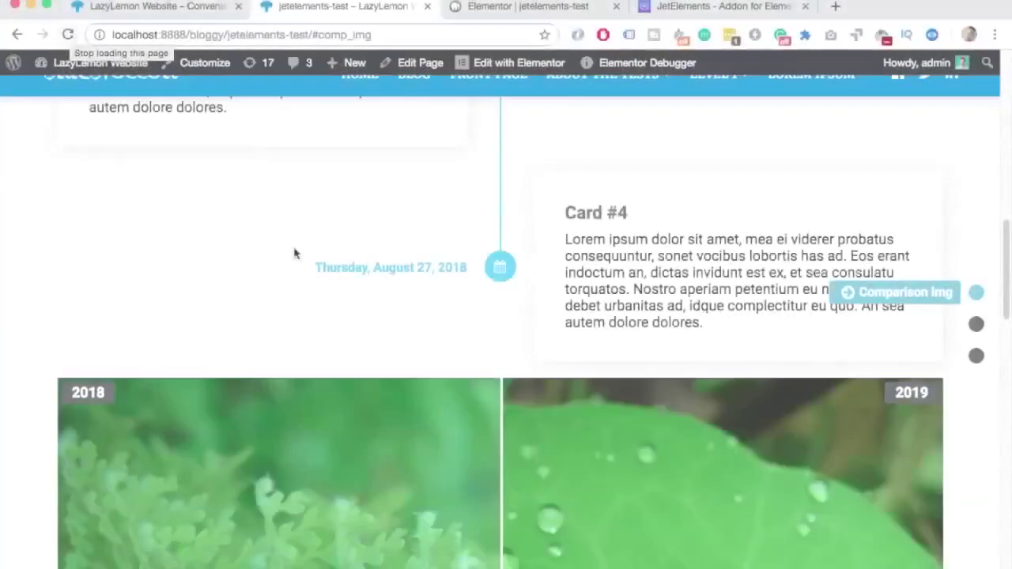
- Scroll the live test page down to the three Silver pricing tables
scroll(293, 253, "down", 3)
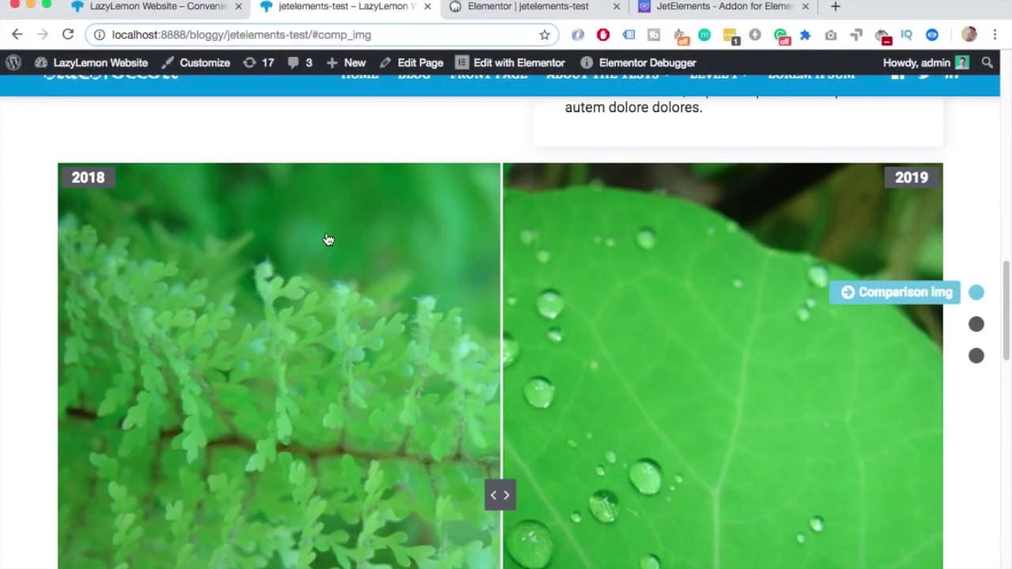
scroll(300, 158, "down", 5)
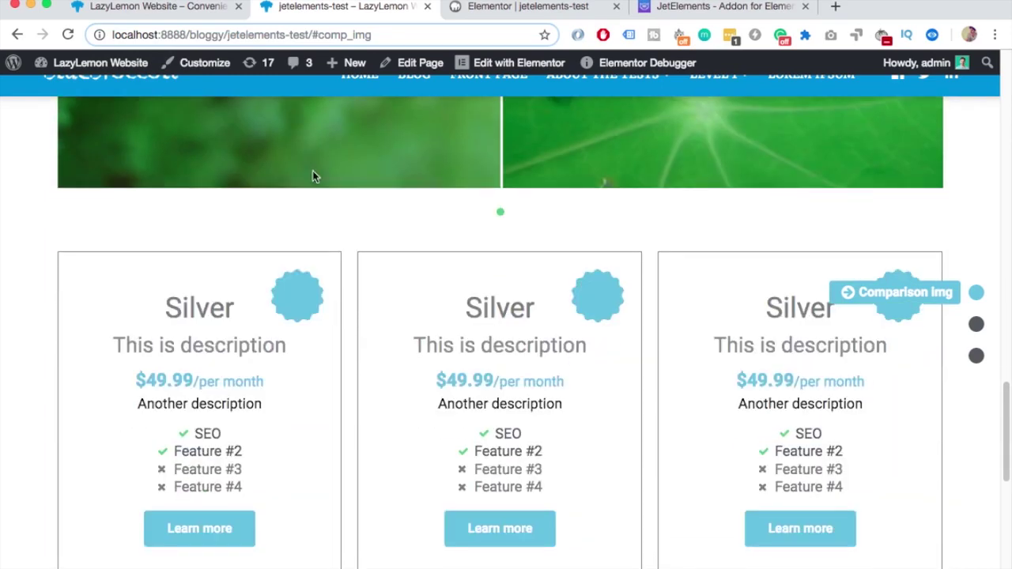
scroll(311, 174, "down", 1)
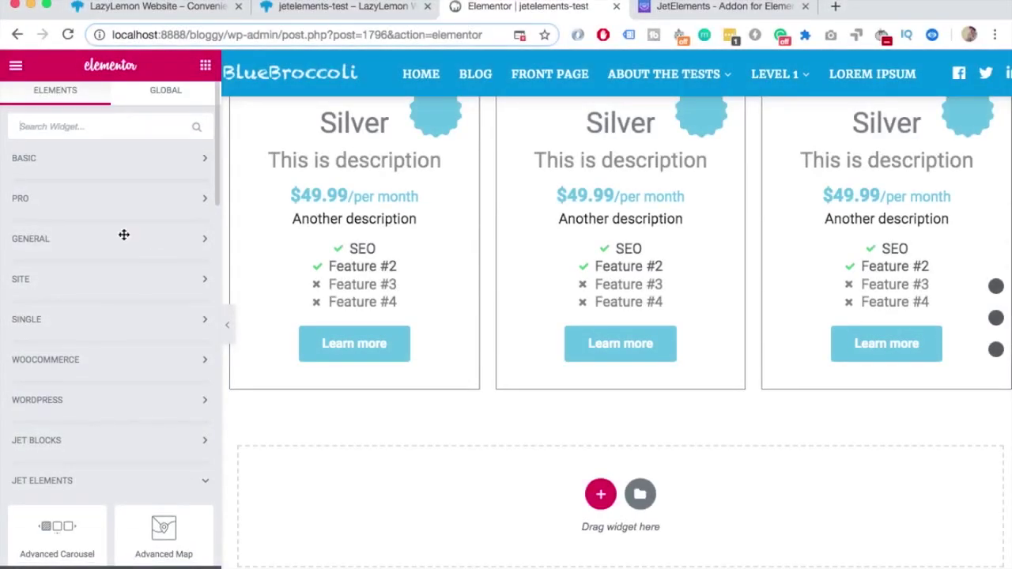
- Drag the JetElements Testimonials widget into the empty section below the pricing tables
scroll(79, 268, "down", 10)
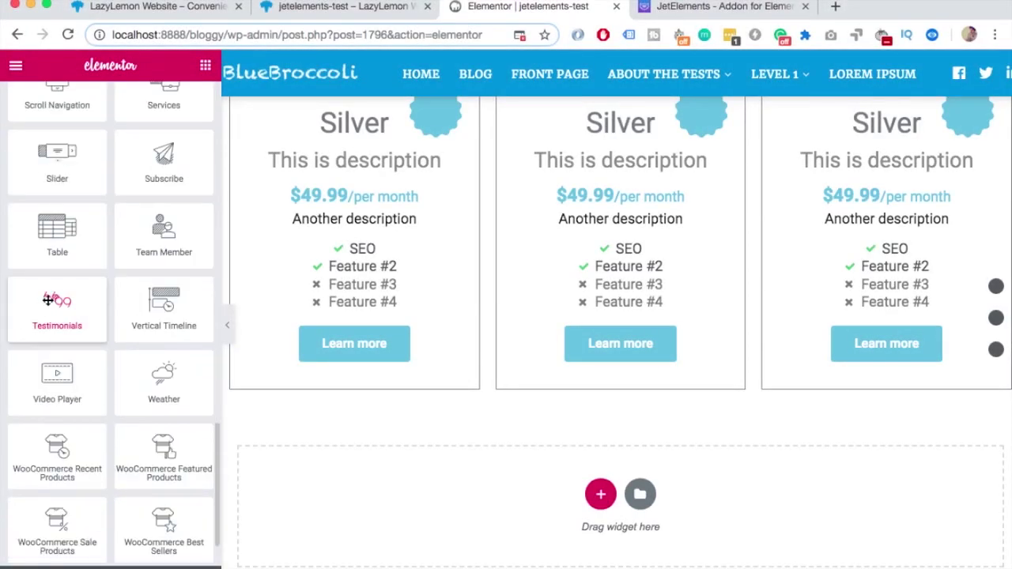
left_click_drag(47, 300, 568, 481)
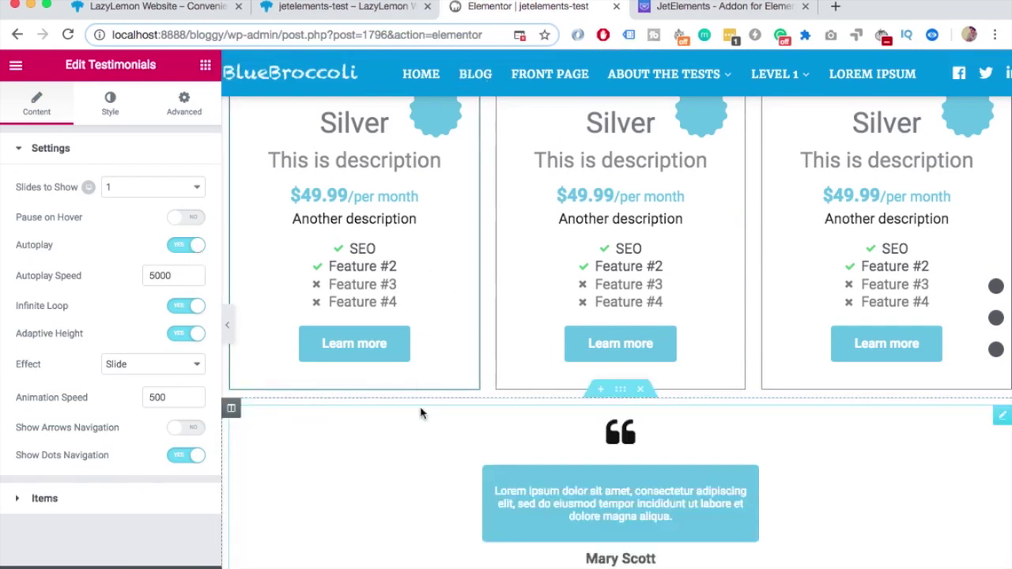
scroll(418, 411, "down", 3)
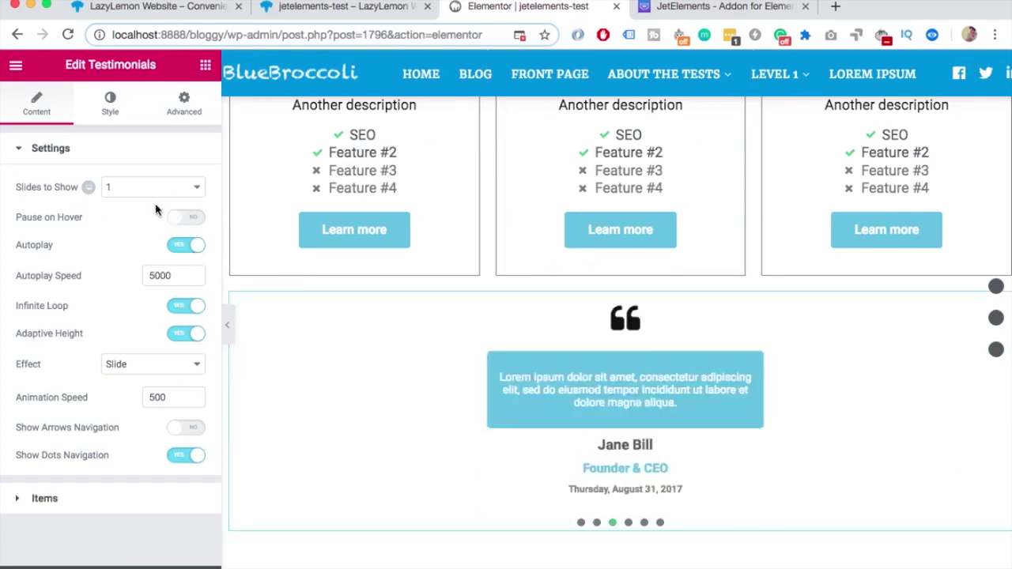
- Turn testimonial autoplay off and set Item #1's image to the man's portrait from the Media Library
left_click(187, 242)
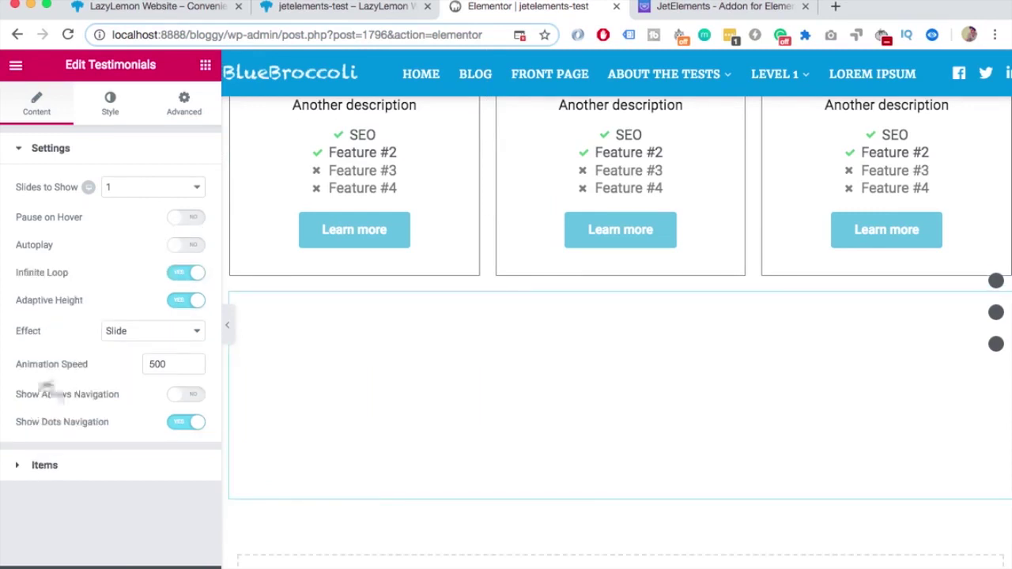
left_click(40, 465)
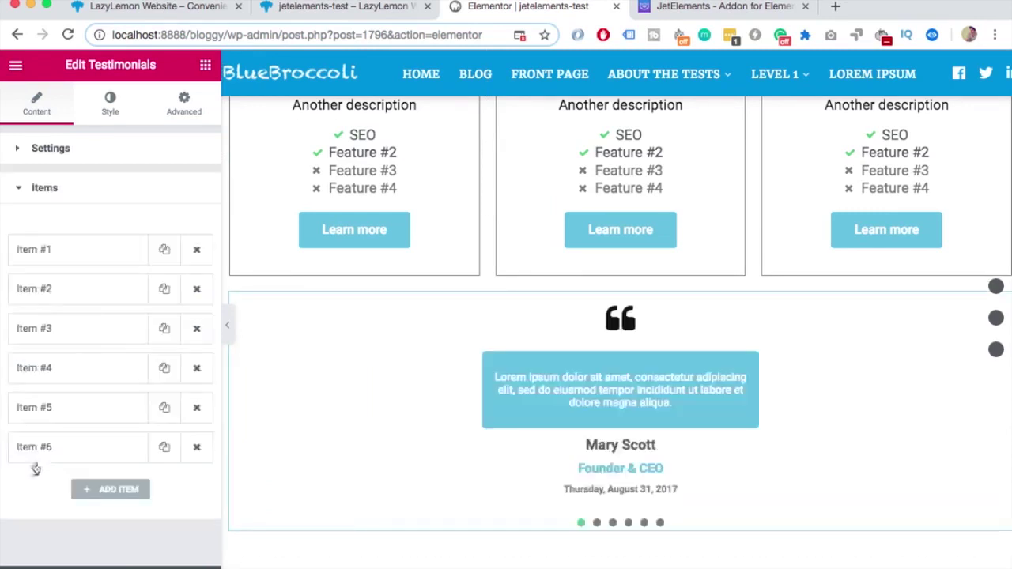
left_click(48, 255)
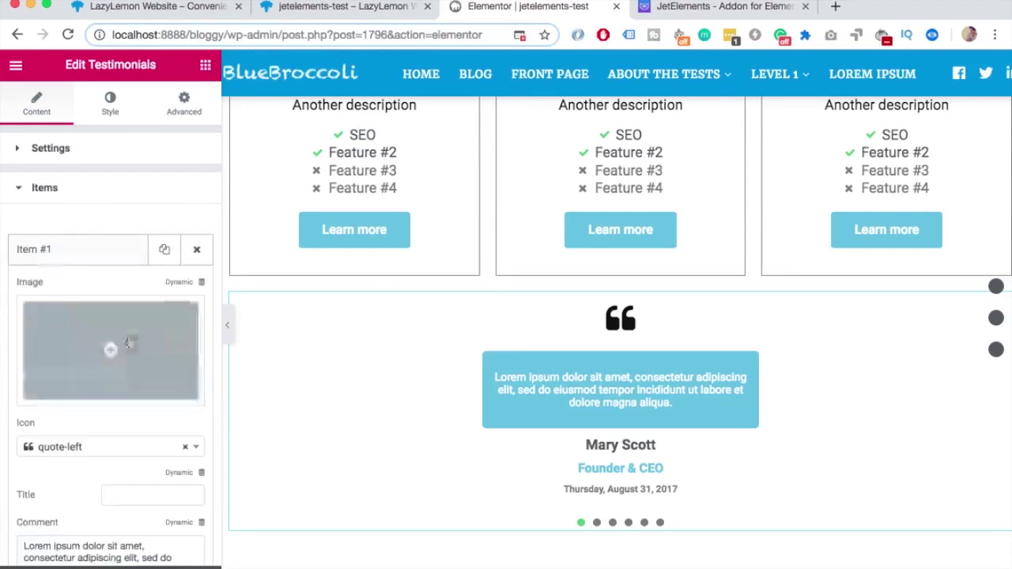
left_click(70, 347)
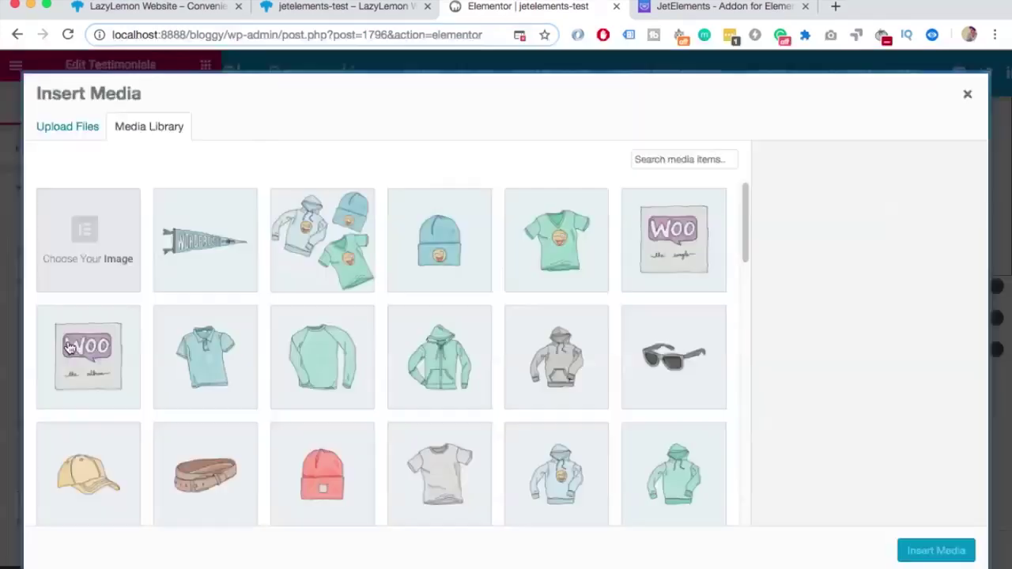
scroll(623, 340, "down", 3)
left_click(643, 311)
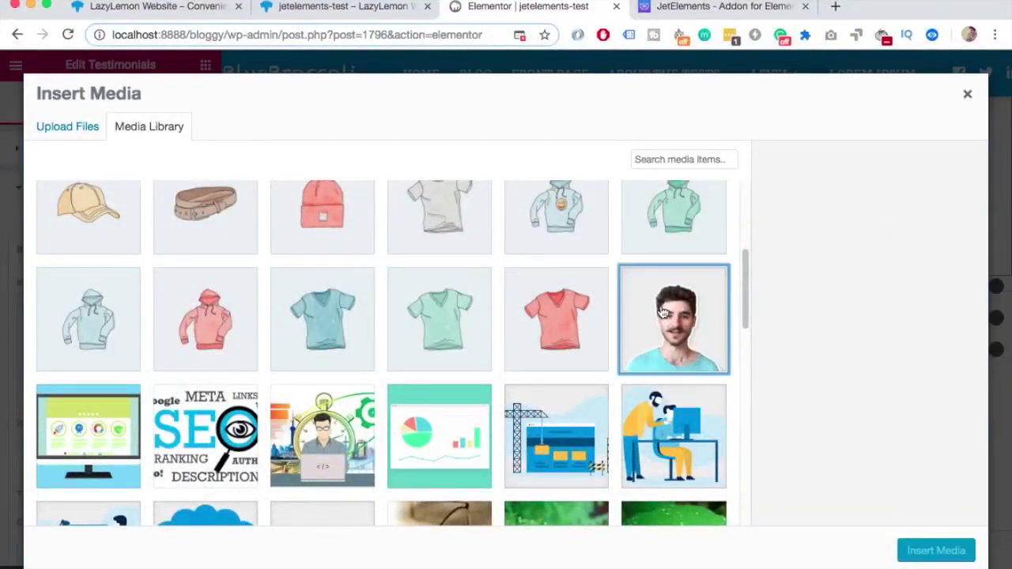
left_click(941, 552)
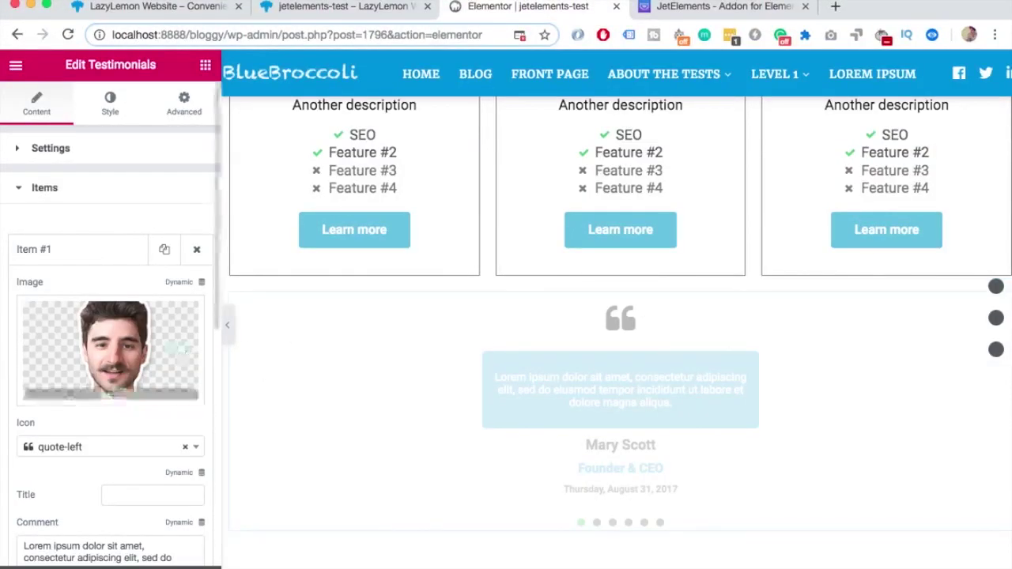
scroll(94, 293, "down", 3)
- Clear the first testimonial's Date field
scroll(95, 292, "down", 2)
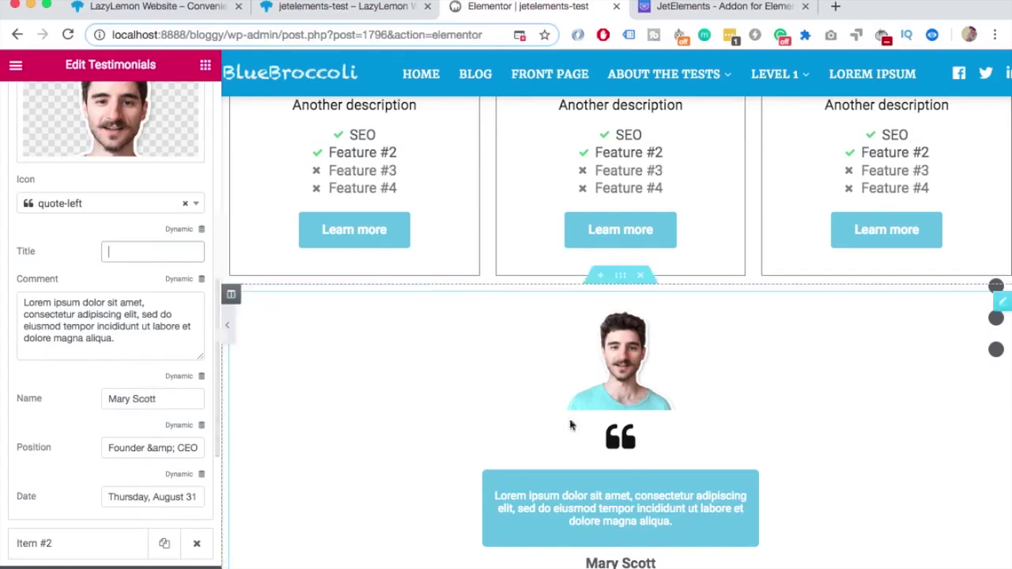
scroll(571, 422, "down", 2)
scroll(88, 441, "down", 1)
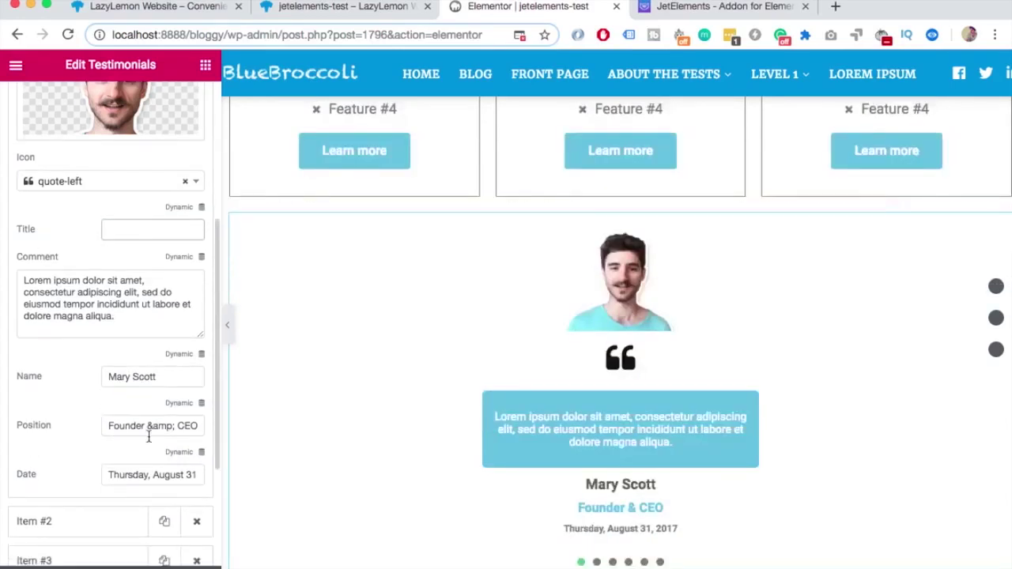
left_click(108, 476)
key("shift+alt+Right")
key("shift+alt+Right")
key("shift+alt+Right")
key("Delete")
key("shift+alt+Right")
key("Delete")
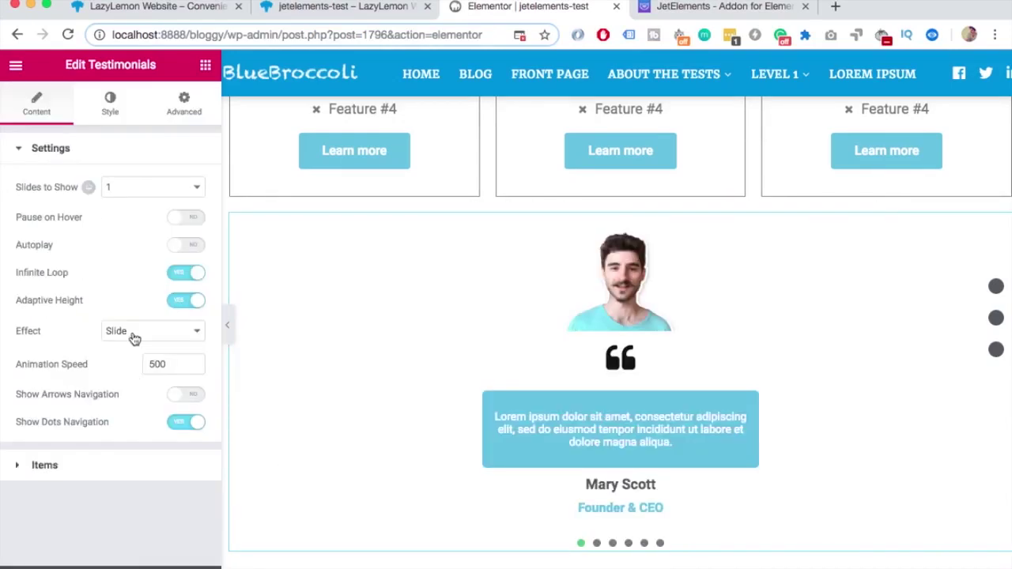
- Set the slider effect to Fade and turn on arrow navigation
left_click(134, 332)
left_click(119, 343)
left_click(186, 397)
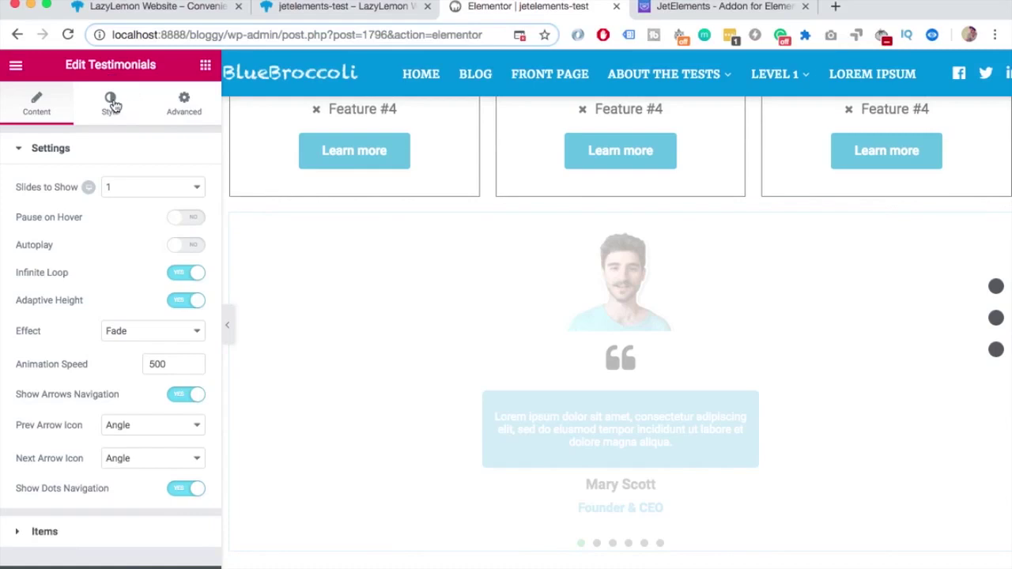
- Set the testimonial image border radius to 50% in the Style settings
left_click(633, 298)
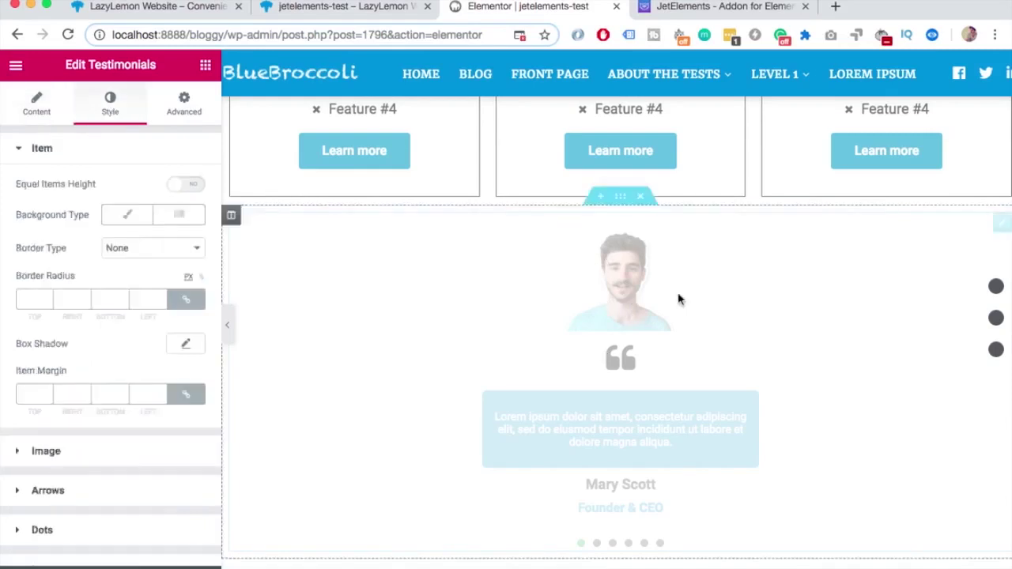
left_click(45, 451)
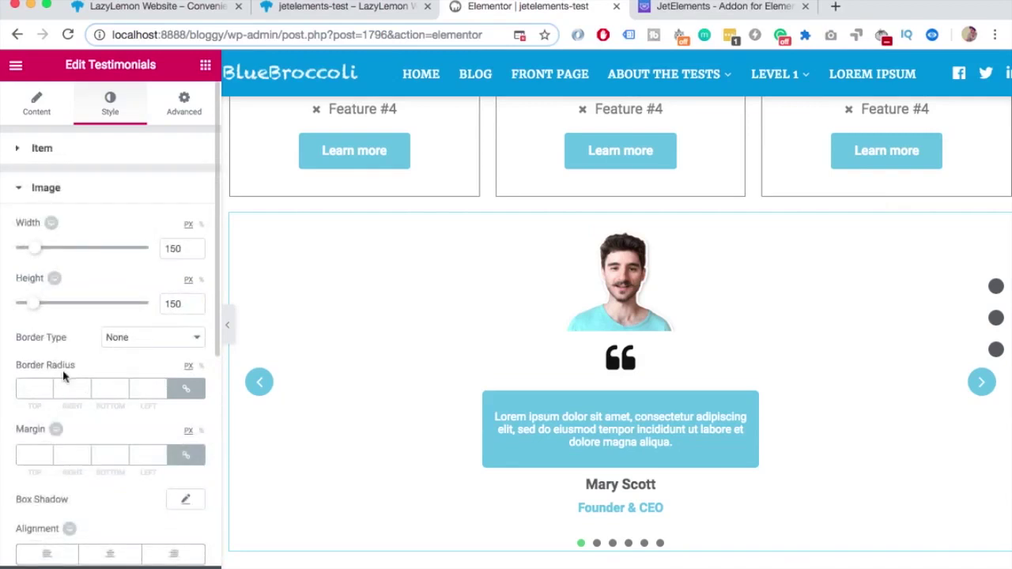
left_click(201, 365)
type("50")
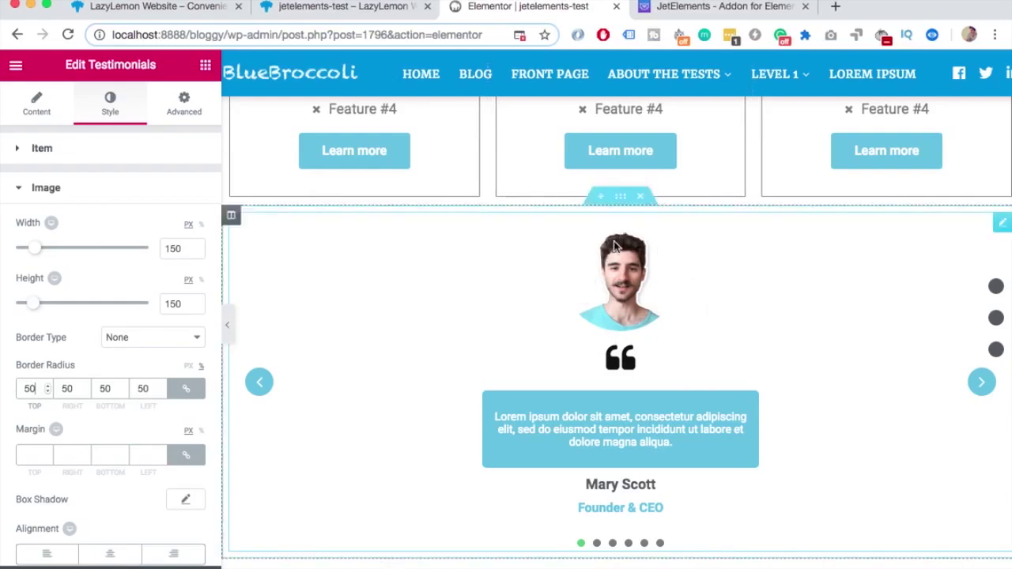
scroll(542, 275, "down", 1)
scroll(521, 274, "down", 2)
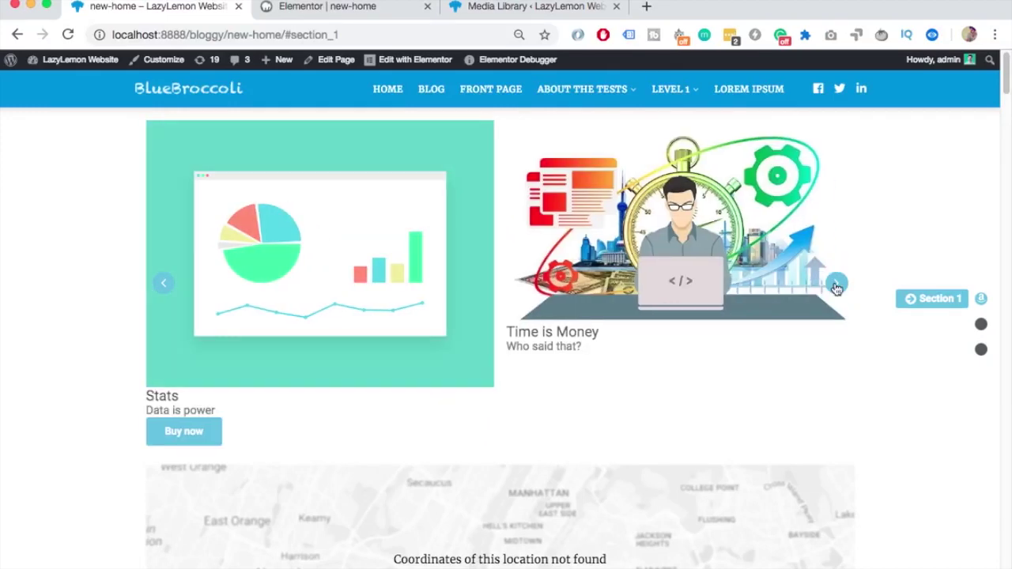
- Step the image carousel forward and back, then select and deselect the animated headline
left_click(836, 286)
left_click(163, 283)
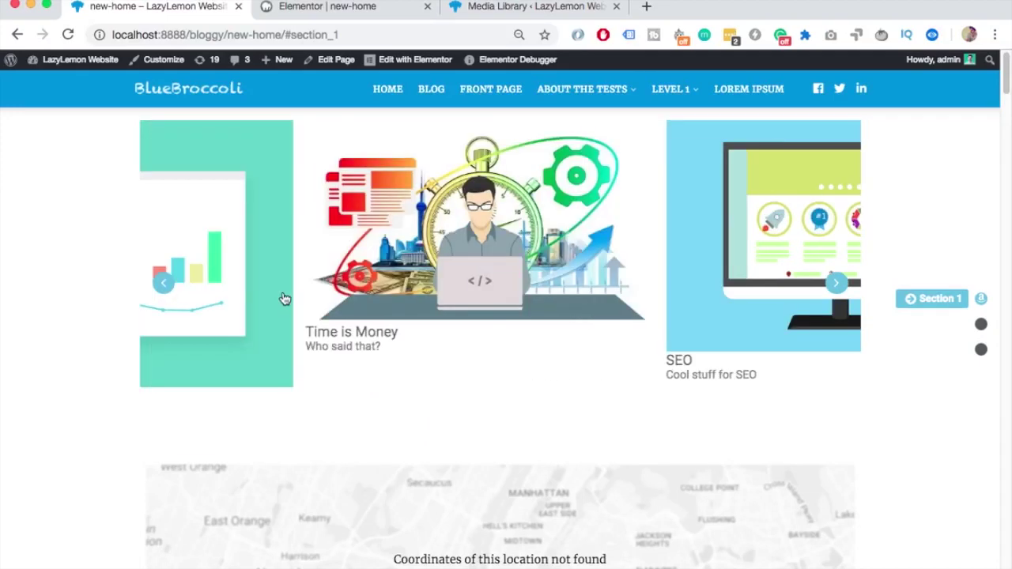
scroll(391, 300, "down", 5)
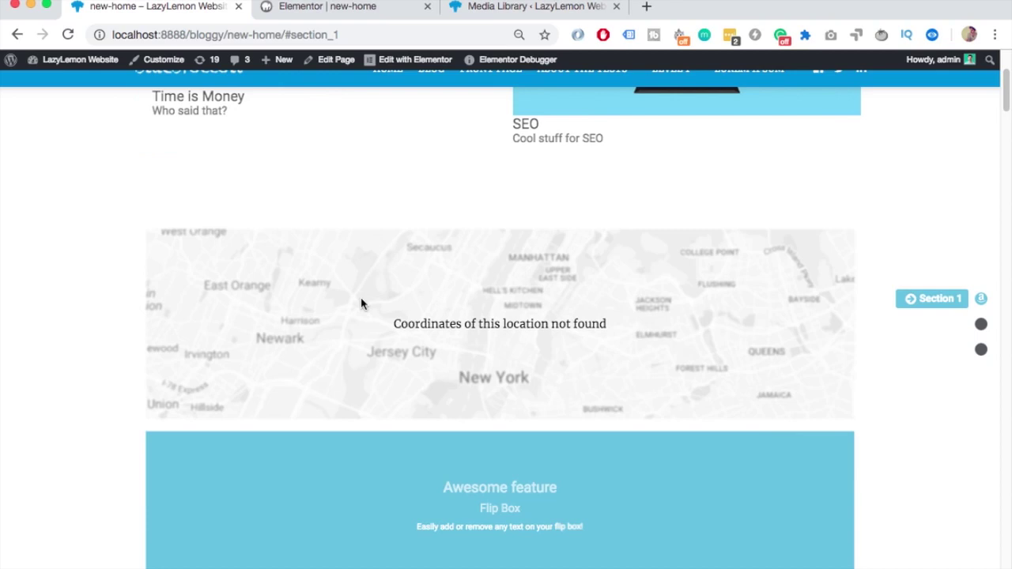
scroll(361, 300, "down", 5)
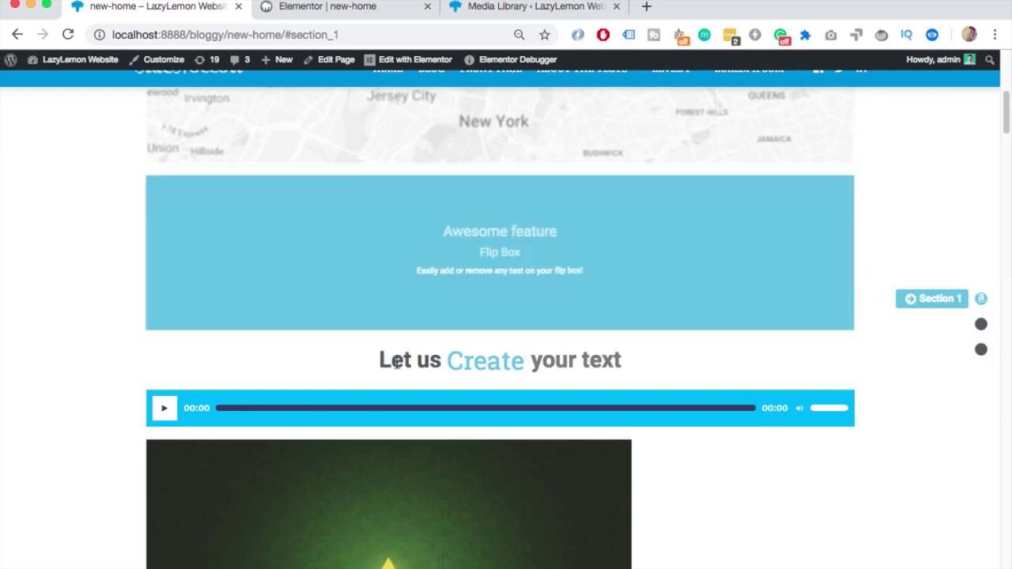
scroll(406, 340, "down", 1)
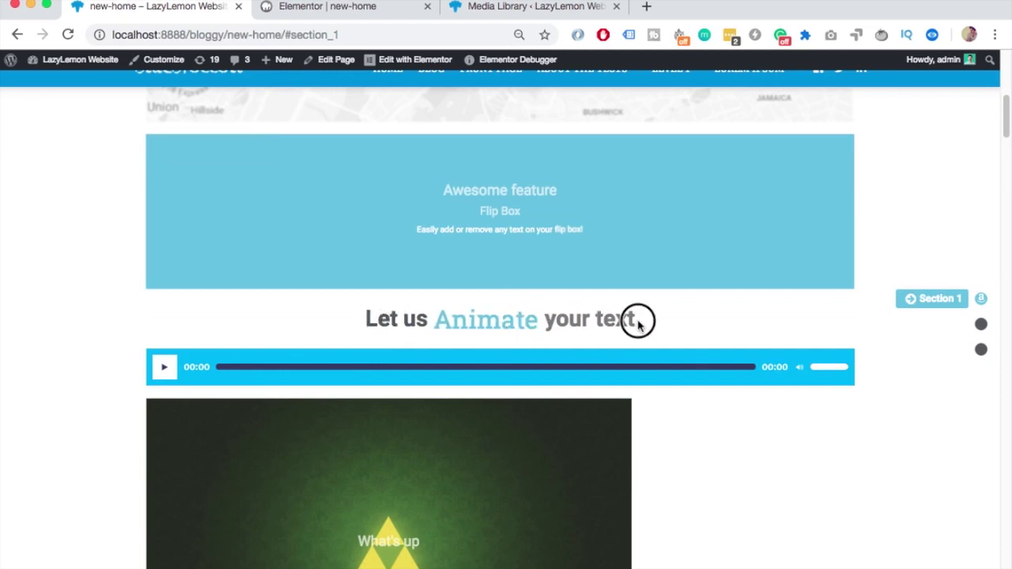
left_click_drag(637, 319, 407, 321)
left_click(416, 324)
- Play the audio track, skip ahead to about 00:37, pause it, and lower the volume
scroll(242, 283, "down", 3)
left_click(164, 256)
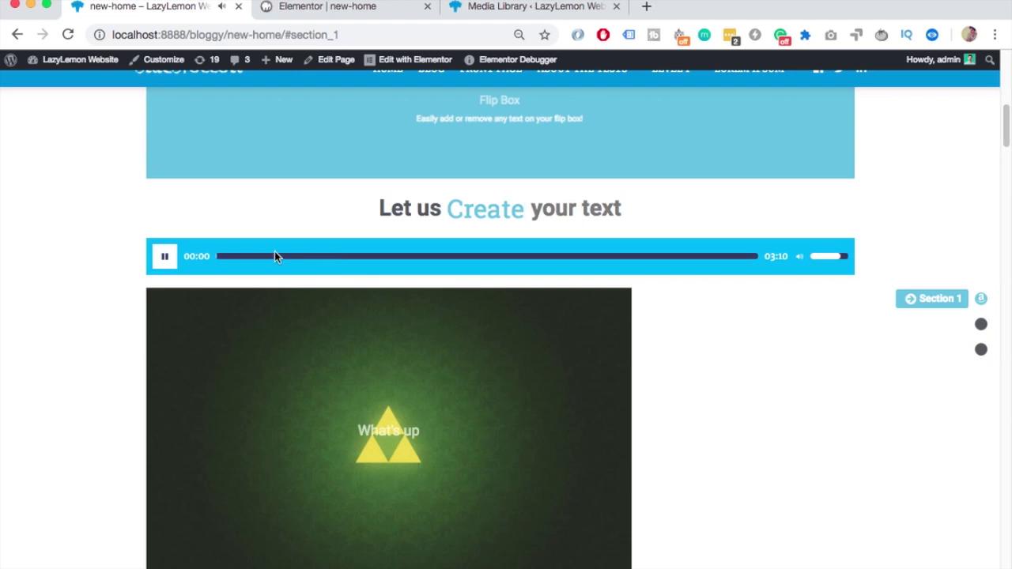
left_click_drag(275, 257, 320, 258)
left_click(160, 257)
left_click(161, 257)
scroll(554, 237, "down", 1)
left_click(831, 231)
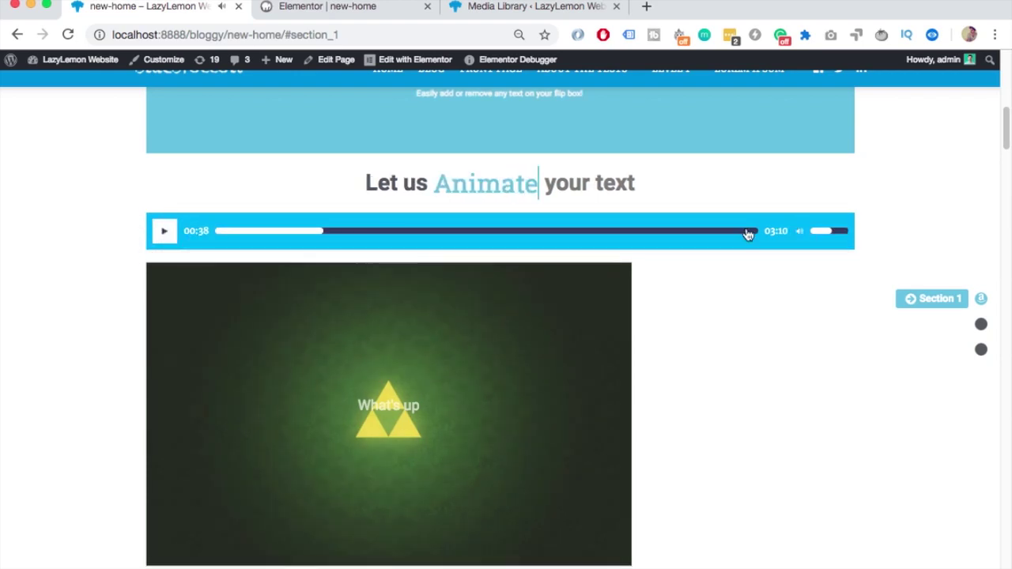
scroll(382, 325, "down", 1)
mouse_move(397, 296)
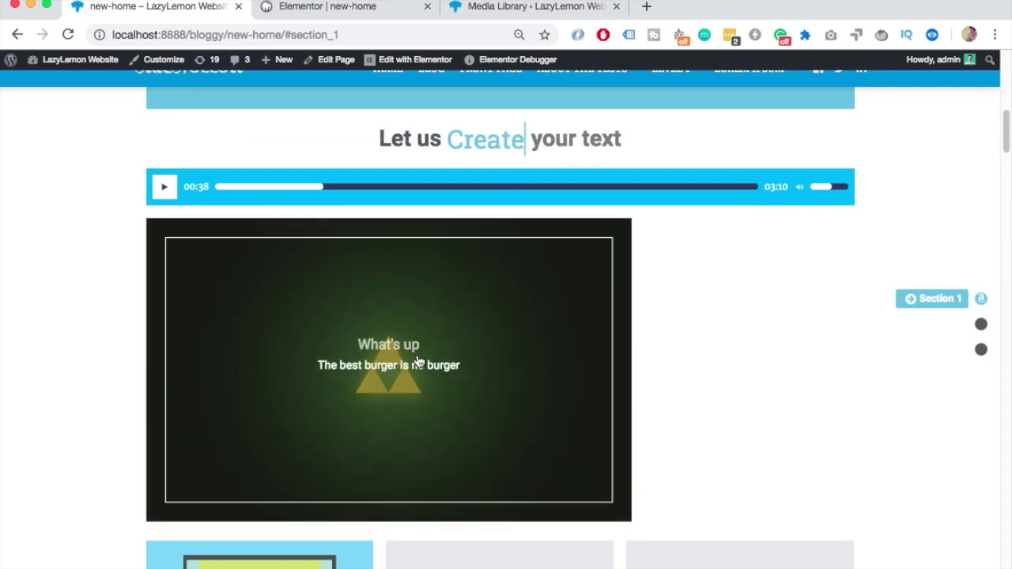
- Scroll past the countdown to the download button and try the 3 MB download
scroll(703, 372, "down", 4)
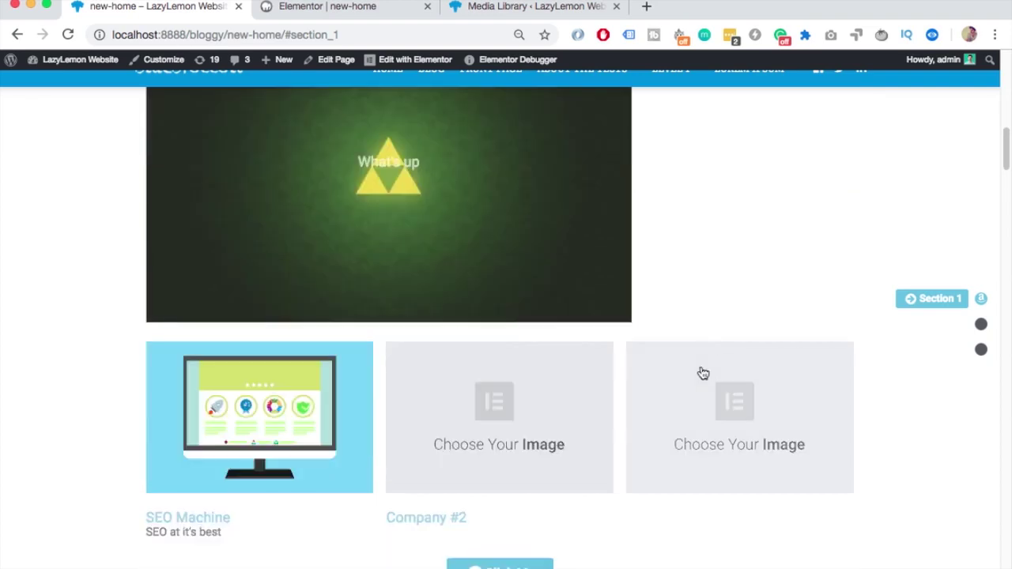
scroll(702, 372, "down", 4)
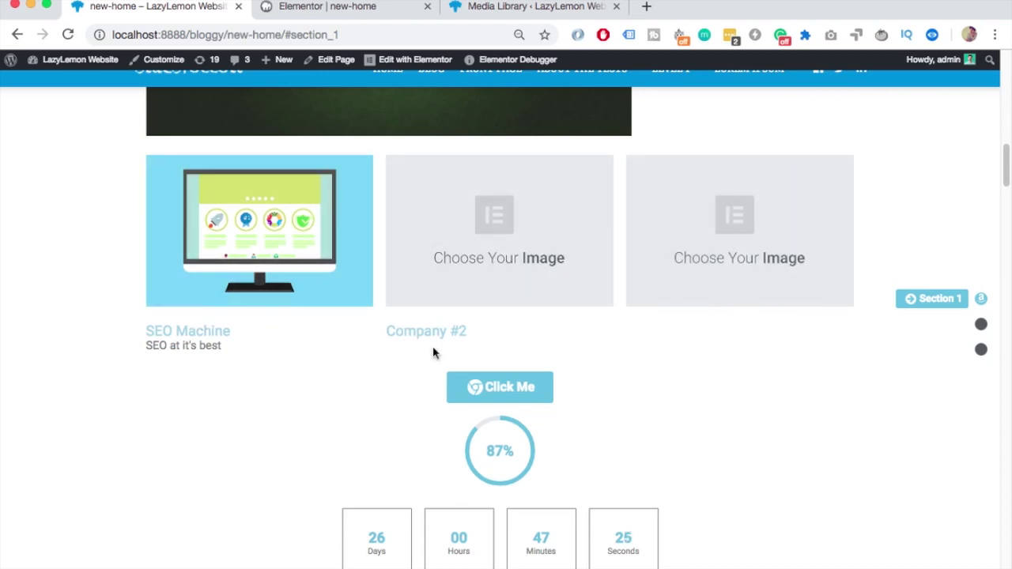
scroll(795, 300, "down", 3)
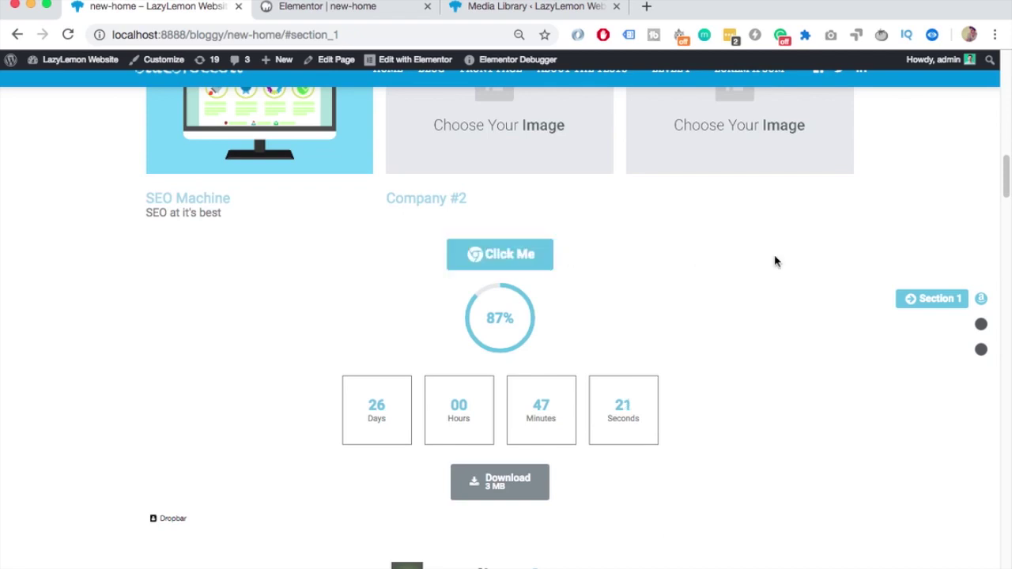
scroll(656, 304, "up", 3)
scroll(657, 305, "down", 4)
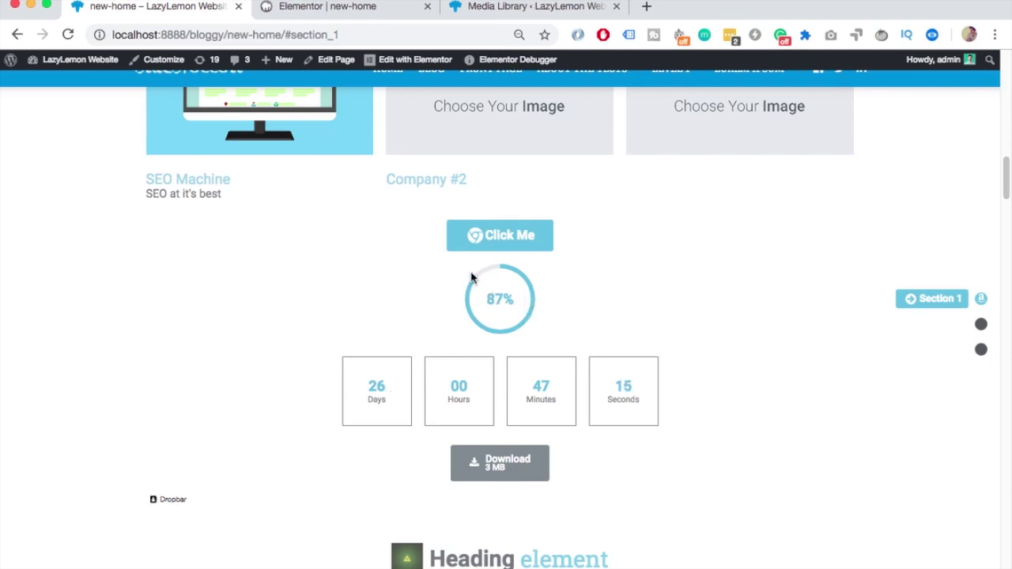
scroll(558, 307, "down", 1)
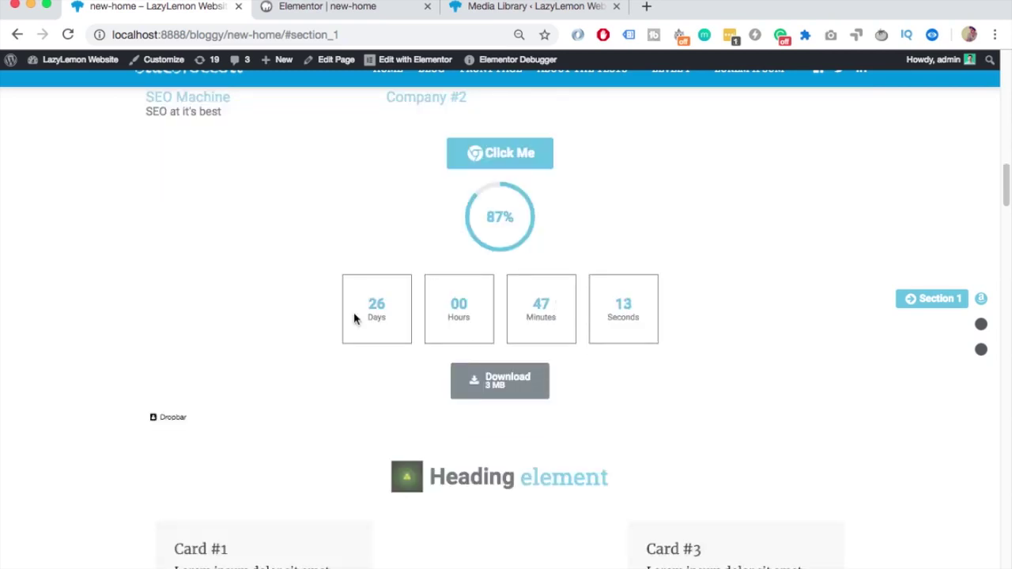
scroll(617, 320, "down", 1)
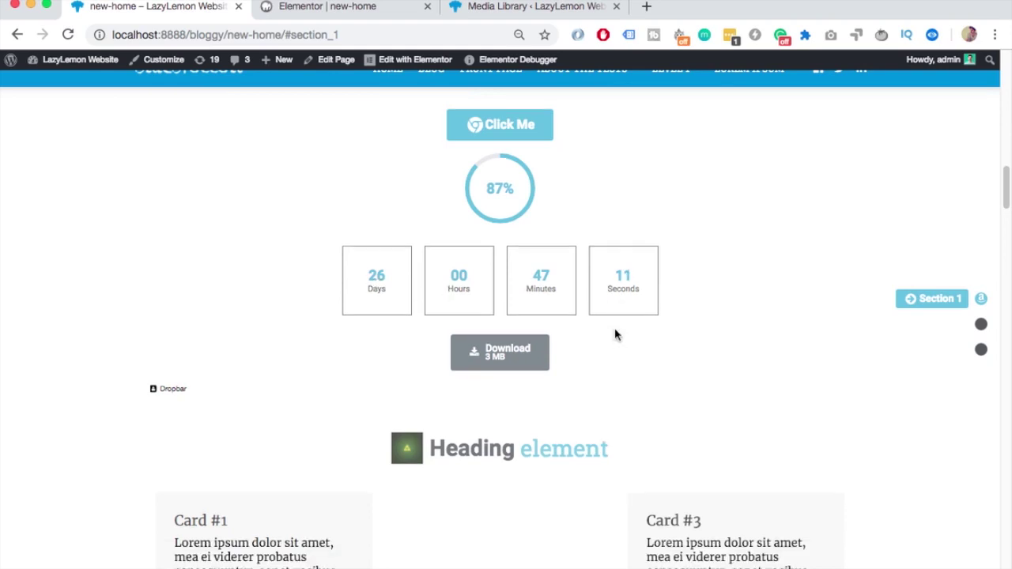
left_click(515, 312)
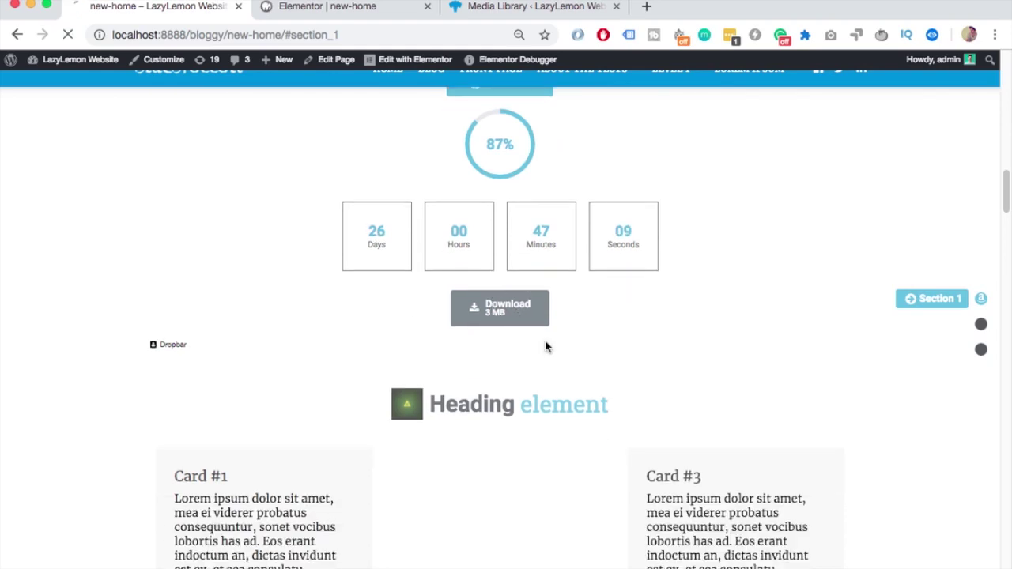
- Drag the timeline cards' scrollbar, then drag the before/after comparison divider
scroll(607, 314, "down", 1)
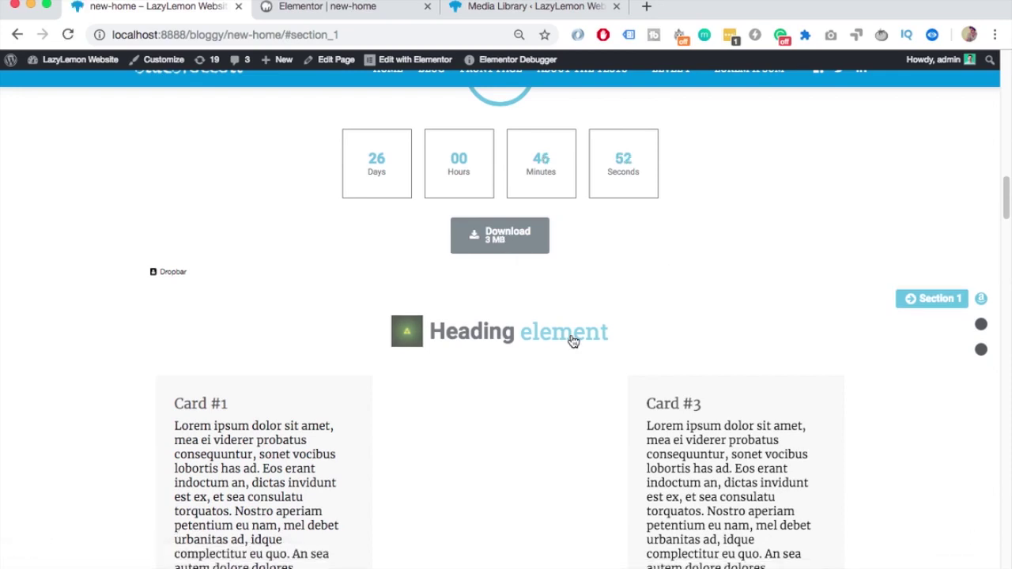
scroll(573, 340, "down", 6)
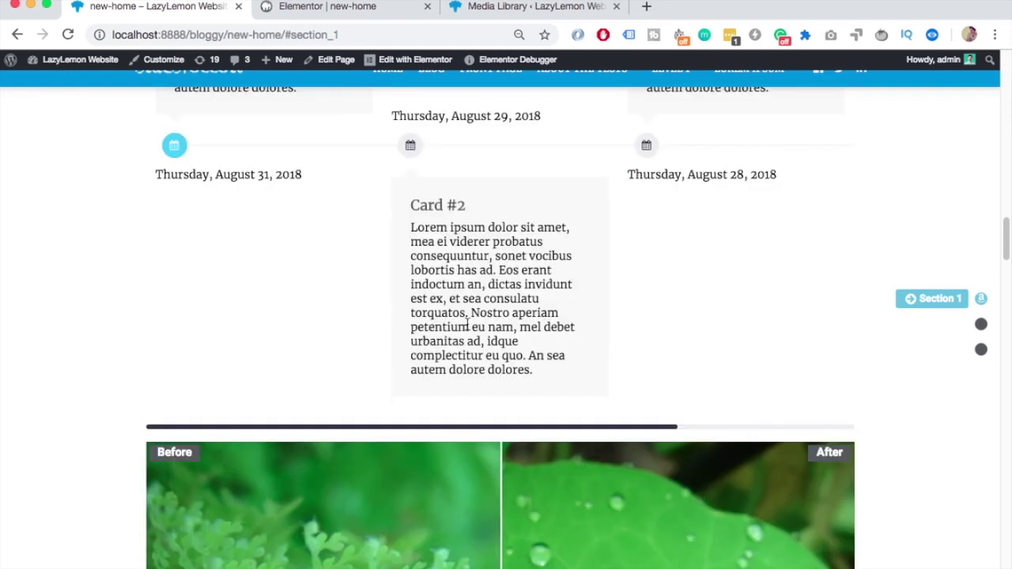
left_click_drag(438, 424, 395, 350)
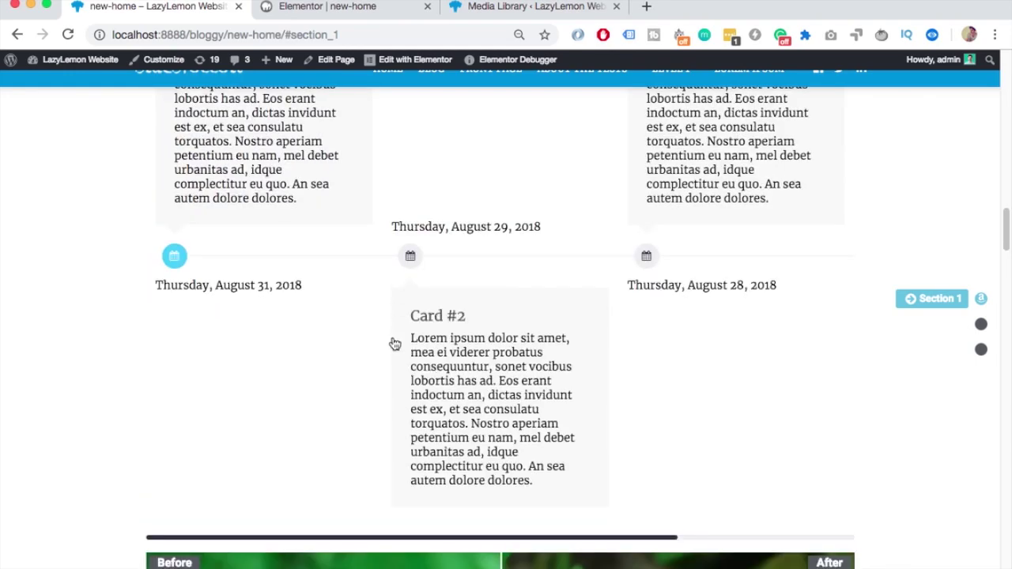
scroll(395, 344, "down", 5)
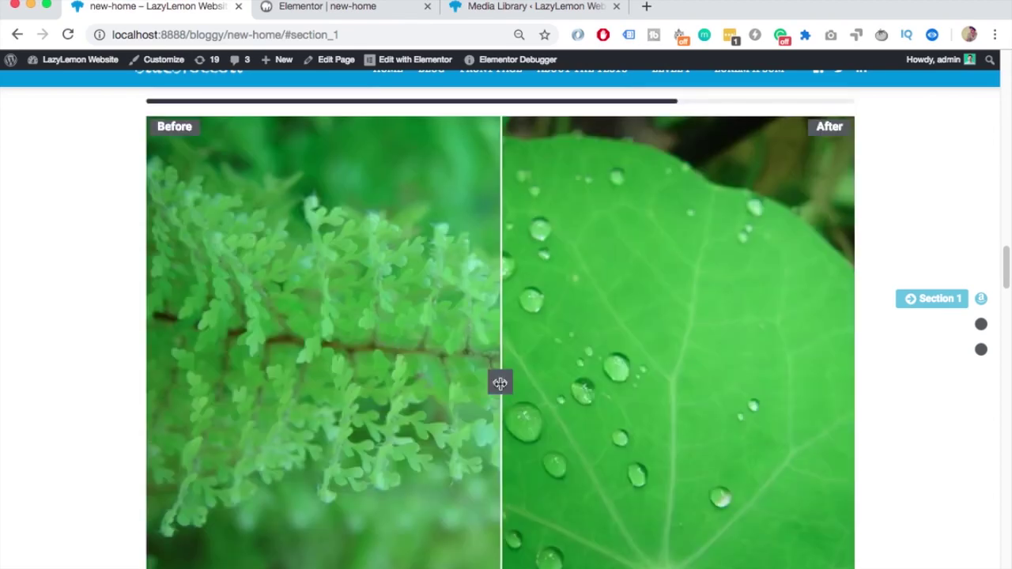
left_click_drag(501, 382, 332, 380)
- Scroll to the demo slider and advance it four times, back round to Slide #1
scroll(504, 326, "down", 5)
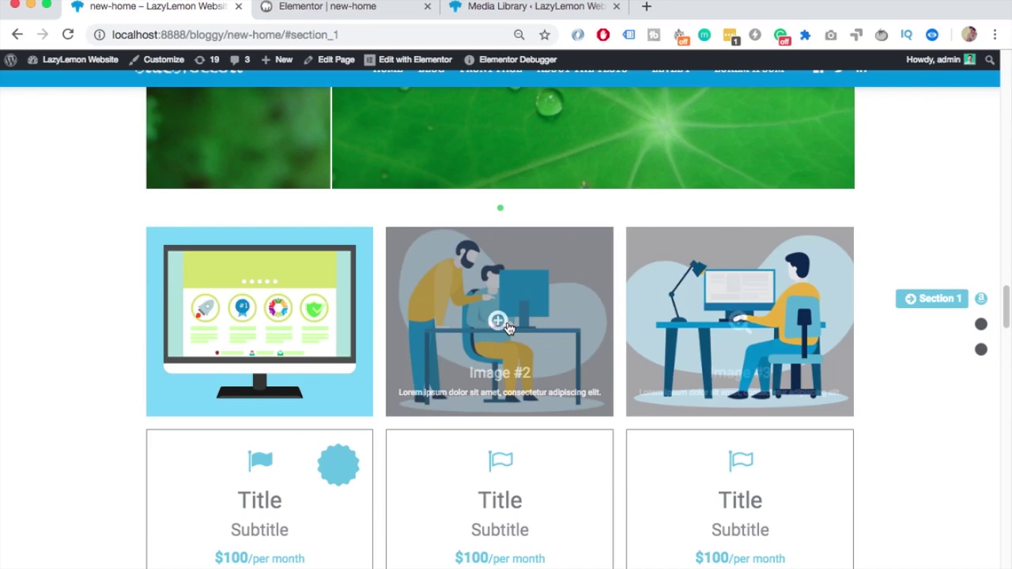
scroll(320, 308, "down", 3)
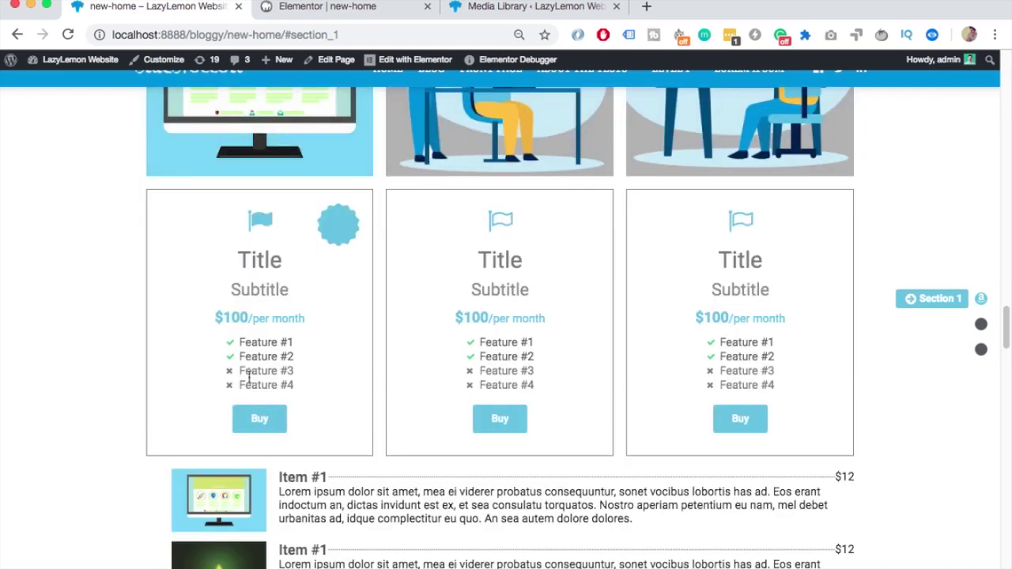
scroll(526, 332, "down", 3)
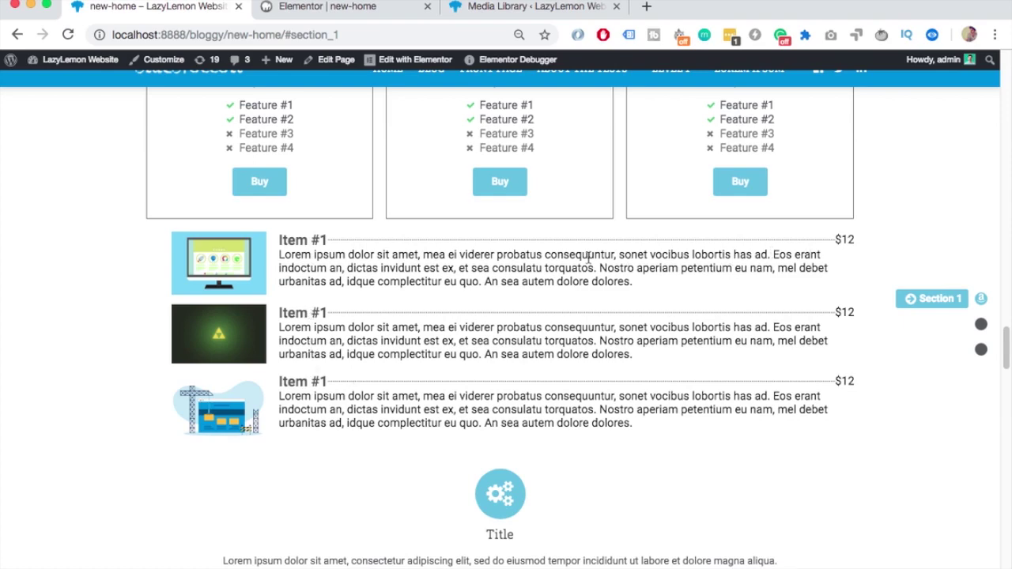
scroll(506, 257, "down", 3)
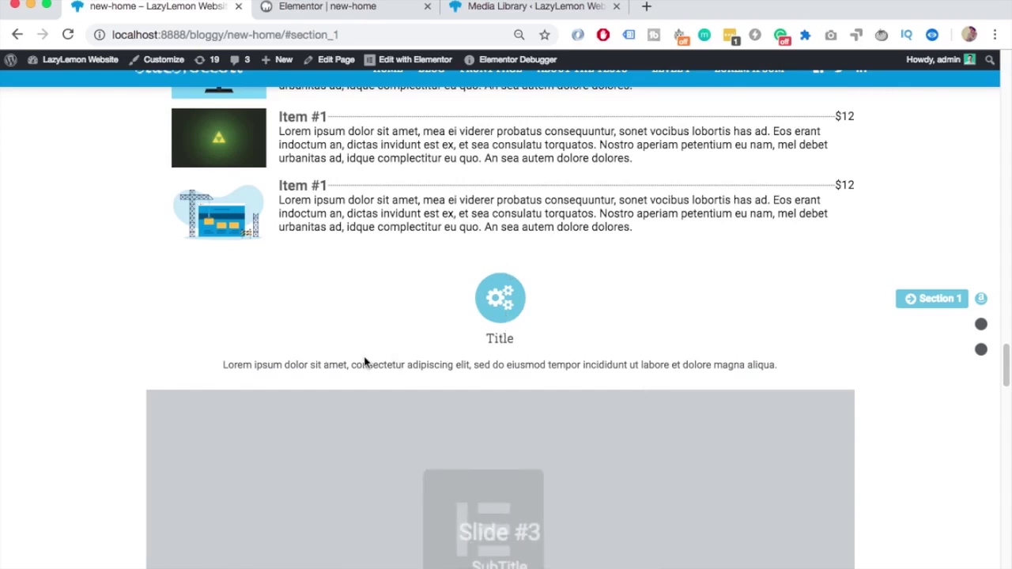
scroll(526, 284, "down", 2)
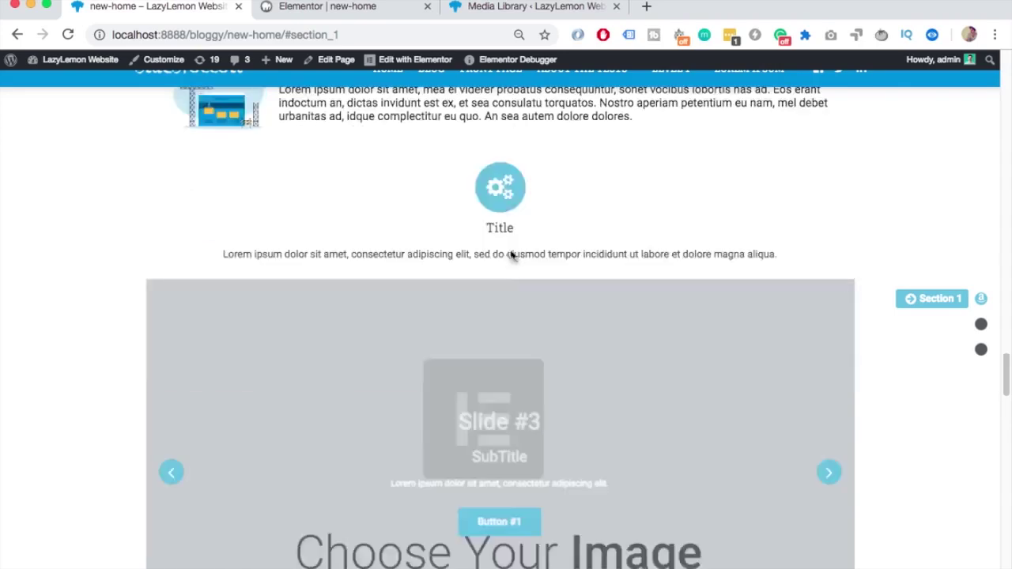
scroll(459, 218, "down", 3)
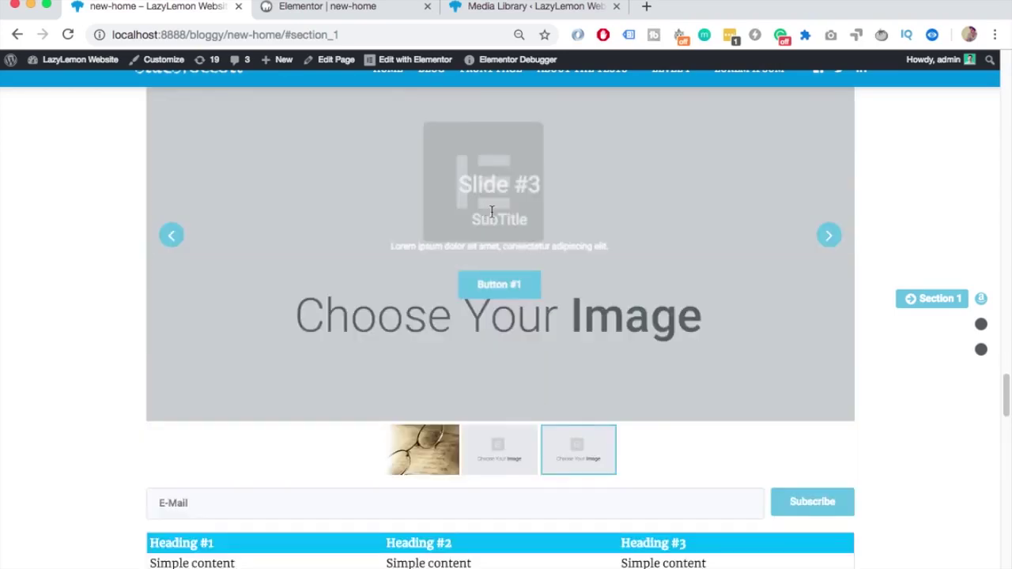
left_click(828, 235)
left_click(828, 234)
left_click(828, 236)
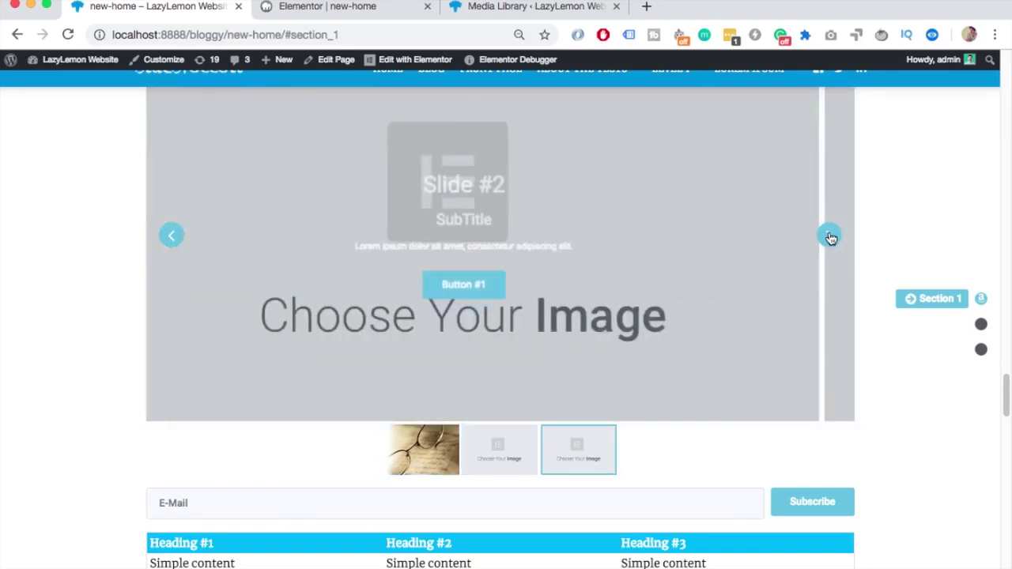
left_click(828, 234)
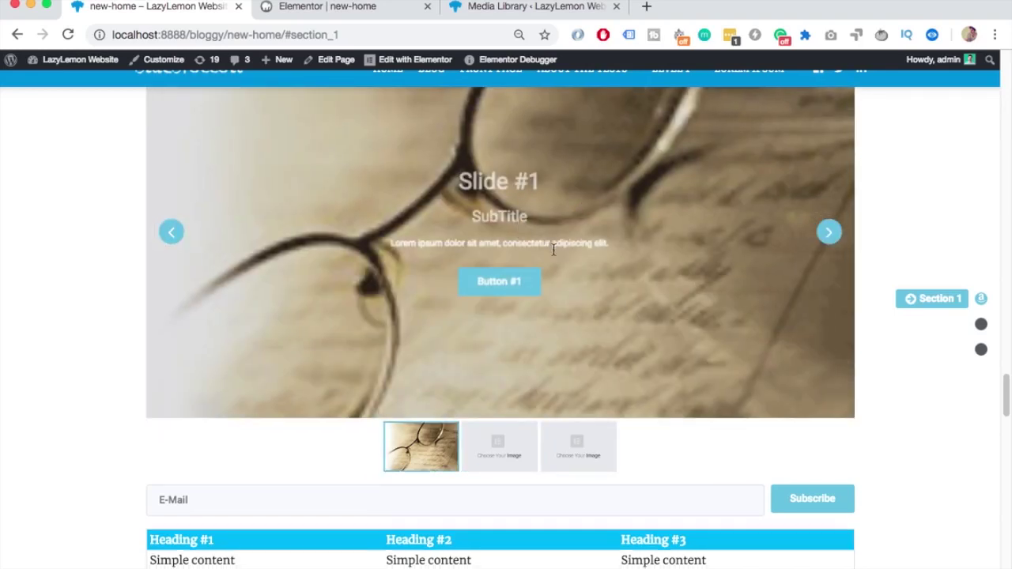
- Enter a sample test address in the subscribe form's E-Mail field, then scroll to the testimonials
scroll(549, 236, "down", 4)
left_click(476, 261)
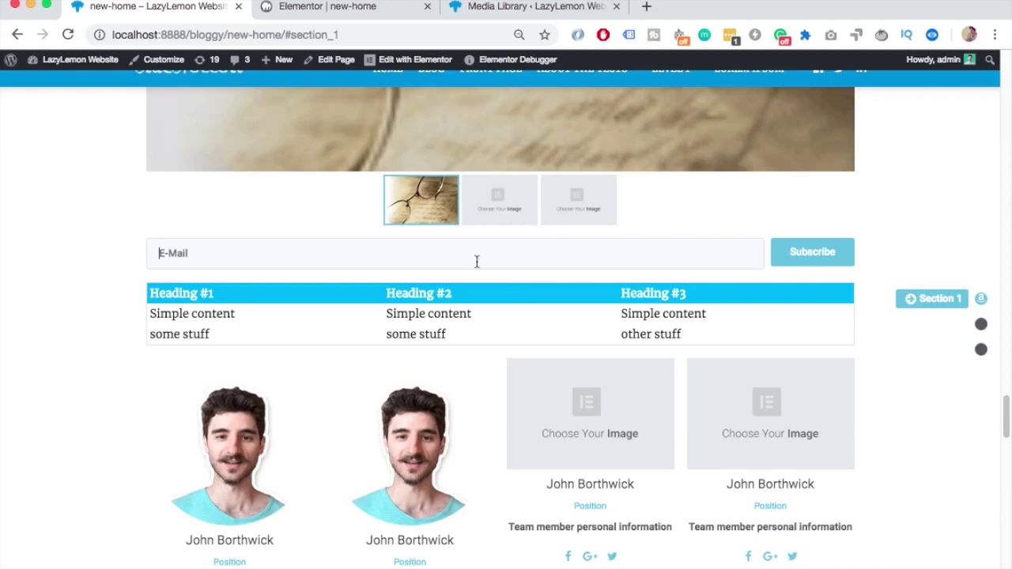
type("email@email.com")
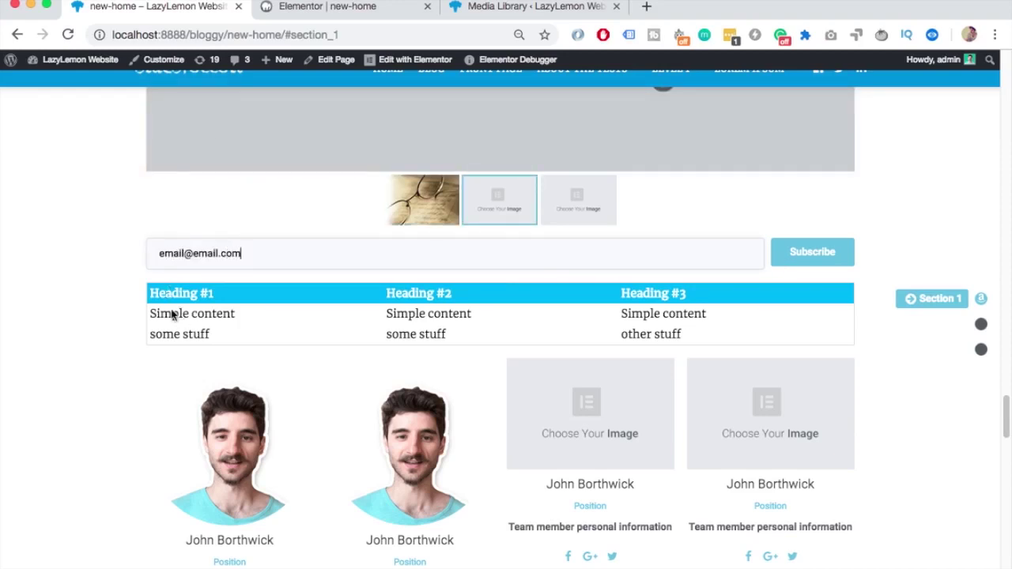
left_click_drag(172, 315, 235, 316)
left_click(494, 322)
scroll(547, 324, "down", 1)
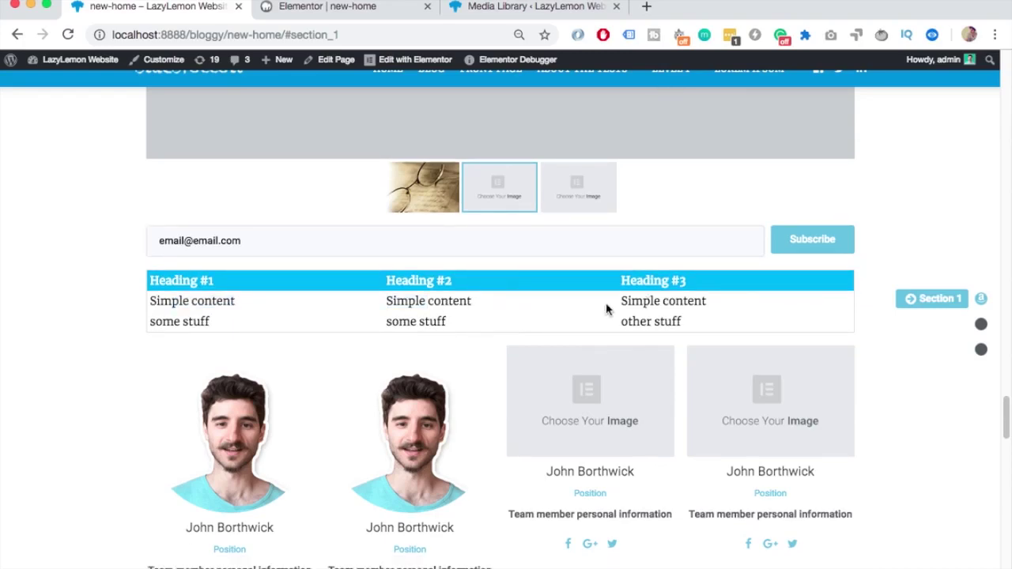
scroll(606, 309, "down", 5)
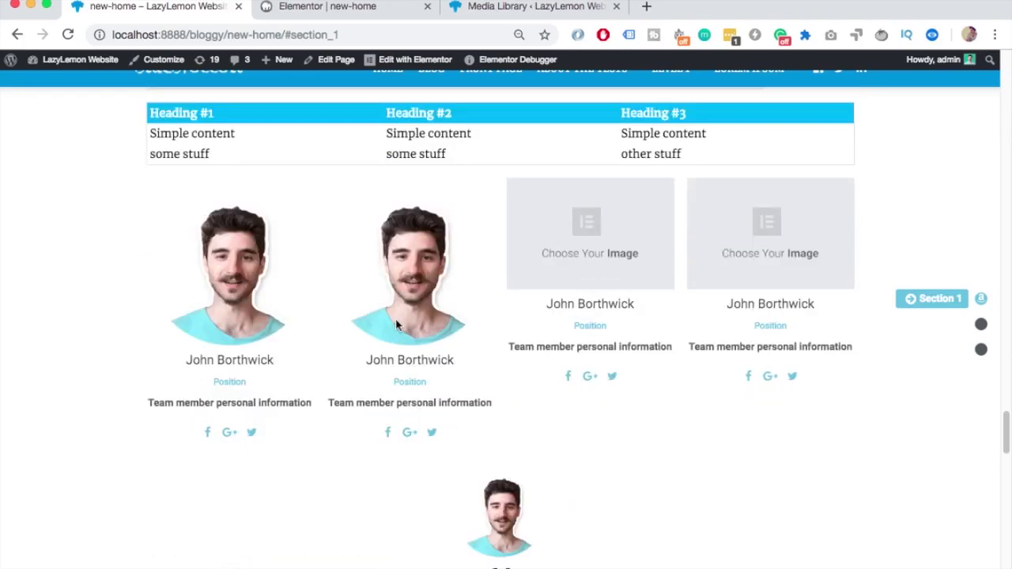
scroll(777, 384, "down", 8)
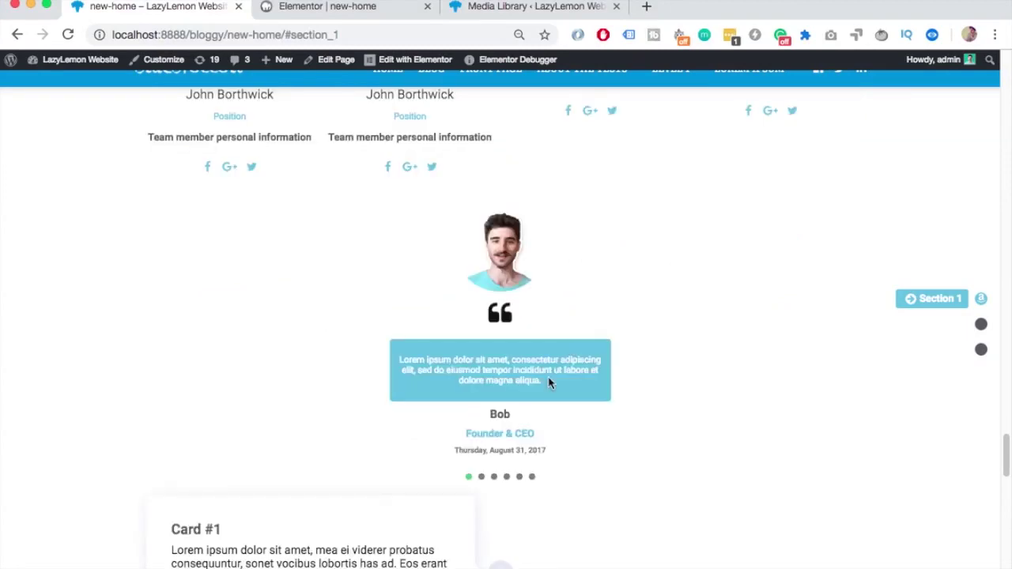
- Show the second testimonial, return to the first, then scroll to the WooCommerce product grid
left_click(480, 477)
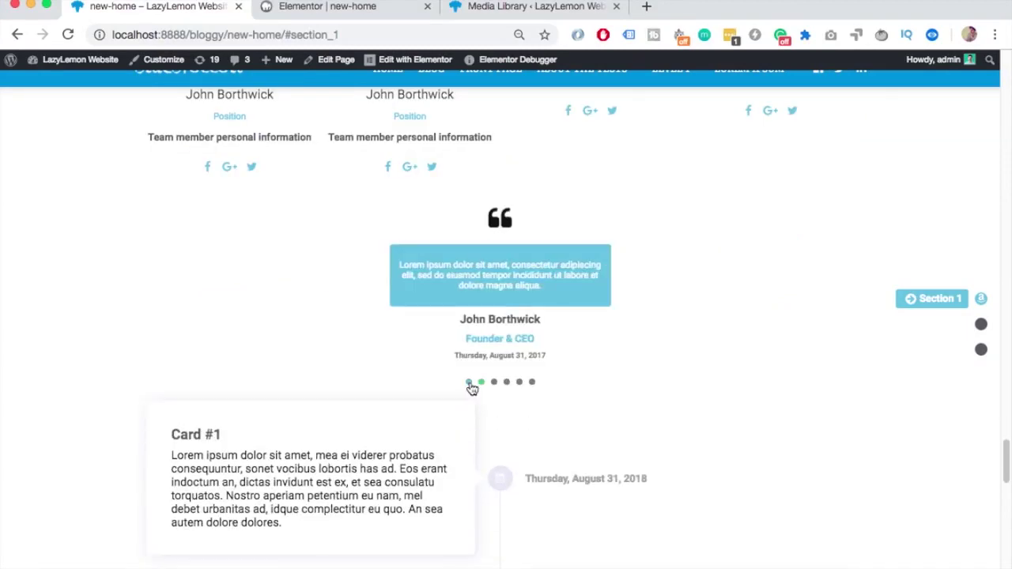
left_click(469, 383)
scroll(524, 293, "down", 10)
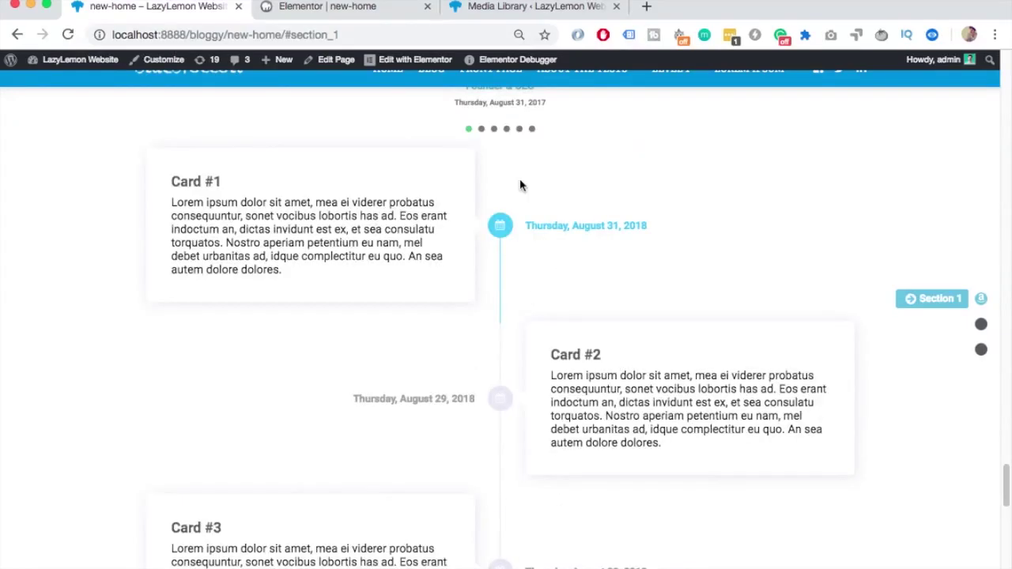
scroll(520, 185, "down", 15)
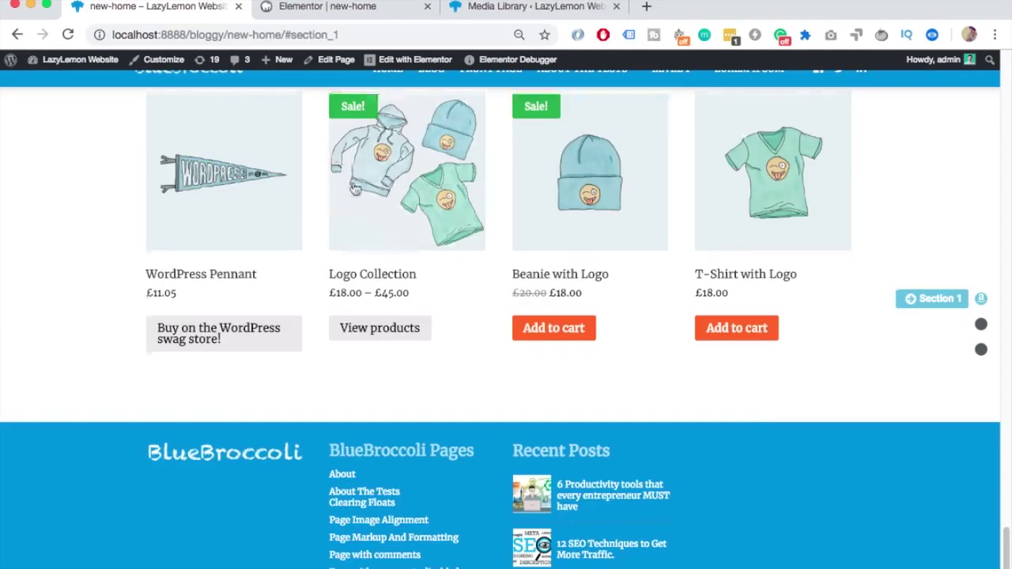
scroll(355, 188, "up", 3)
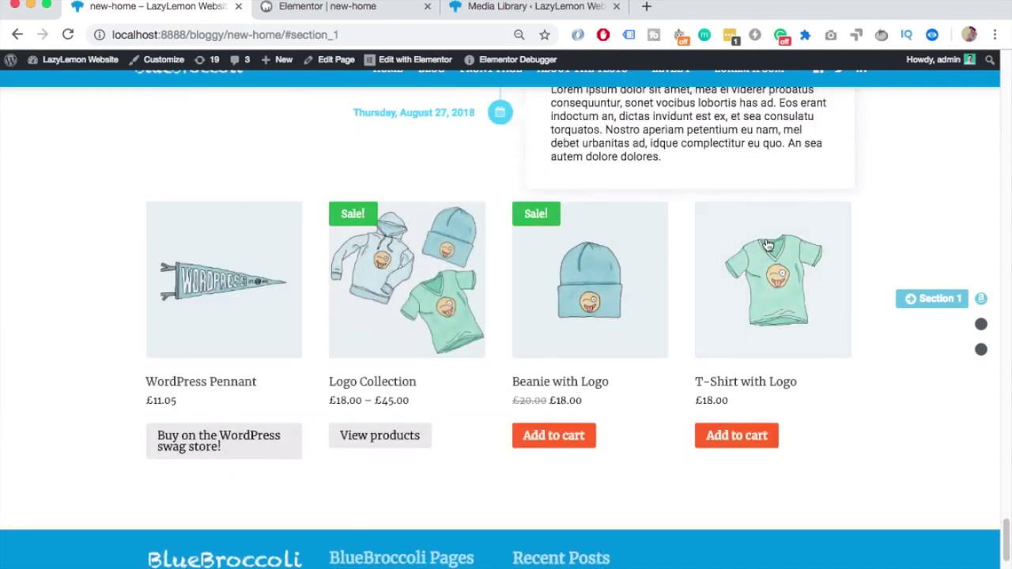